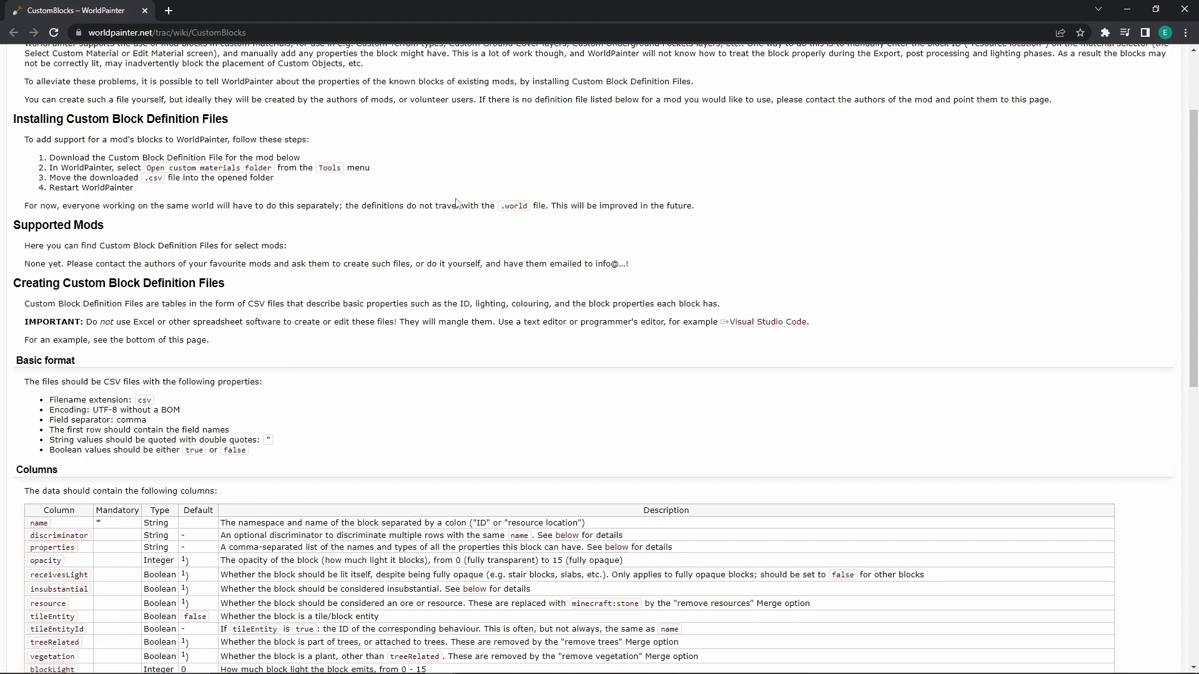
Step: Read the WorldPainter wiki page on installing custom block definition files and the required CSV format and columns
{"action": "scroll", "coordinate": [459, 202], "scroll_direction": "down", "scroll_amount": 2}
{"action": "scroll", "coordinate": [281, 195], "scroll_direction": "up", "scroll_amount": 3}
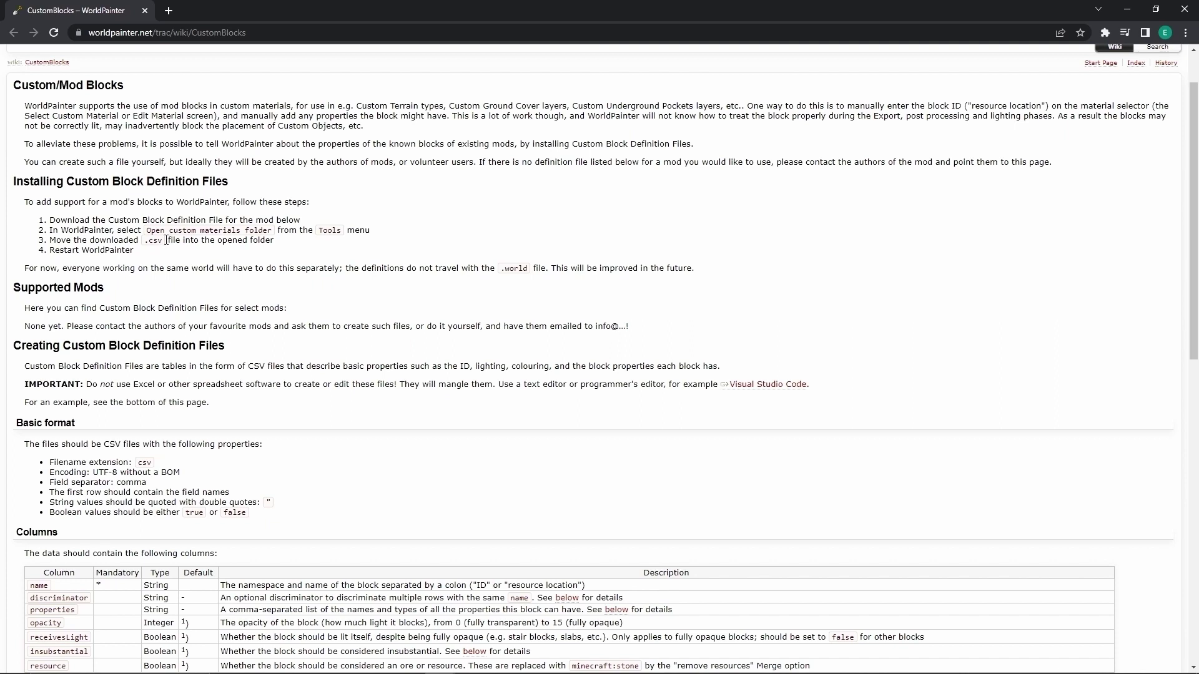
{"action": "scroll", "coordinate": [166, 240], "scroll_direction": "down", "scroll_amount": 6}
{"action": "scroll", "coordinate": [604, 219], "scroll_direction": "up", "scroll_amount": 1}
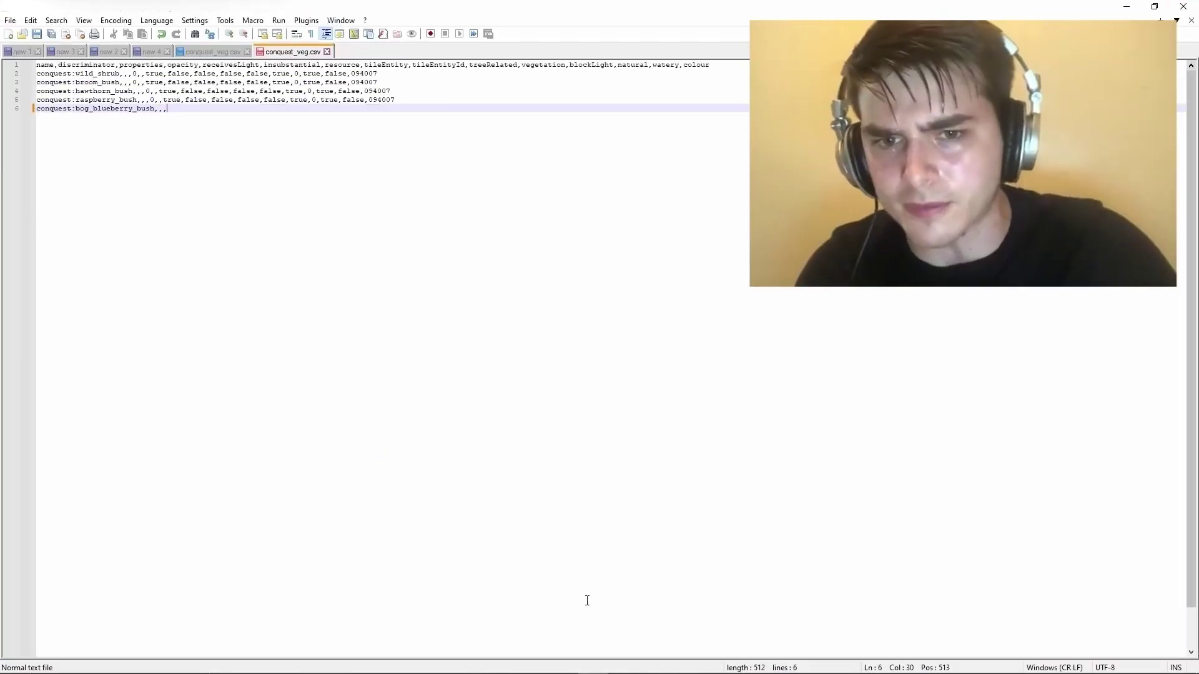
Step: Fill conquest_veg.csv with one row per Conquest vegetation block, each ending in ",,,0,,true,false,false,false,false,true,0,true,false,094007"
{"action": "type", "text": "0,,true,false,false,false,fals"}
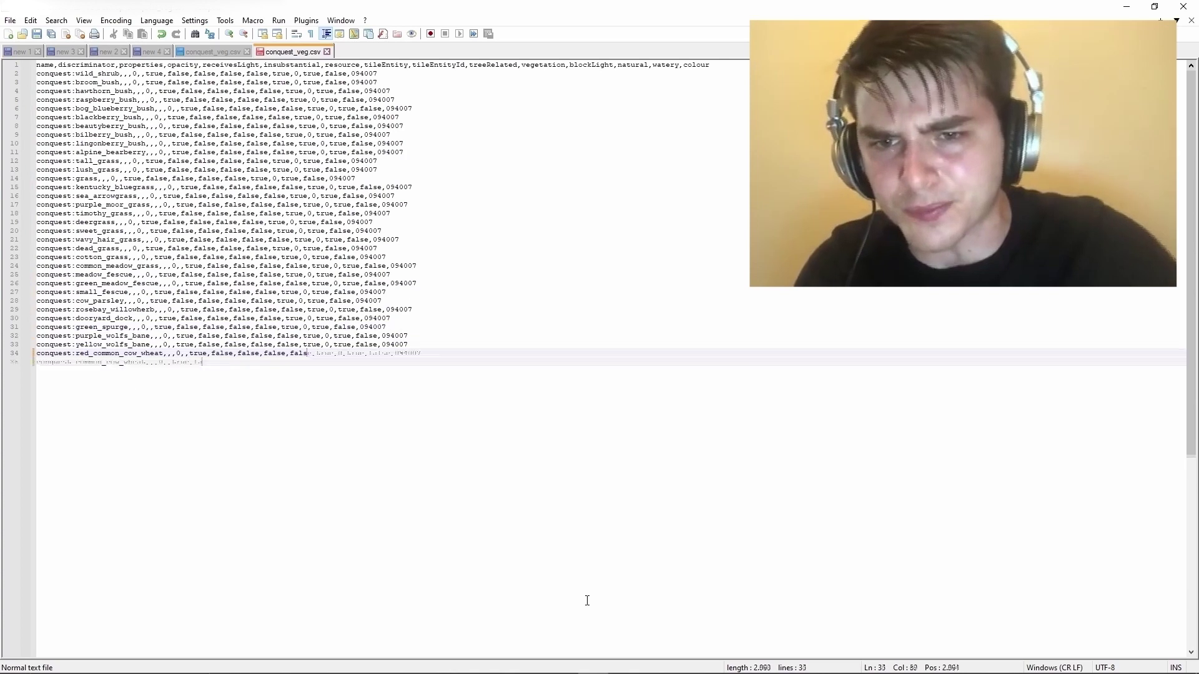
{"action": "type", "text": "e,true,0,true,false,094007 conquest:blackberry_bush,,,0,,true,false,false,false,false,true,0,true,false,094007 conquest:beautyberry_bush,,,0,,true,false,false,false,false,true,0,true,false,094007 conquest:bilberry_bush,,,0,,true,false,false,false,false,true,0,true,false,094007 conquest:lingonberry_bush,,,0,,true,false,false,false,false,true,0,true,false,094007 conquest:alpine_bearberry,,,0,,true,false,false,false,false,true,0,true,false,094007 conquest:tall_grass,,,0,,true,false,false,false,false,true,0,true,false,094007 conquest:lush_grass,,,0,,true,false,false,false,false,true,0,true,false,094007 conquest:grass,,,0,,true,false,false,false,false,true,0,true,false,094007 conquest:kentucky_bluegrass,,,0,,true,false,false,false,false,true,0,true,false,094007 conquest:sea_arrowgrass,,,0,,true,false,false,false,false,true,0,true,false,094007 conquest:purple_moor_grass,,,0,,true,false,false,false,false,true,0,true,false,094007 conquest:timothy_grass,,,0,,true,false,false,false,false,true,0,true,false,094007 conquest:deergrass,,,0,,true,false,false,false,false,true,0,true,false,094007 conquest:sweet_grass,,,0,,true,false,false,false,false,true,0,true,false,094007 conquest:wavy_hair_grass,,,0,,true,false,false,false,false,true,0,true,false,094007 conquest:dead_grass,,,0,,true,false,false,false,false,true,0,true,false,094007 conquest:cotton_grass,,,0,,true,false,false,false,false,true,0,true,false,094007 conquest:common_meadow_grass,,,0,,true,false,false,false,false,true,0,true,false,094007 conquest:meadow_fescue,,,0,,true,false,false,false,false,true,0,true,false,094007 conquest:green_meadow_fescue,,,0,,true,false,false,false,false,true,0,true,false,094007 conquest:small_fescue,,,0,,true,false,false,false,false,true,0,true,false,094007 conquest:cow_parsley,,,0,,true,false,false,false,false,true,0,true,false,094007 conquest:rosebay_willowherb,,,0,,true,false,false,false,false,true,0,true,false,094007 conquest:dooryard_dock,,,0,,true,false,false,false,false,true,0,true,false,094007 conquest:green_spurge,,,0,,true,false,false,false,false,true,0,true,false,094007 conquest:purple_wolfs_bane,,,0,,true,false,false,false,false,true,0,true,false,094007 conquest:yellow_wolfs_bane,,,0,,true,false,false,false,false,true,0,true,false,094007 conquest:red_common_cow_wheat,,,0,,true,false,false,false,false,true,0,true,false,094007 conquest:common_cow_wheat,,,0,,true,false,false,false,false,true,0,true,false,094007 conquest:dogs_mercury,,,0,,true,false,false,false,false,true,0,true,false,094007 conquest:autumnal_dwarf_birch,,,0,,true,false,false,false,false,true,0,true,false,094007 conquest:birdsfoot_trefoil,,,0,,true,false,false,false,false,true,0,true,false,094007 conquest:small_scabious,,,0,,true,false,false,false,false,true,0,true,false,094007 conquest:cross_leaved_heath,,,0,,true,false,false,false,false,true,0,true,false,094007 conquest:nightshade,,,0,,true,false,false,false,false,true,0,true,false,094007 conquest:wormwood,,,0,,true,false,false,false,false,true,0,true,false,094007 conquest:wood_horsetail,,,0,,true,false,false,false,false,true,0,true,false,094007 conquest:greater_wood_rush,,,0,,true,false,false,false,false,true,0,true,false,094007 conquest:sweet_woodruff,,,0,,true,false,false,false,false,true,0,true,false,094007 conquest:melancholy_thistle,,,0,,true,false,false,false,false,true,0,true,false,094007 conquest:alpine_sow_thistle,,,0,,true,false,false,false,false,true,0,true,false,094007 conquest:nettles,,,0,,true,false,false,false,false,true,0,true,false,094007 conquest:wild_overgrown_nettles,,,0,,true,false,false,false,false,true,0,true,false,094007 conquest:cattails,,,0,,true,false,false,false,false,true,0,true,false,094007 conquest:rushes,,,0,,true,false,false,false,false,true,0,true,false,094007 conquest:dead_reeds,,,0,,true,false,false,false,false,true,0,true,false,094007 conquest:dry_reeds,,,0,,true,false,false,false,false,true,0,true,false,094007 conquest:sedge,,,0,,true,false,false,false,false,true,0,true,false,094007 conquest:greater_fen_sedge,,,0,,true,false,false,false,false,true,0,true,false,094007 conquest:woodland_sedge,,,0,,true,false,false,false,false,true,0,true,false,094007 conquest:bottle_sedge,,,0,,true,false,false,false,false,true,0,true,false,094007 conquest:bog_asphodel,,,0,,true,false,false,false,false,true,0,true,false,094007 conquest:heather,,,0,,true,false,false,false,false,true,0,true,false,094007 conquest:big_water_lilies,,,0,,true,false,false,false,false,true,0,true,false,094007 conquest:duckweed,,,0,,true,false,false,false,false,true,0,true,false,094007 conquest:elegant_sunburst_lichen,,,0,,true,false,false,false,false,true,0,true,false,094007 conquest:maritime_sunburst_lichen,,,0,,true,false,false,false,false,true,0,true,false,094007 conquest:wolf_lichen,,,0,,true,false,false,false,false,true,0,true,false,094007 conquest:reindeer_lichen,,,0,,true,false,false,false,false,true,0,true,false,094007 conquest:red_sphagnum_moss,,,0,,true,false,false,false,false,true,0,true,false,094007 conquest:yellow_sphagnum_moss,,,0,,true,false,false,false,false,true,0,true,false,094007 conquest:green_sphagnum_moss,,,0,,true,false,false,false,false,true,0,true,false,094007 conquest:dark_green_sphagnum_moss,,,0,,true,false,"}
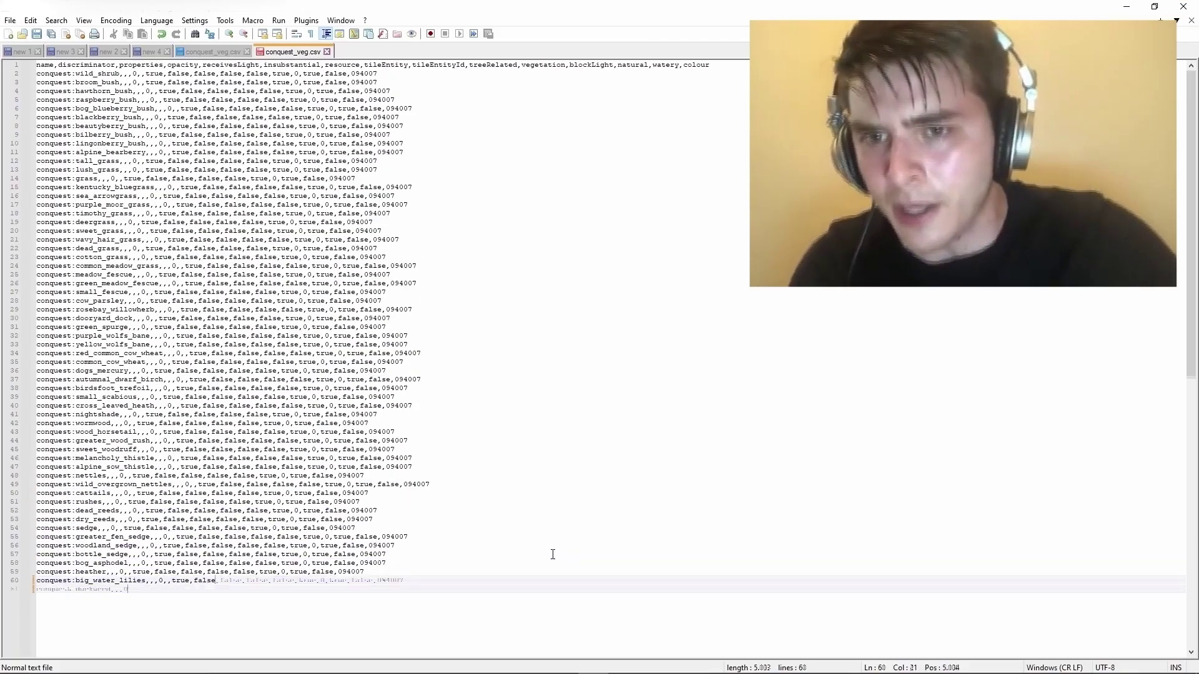
{"action": "type", "text": "false,f"}
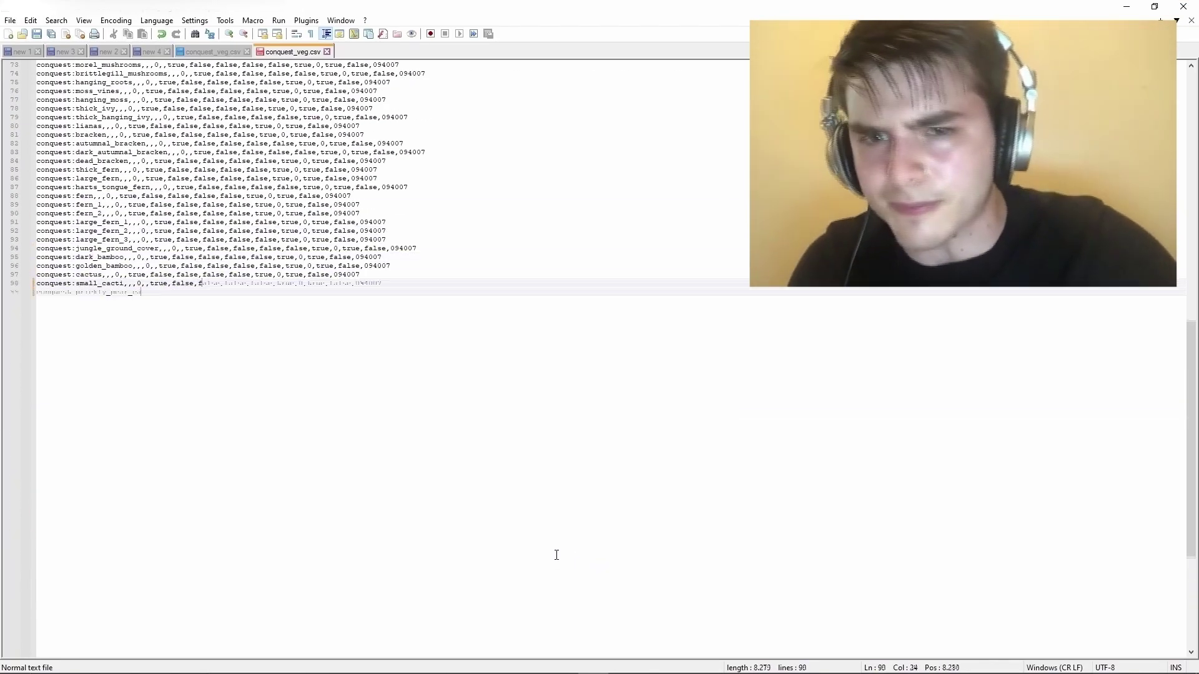
{"action": "type", "text": "alse,false,true,0,true,false,094007"}
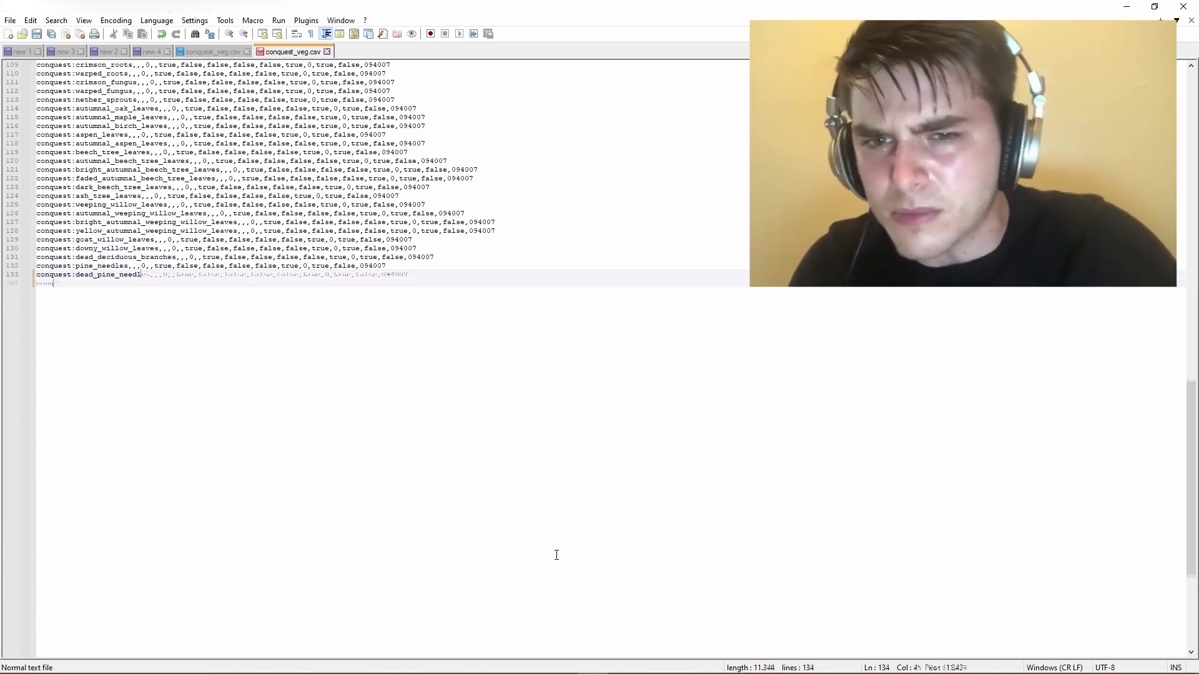
{"action": "type", "text": " conquest:morel_mushrooms,,,0,,true,false,false,false,false,true,0,true,false,094007 conquest:brittlegill_mushrooms,,,0,,true,false,false,false,false,true,0,true,false,094007 conquest:hanging_roots,,,0,,true,false,false,false,false,true,0,true,false,094007 conquest:moss_vines,,,0,,true,false,false,false,false,true,0,true,false,094007 conquest:hanging_moss,,,0,,true,false,false,false,false,true,0,true,false,094007 conquest:thick_ivy,,,0,,true,false,false,false,false,true,0,true,false,094007 conquest:thick_hanging_ivy,,,0,,true,false,false,false,false,true,0,true,false,094007 conquest:lianas,,,0,,true,false,false,false,false,true,0,true,false,094007 conquest:bracken,,,0,,true,false,false,false,false,true,0,true,false,094007 conquest:autumnal_bracken,,,0,,true,false,false,false,false,true,0,true,false,094007 conquest:dark_autumnal_bracken,,,0,,true,false,false,false,false,true,0,true,false,094007 conquest:dead_bracken,,,0,,true,false,false,false,false,true,0,true,false,094007 conquest:thick_fern,,,0,,true,false,false,false,false,true,0,true,false,094007 conquest:large_fern,,,0,,true,false,false,false,false,true,0,true,false,094007 conquest:harts_tongue_fern,,,0,,true,false,false,false,false,true,0,true,false,094007 conquest:fern,,,0,,true,false,false,false,false,true,0,true,false,094007 conquest:fern_1,,,0,,true,false,false,false,false,true,0,true,false,094007 conquest:fern_2,,,0,,true,false,false,false,false,true,0,true,false,094007 conquest:large_fern_1,,,0,,true,false,false,false,false,true,0,true,false,094007 conquest:large_fern_2,,,0,,true,false,false,false,false,true,0,true,false,094007 conquest:large_fern_3,,,0,,true,false,false,false,false,true,0,true,false,094007 conquest:jungle_ground_cover,,,0,,true,false,false,false,false,true,0,true,false,094007 conquest:dark_bamboo,,,0,,true,false,false,false,false,true,0,true,false,094007 conquest:golden_bamboo,,,0,,true,false,false,false,false,true,0,true,false,094007 conquest:cactus,,,0,,true,false,false,false,false,true,0,true,false,094007 conquest:small_cacti,,,0,,true,false,false,false,false,true,0,true,false,094007 conquest:prickly_pear_cacti,,,0,,true,false,false,false,false,true,0,true,false,094007 conquest:tumbleweed,,,0,,true,false,false,false,false,true,0,true,false,094007 conquest:desert_shrub,,,0,,true,false,false,false,false,true,0,true,false,094007 conquest:dead_bush,,,0,,true,false,false,false,false,true,0,true,false,094007 conquest:dead_shrubs,,,0,,true,false,false,false,false,true,0,true,false,094007 conquest:papyrus,,,0,,true,false,false,false,false,true,0,true,false,094007 conquest:tall_seagrass,,,0,,true,false,false,false,false,true,0,true,false,094007 conquest:seagrass,,,0,,true,false,false,false,false,true,0,true,false,094007 conquest:kelp,,,0,,true,false,false,false,false,true,0,true,false,094007 conquest:sea_pickle,,,0,,true,false,false,false,false,true,0,true,false,094007 conquest:crimson_roots,,,0,,true,false,false,false,false,true,0,true,false,094007 conquest:warped_roots,,,0,,true,false,false,false,false,true,0,true,false,094007 conquest:crimson_fungus,,,0,,true,false,false,false,false,true,0,true,false,094007 conquest:warped_fungus,,,0,,true,false,false,false,false,true,0,true,false,094007 conquest:nether_sprouts,,,0,,true,false,false,false,false,true,0,true,false,094007 conquest:autumnal_oak_leaves,,,0,,true,false,false,false,false,true,0,true,false,094007 conquest:autumnal_maple_leaves,,,0,,true,false,false,false,false,true,0,true,false,094007 conquest:autumnal_birch_leaves,,,0,,true,false,false,false,false,true,0,true,false,094007 conquest:aspen_leaves,,,0,,true,false,false,false,false,true,0,true,false,094007 conquest:autumnal_aspen_leaves,,,0,,true,false,false,false,false,true,0,true,false,094007 conquest:beech_tree_leaves,,,0,,true,false,false,false,false,true,0,true,false,094007 conquest:autumnal_beech_tree_leaves,,,0,,true,false,false,false,false,true,0,true,false,094007 conquest:bright_autumnal_beech_tree_leaves,,,0,,true,false,false,false,false,true,0,true,false,094007 conquest:faded_autumnal_beech_tree_leaves,,,0,,true,false,false,false,false,true,0,true,false,094007 conquest:dark_beech_tree_leaves,,,0,,true,false,false,false,false,true,0,true,false,094007 conquest:ash_tree_leaves,,,0,,true,false,false,false,false,true,0,true,false,094007 conquest:weeping_willow_leaves,,,0,,true,false,false,false,false,true,0,true,false,094007 conquest:autumnal_weeping_willow_leaves,,,0,,true,false,false,false,false,true,0,true,false,094007 conquest:bright_autumnal_weeping_willow_leaves,,,0,,true,false,false,false,false,true,0,true,false,094007 conquest:yellow_autumnal_weeping_willow_leaves,,,0,,true,false,false,false,false,true,0,true,false,094007 conquest:goat_willow_leaves,,,0,,true,false,false,false,false,true,0,true,false,094007 conquest:downy_willow_leaves,,,0,,true,false,false,false,false,true,0,true,false,094007 conquest:dead_deciduous_branches,,,0,,true,false,false,false,false,true,0,true,false,094007 conquest:pine_needles,,,0,,true,false,false,false,false,true,0,true,false,094007 conquest:dead_pine_needles,,,0,,true,false,false,false,false,true,0,true,false,094007 conquest:light_spruce_needles,,,0,,true,false,false,false,false,true,0,true,false,094007 conquest:dark_spruce_needles,,,0,,true,false,false,false,false,true,0,true,false,094007 conquest:dead_spruce_needles,,,0,,true,false,false,false,false,true,0,true,false,094007 conquest:larch_needles,,,0,,true,false,false,false,false,true,0,true,false,094007 conquest:yellow_autumnal_larch_needles,,,0,,true,false,false,false,false,true,0,true,false,094007 conquest:orange_autumnal_larch_needles,,,0,,true,false,false,false,false,true,0,true,false,094007 conquest:rowan_leaves,,,0,,true,false,false,false,false,true,0,true,false,094007 conquest:holly_leaves,,,0,,true,false,false,false,false,true,0,true,false,094007 conquest:cherry_tree_leaves,,,0,,true,false,false,false,false,true,0,true,false,094007 conquest:purple_cherry_blossoms,,,0,,true,false,false,false,false,true,0,true,false,094007 conquest:red_cherry_blossoms,,,0,,true,false,false,false,false,true,0,true,false,094007 conquest:pink_cherry_blossoms,,,0,,true,false,false,false,false,true,0,true,false,094007 conquest:white_cherry_blossoms,,,0,,true,false,false,false,false,true,0,true,false,094007 conquest:wisteria_leaves,,,0,,true,false,false,false,false,true,0,true,false,094007 conquest:wisteria_blossoms,,,0,,true,false,false,false,false,true,0,true,false,094007 conquest:banana_tree_leaves,,,0,,true,false,false,false,false,true,0,true,false,094007 conquest:date_palm_leaves,,,0,,true,false,false,false,false,true,0,true,false,094007 conquest:caribbean_royal_palm_leaves,,,0,,true,false,false,false,false,true,0,true,false,094007 conquest:old_caribbean_royal_palm_leaves,,,0,,true,false,false,false,false,true,0,true,false,094007 conquest:caribbean_royal_palm_leaves_corner,,,0,,true,false,false,false,false,true,0,true,false,094007 conquest:old_caribbean_royal_palm_leaves_corner,,,0,,true,false,false,false,false,true,0,true,false,094007 conquest:cypress,,,0,,true,false,false,false,false,true,0,true,false,094007 conquest:young_tree,,,0,,true,false,false,false,false,true,0,true,false,094007 conquest:young_frozen_tree,,,0,,true,false,false,false,false,true,"}
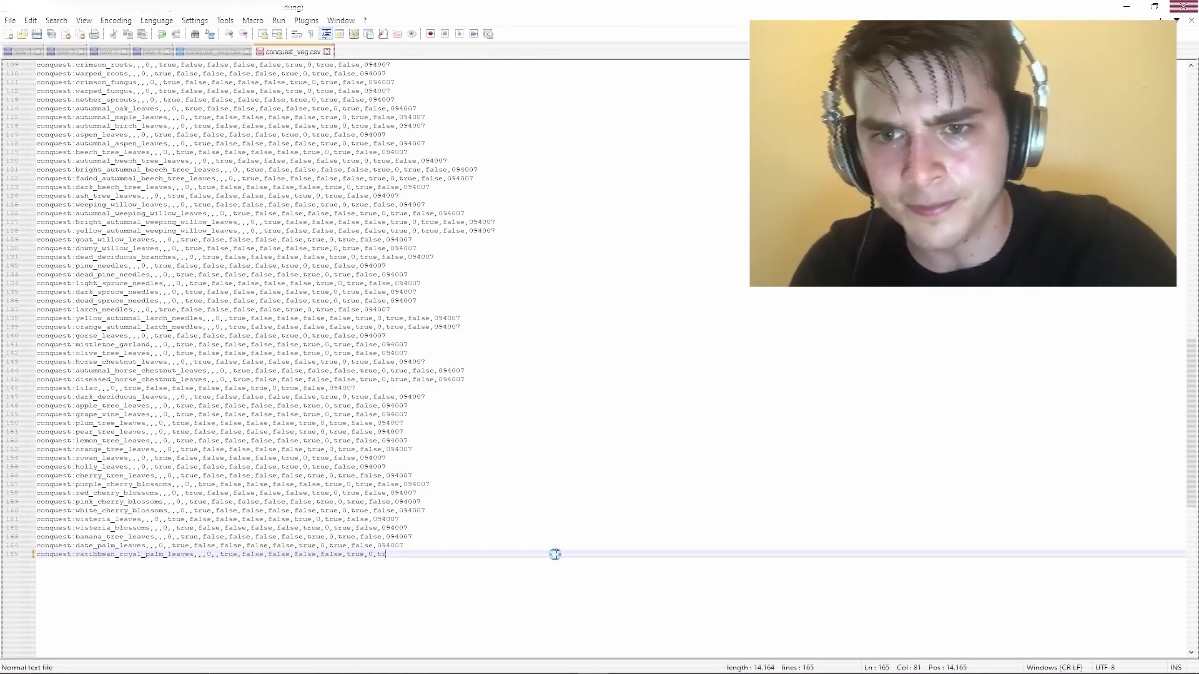
{"action": "type", "text": "0,true,false,094007"}
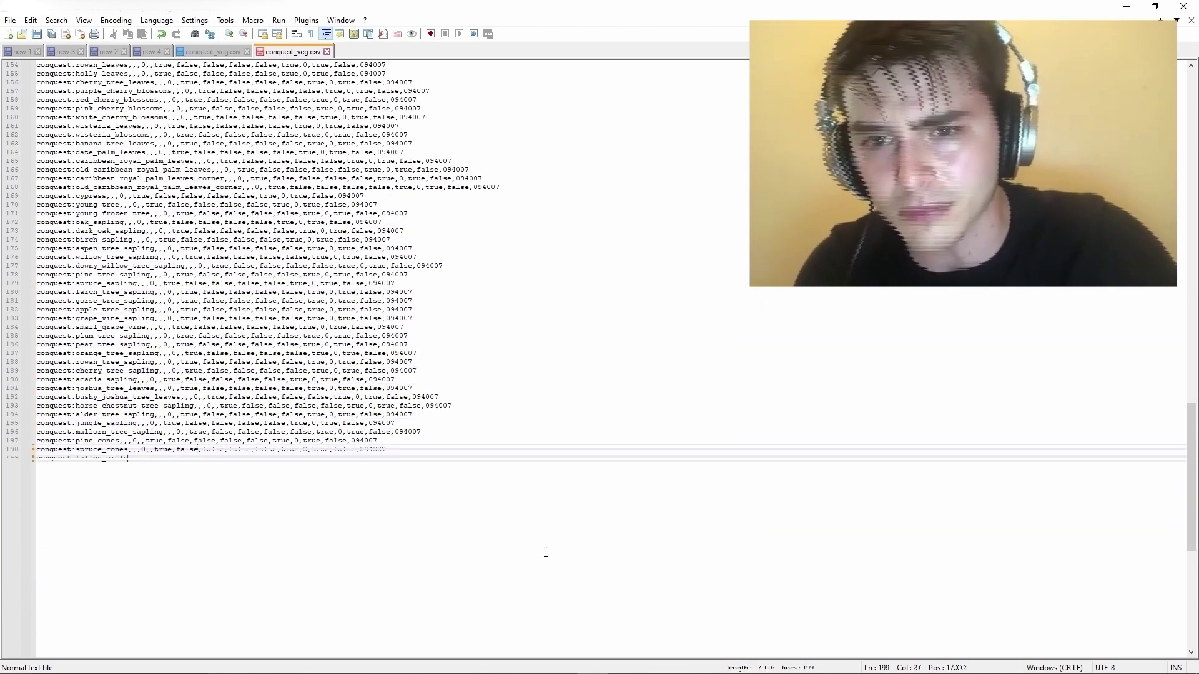
{"action": "type", "text": " conquest:"}
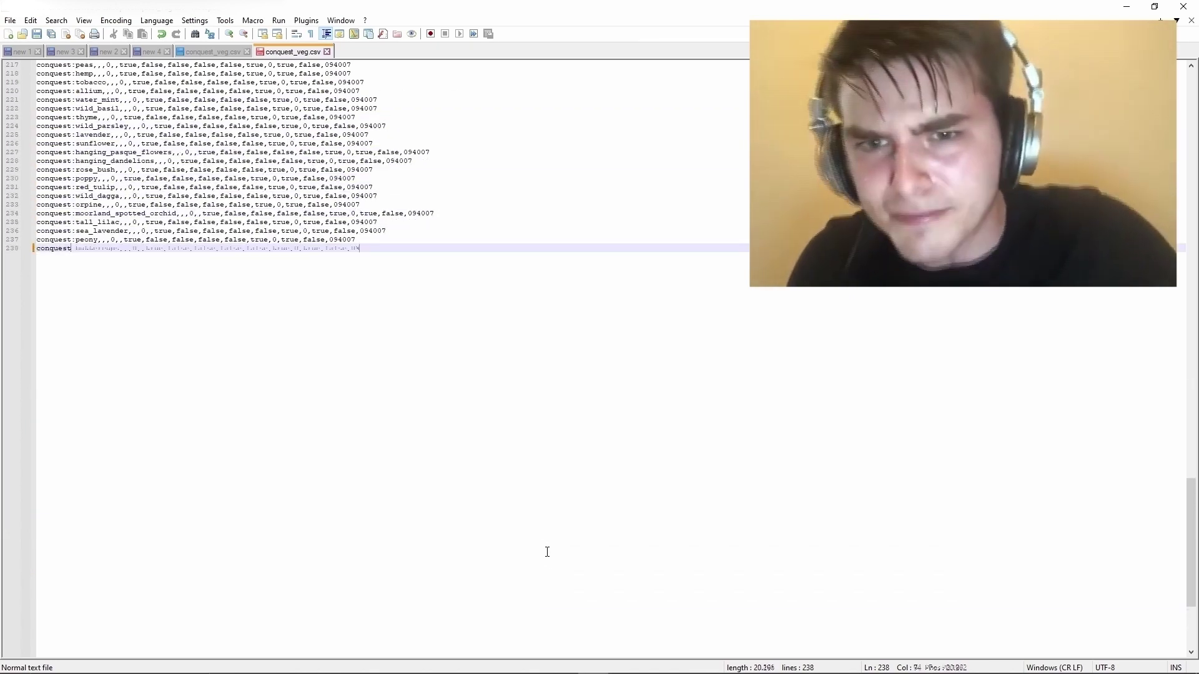
{"action": "type", "text": "oak_sapling,,,0,,true,false,false,false,false,true,0,true,false,094007 conquest:dark_oak_sapling,,,0,,true,false,false,false,false,true,0,true,false,094007 conquest:birch_sapling,,,0,,true,false,false,false,false,true,0,true,false,094007 conquest:aspen_tree_sapling,,,0,,true,false,false,false,false,true,0,true,false,094007 conquest:willow_tree_sapling,,,0,,true,false,false,false,false,true,0,true,false,094007 conquest:downy_willow_tree_sapling,,,0,,true,false,false,false,false,true,0,true,false,094007 conquest:pine_tree_sapling,,,0,,true,false,false,false,false,true,0,true,false,094007 conquest:spruce_sapling,,,0,,true,false,false,false,false,true,0,true,false,094007 conquest:larch_tree_sapling,,,0,,true,false,false,false,false,true,0,true,false,094007 conquest:gorse_tree_sapling,,,0,,true,false,false,false,false,true,0,true,false,094007 conquest:apple_tree_sapling,,,0,,true,false,false,false,false,true,0,true,false,094007 conquest:grape_vine_sapling,,,0,,true,false,false,false,false,true,0,true,false,094007 conquest:small_grape_vine,,,0,,true,false,false,false,false,true,0,true,false,094007 conquest:plum_tree_sapling,,,0,,true,false,false,false,false,true,0,true,false,094007 conquest:pear_tree_sapling,,,0,,true,false,false,false,false,true,0,true,false,094007 conquest:orange_tree_sapling,,,0,,true,false,false,false,false,true,0,true,false,094007 conquest:rowan_tree_sapling,,,0,,true,false,false,false,false,true,0,true,false,094007 conquest:cherry_tree_sapling,,,0,,true,false,false,false,false,true,0,true,false,094007 conquest:acacia_sapling,,,0,,true,false,false,false,false,true,0,true,false,094007 conquest:joshua_tree_leaves,,,0,,true,false,false,false,false,true,0,true,false,094007 conquest:bushy_joshua_tree_leaves,,,0,,true,false,false,false,false,true,0,true,false,094007 conquest:horse_chestnut_tree_sapling,,,0,,true,false,false,false,false,true,0,true,false,094007 conquest:alder_tree_sapling,,,0,,true,false,false,false,false,true,0,true,false,094007 conquest:jungle_sapling,,,0,,true,false,false,false,false,true,0,true,false,094007 conquest:mallorn_tree_sapling,,,0,,true,false,false,false,false,true,0,true,false,094007 conquest:pine_cones,,,0,,true,false,false,false,false,true,0,true,false,094007 conquest:spruce_cones,,,0,,true,false,false,false,false,true,0,true,false,094007 conquest:fallen_willow_leaves,,,0,,true,false,false,false,false,true,0,true,false,094007 conquest:hay_bale,,,0,,true,false,false,false,false,true,0,true,false,094007 conquest:dried_fodder,,,0,,true,false,false,false,false,true,0,true,false,094007 conquest:fodder,,,0,,true,false,false,false,false,true,0,true,false,094007 conquest:heirloom_wheat_crops,,,0,,true,false,false,false,false,true,0,true,false,094007 conquest:wild_wheat,,,0,,true,false,false,false,false,true,0,true,false,094007 conquest:wheat,,,0,,true,false,false,false,false,true,0,true,false,094007 conquest:corn,,,0,,true,false,false,false,false,true,0,true,false,094007 conquest:rice,,,0,,true,false,false,false,false,true,0,true,false,094007 conquest:barley,,,0,,true,false,false,false,false,true,0,true,false,094007 conquest:goldenrod,,,0,,true,false,false,false,false,true,0,true,false,094007 conquest:mediterranean_wild_tulip,,,0,,true,false,false,false,false,true,0,true,false,094007 conquest:orange_tulip,,,0,,true,false,false,false,false,true,0,true,false,094007 conquest:rock_rose,,,0,,true,false,false,false,false,true,0,true,false,094007 conquest:dandelion,,,0,,true,false,false,false,false,true,0,true,false,094007 conquest:marsh_ragwort,,,0,,true,false,false,false,false,true,0,true,false,094007 conquest:white_clematis,,,0,,true,false,false,false,false,true,0,true,false,094007 conquest:angelica,,,0,,true,false,false,false,false,true,0,true,false,094007 conquest:lily_of_the_valley,,,0,,true,false,false,false,false,true,0,true,false,094007 conquest:mudstone_rocks,,,0,,true,false,false,false,false,true,0,true,false,094007 conquest:red_sandstone_rocks,,,0,,true,false,false,false,false,true,0,true,false,094007 conquest:obsidian_rocks,,,0,,true,false,false,false,false,true,0,true,false,094007 conquest:tuff_rocks,,,0,,true,false,false,false,false,true,0,true,false,094007 conquest:dark_tuff_rocks,,,0,,true,false,false,false,false,true,0,true,false,094007 conquest:light_tuff_rocks,,,0,,true,false,false,false,false,true,0,true,false,094007 conquest:limestone_rocks,,,0,,true,false,false,false,false,true,0,true,false,094007 conquest:light_limestone_rocks,,,0,,true,false,false,false,false,true,0,true,false,094007 conquest:dark_limestone_rocks,,,0,,true,false,false,false,false,true,0,true,false,094007 conquest:andesite_rocks,,,0,,true,false,false,false,false,true,0,true,false,094007 conquest:slate_rocks,,,0,,true,false,false,false,false,true,0,true,false,094007 conquest:rough_marble_rocks,,,0,,true,false,false,false,false,true,0,true,false,094007 conquest:granite_rocks,,,0,,true,false,false,false,false,true,0,true,false,094007 conquest:smooth_obsidian_rocks,,,0,,true,false,false,false,false,true,0,true,false,094007 conquest:smooth_tuff_rocks,,,0,,true,false,false,false,false,true,0,true,false,094007 conquest:sandstone_rocks,,,0,,true,false,false,false,false,true,0,true,false,094007 conquest:oak_branch_tip_45,,,0,,true,false,false,false,false,true,0,true,false,094007 conquest:oak_branch_tip,,,0,,true,false,false,false,false,true,0,true,false,094007 conquest:birch_branch_tip,,,0,,true,false,false,false,false,true,0,true,false,094007 conquest:birch_branch"}
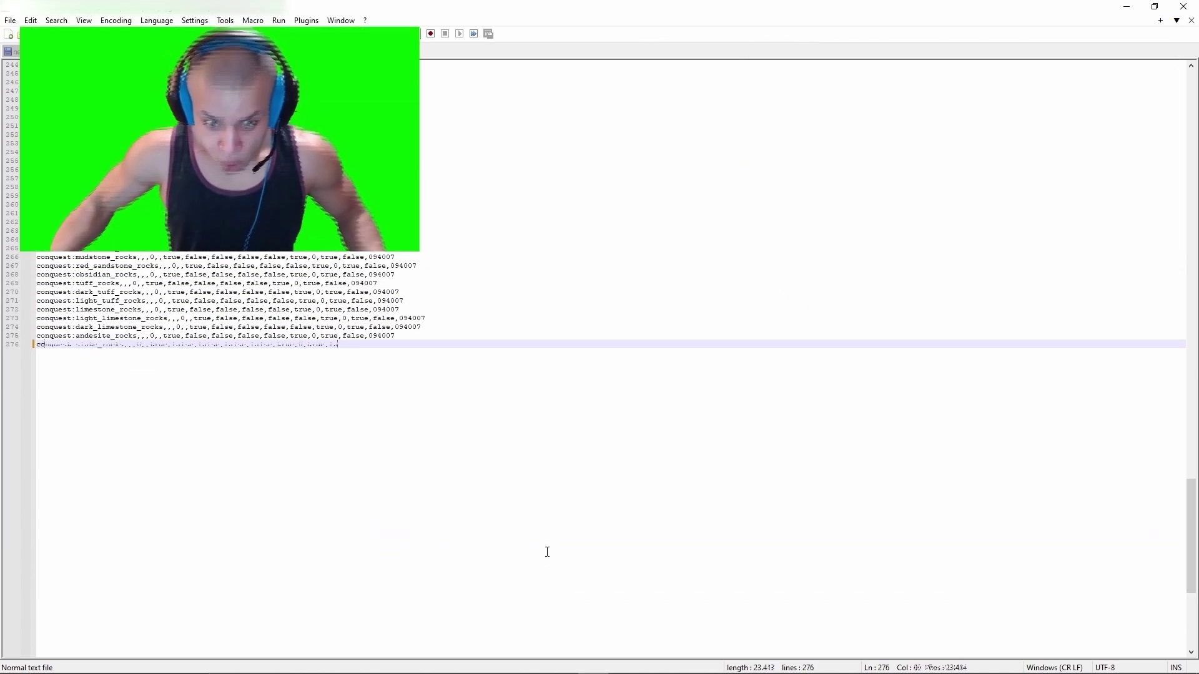
{"action": "type", "text": ",,,0,,true,false,false,false,false,true,0,true,false,094007"}
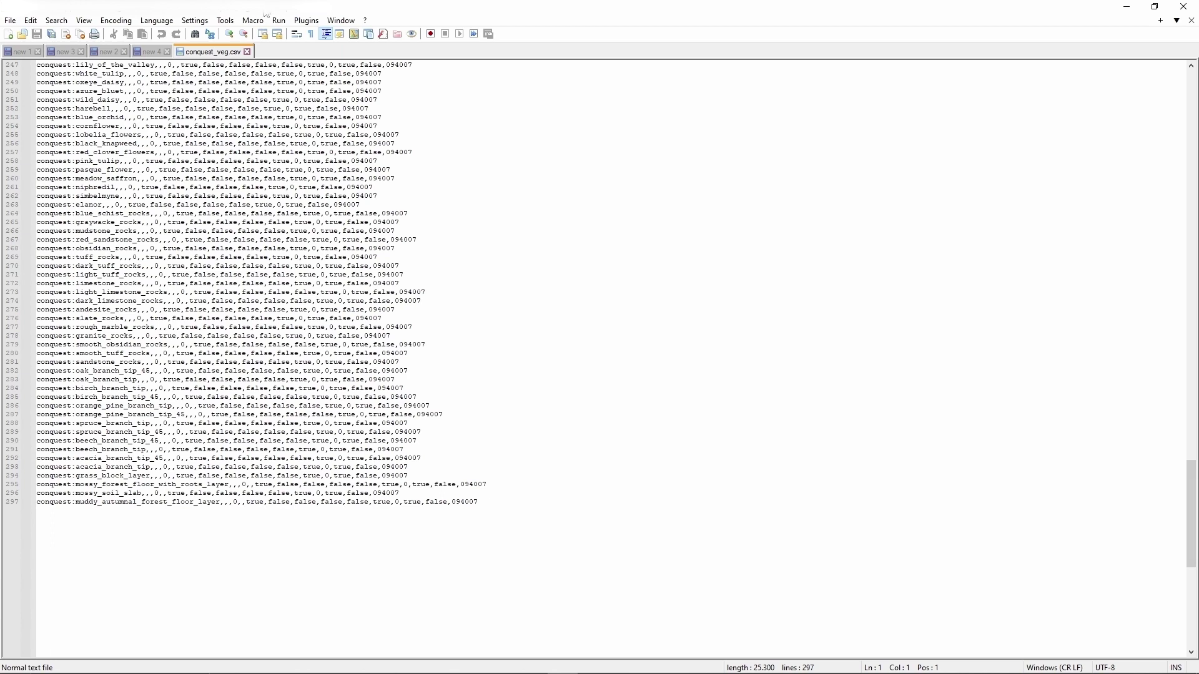
Step: Examine how blocks are named in conquest_veg.csv, from the blue_orchid row to the final muddy_autumnal_forest_floor_layer row
{"action": "scroll", "coordinate": [170, 291], "scroll_direction": "up", "scroll_amount": 7}
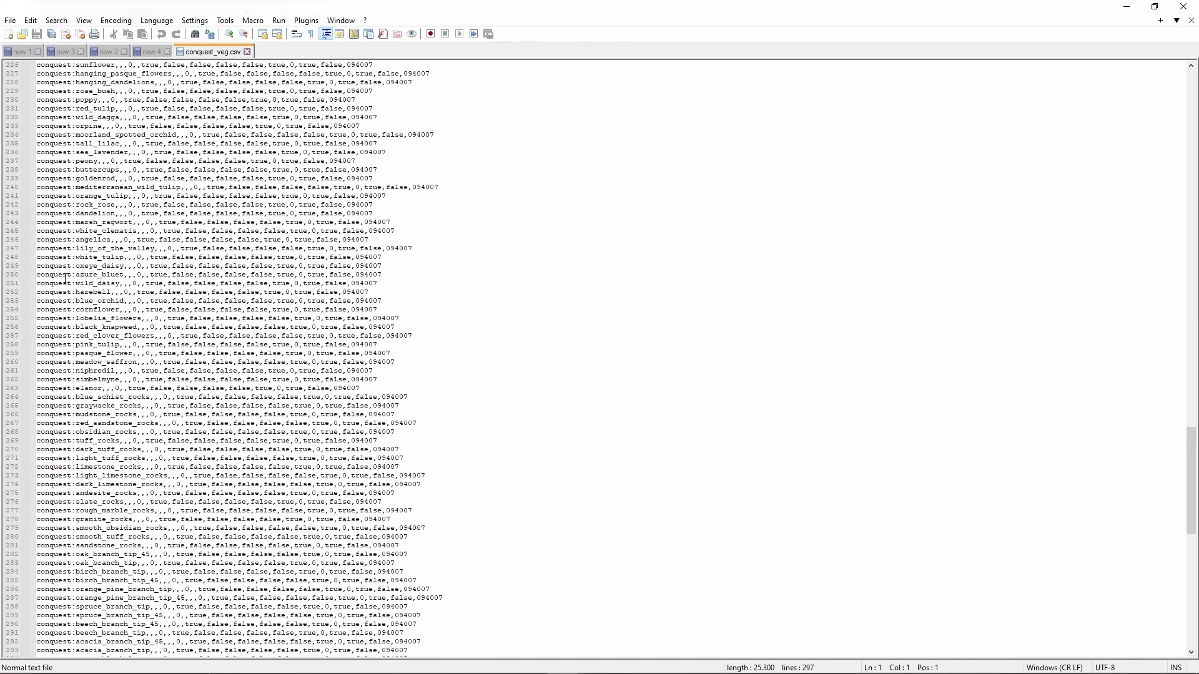
{"action": "mouse_move", "coordinate": [75, 284]}
{"action": "left_mouse_down"}
{"action": "mouse_move", "coordinate": [128, 284]}
{"action": "mouse_move", "coordinate": [77, 292]}
{"action": "mouse_move", "coordinate": [127, 302]}
{"action": "mouse_move", "coordinate": [76, 301]}
{"action": "left_mouse_up"}
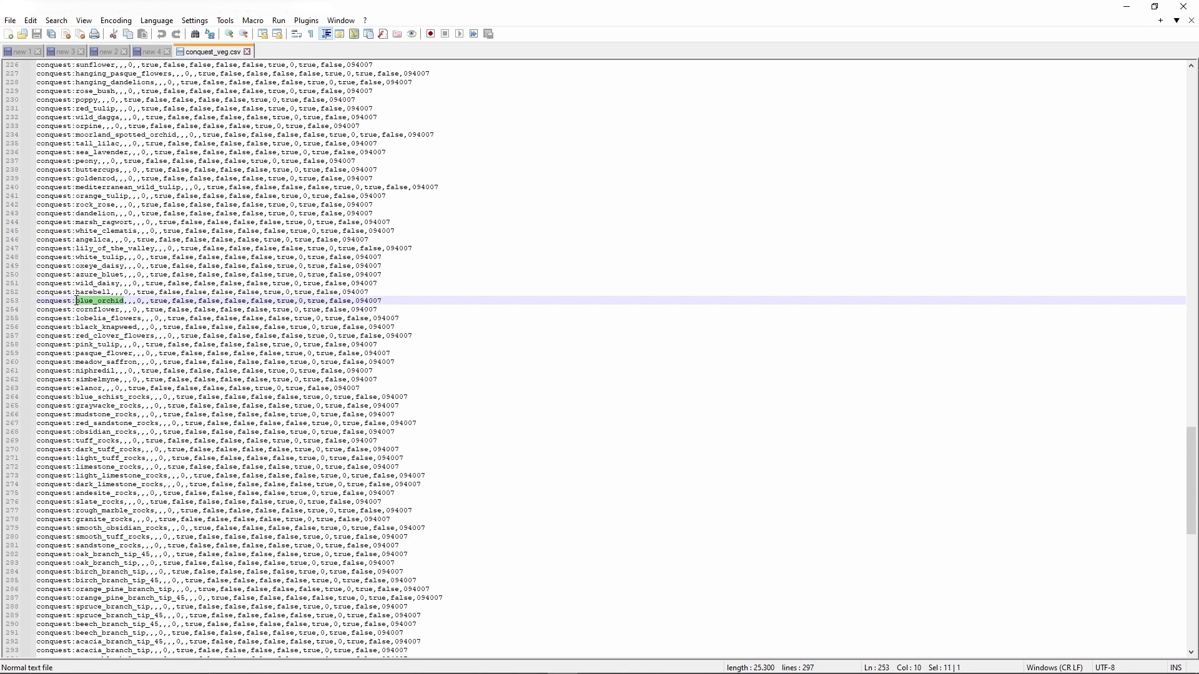
{"action": "left_click", "coordinate": [84, 309]}
{"action": "scroll", "coordinate": [128, 290], "scroll_direction": "down", "scroll_amount": 12}
{"action": "left_click", "coordinate": [463, 379]}
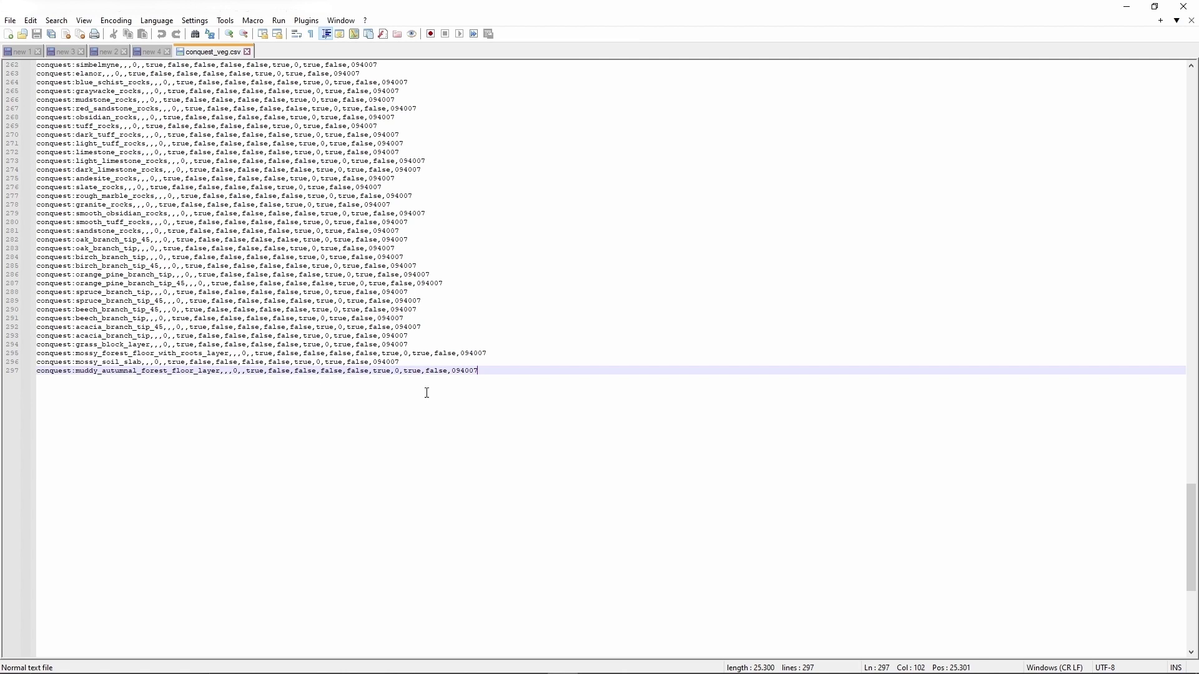
{"action": "left_click", "coordinate": [508, 364]}
{"action": "left_click", "coordinate": [506, 369]}
{"action": "left_click_drag", "start_coordinate": [76, 373], "coordinate": [221, 374]}
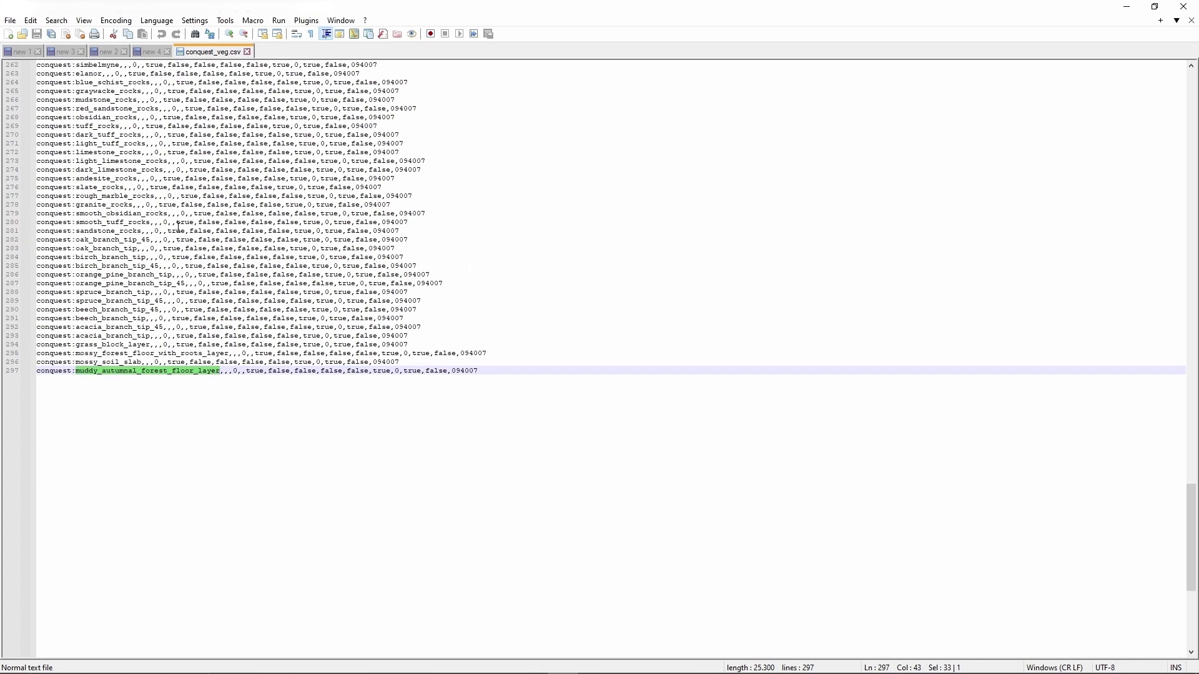
Step: Review the sapling and crop rows, and the last four layer and slab rows starting at grass_block_layer
{"action": "scroll", "coordinate": [120, 123], "scroll_direction": "up", "scroll_amount": 20}
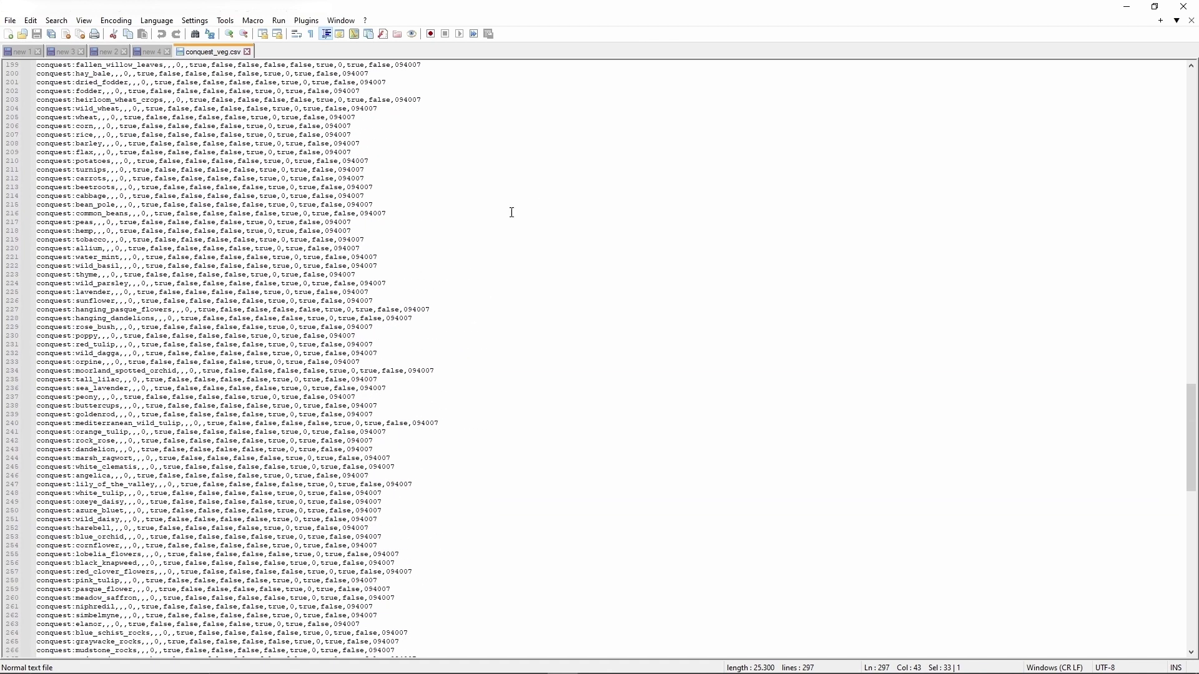
{"action": "scroll", "coordinate": [478, 206], "scroll_direction": "up", "scroll_amount": 4}
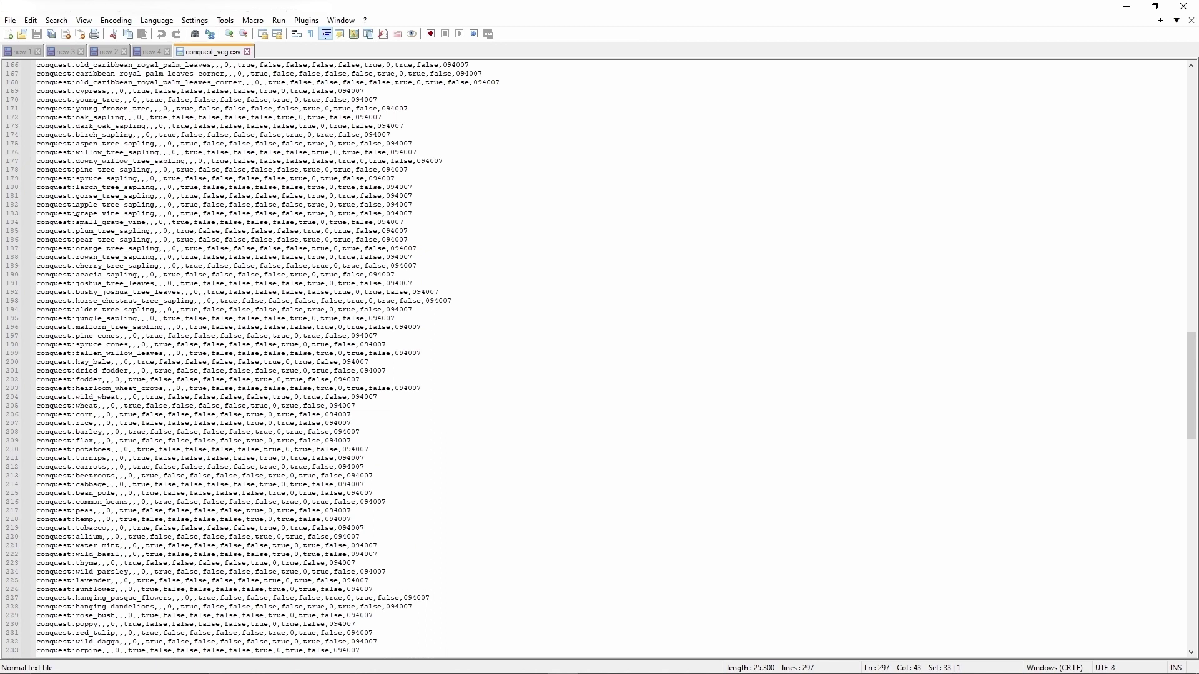
{"action": "scroll", "coordinate": [87, 217], "scroll_direction": "down", "scroll_amount": 8}
{"action": "scroll", "coordinate": [87, 217], "scroll_direction": "down", "scroll_amount": 20}
{"action": "left_click_drag", "start_coordinate": [484, 397], "coordinate": [36, 373]}
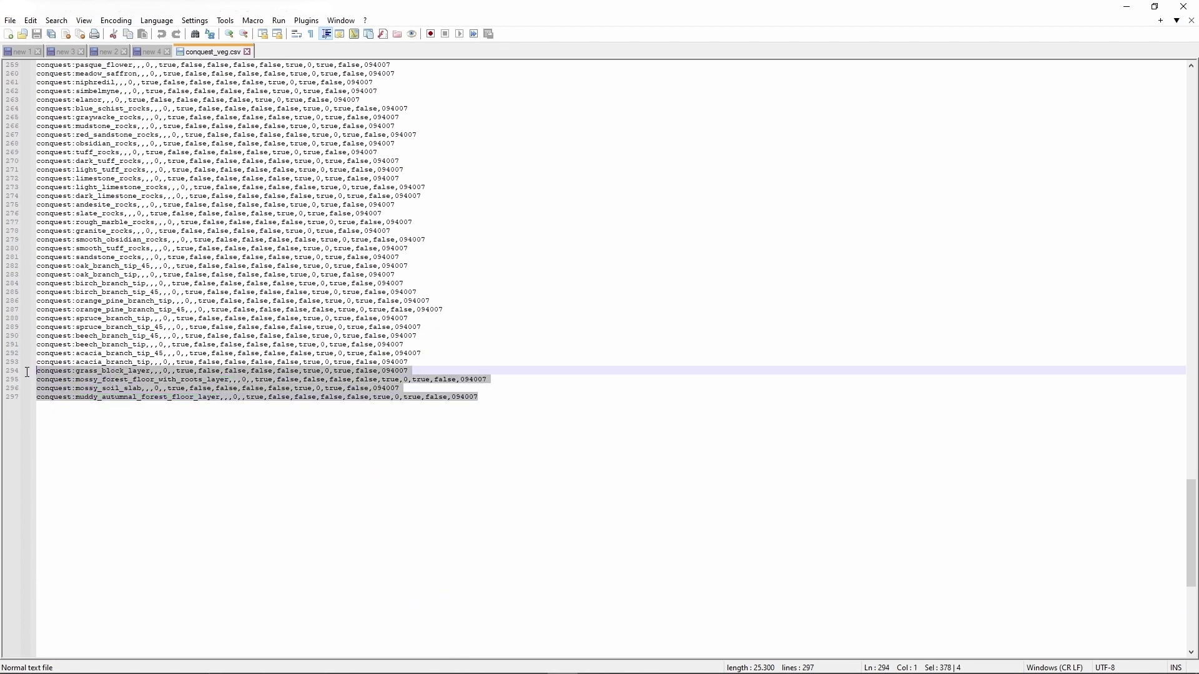
{"action": "left_click", "coordinate": [425, 373]}
Step: Add a new row after muddy_autumnal_forest_floor_layer with the block name "conquest:brown_gravel_layer"
{"action": "left_click", "coordinate": [512, 397]}
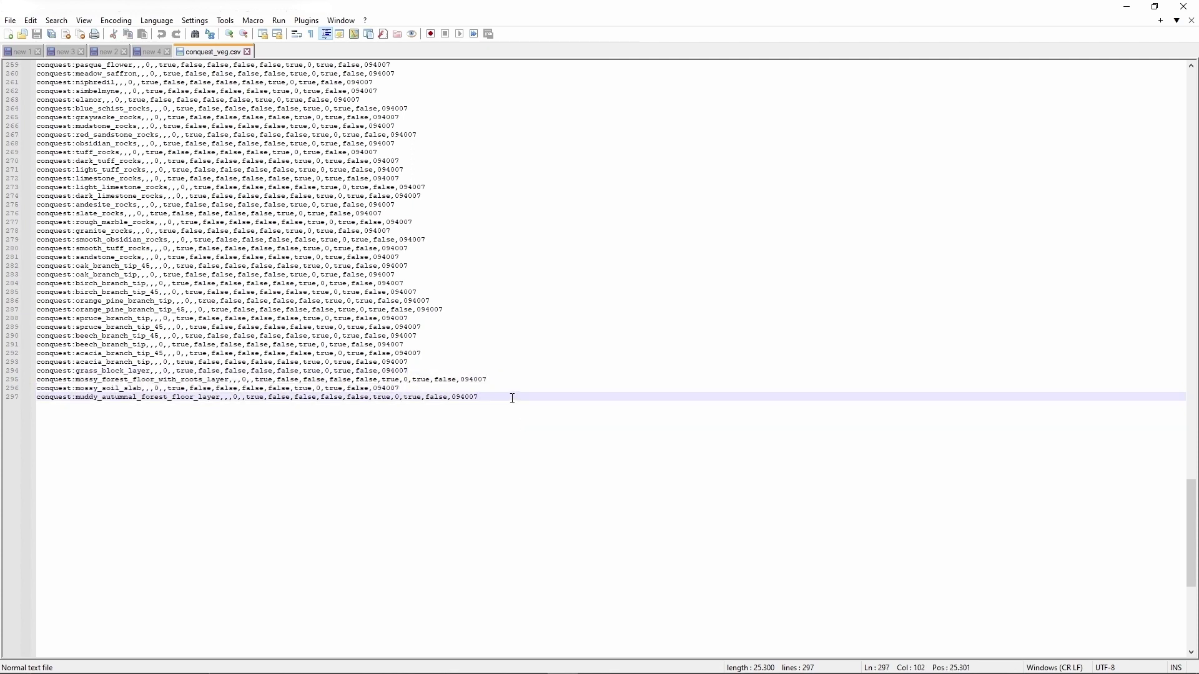
{"action": "key", "text": "Return"}
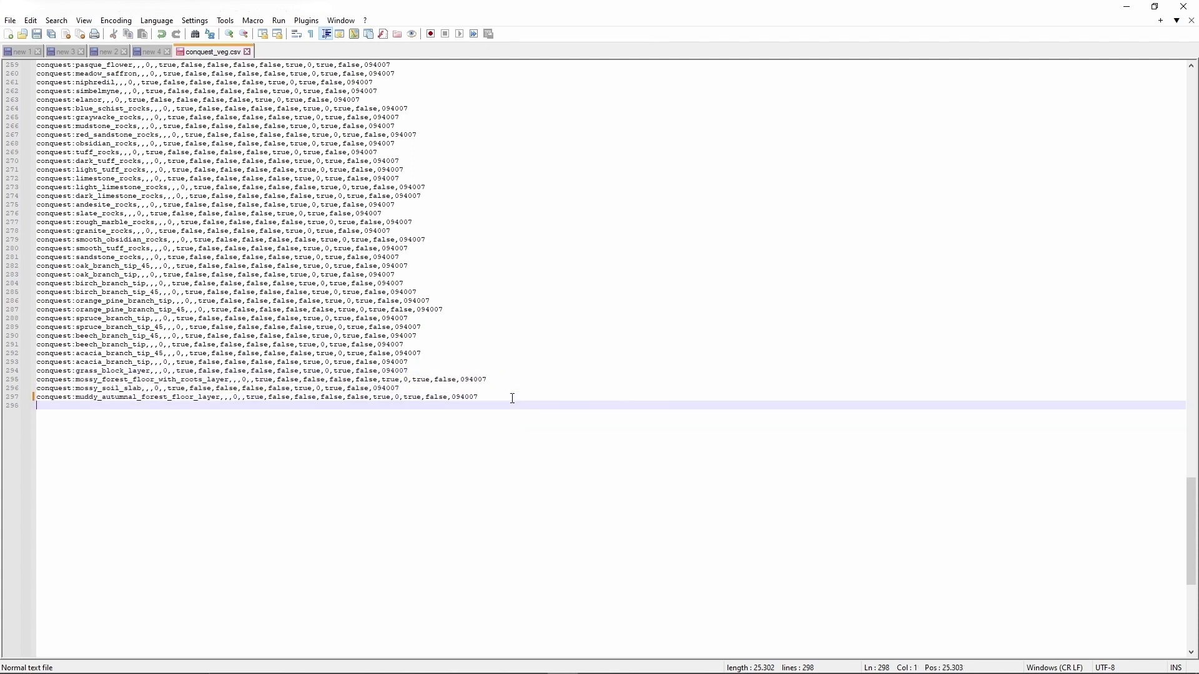
{"action": "type", "text": "conqu"}
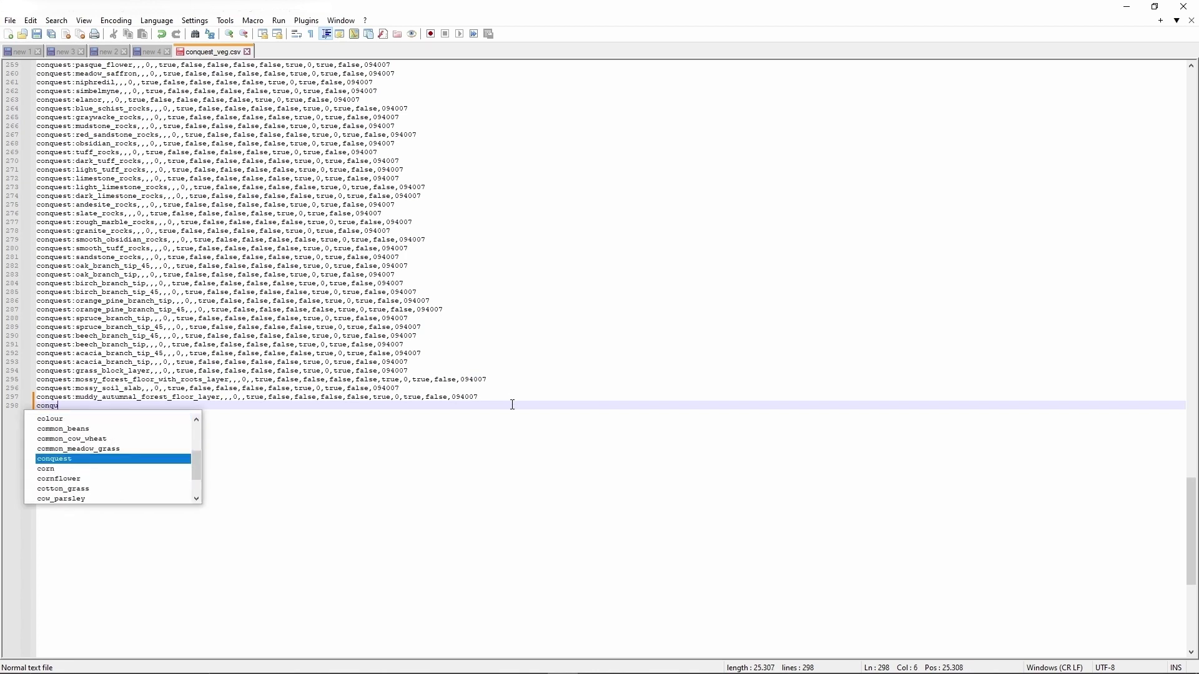
{"action": "type", "text": "erst"}
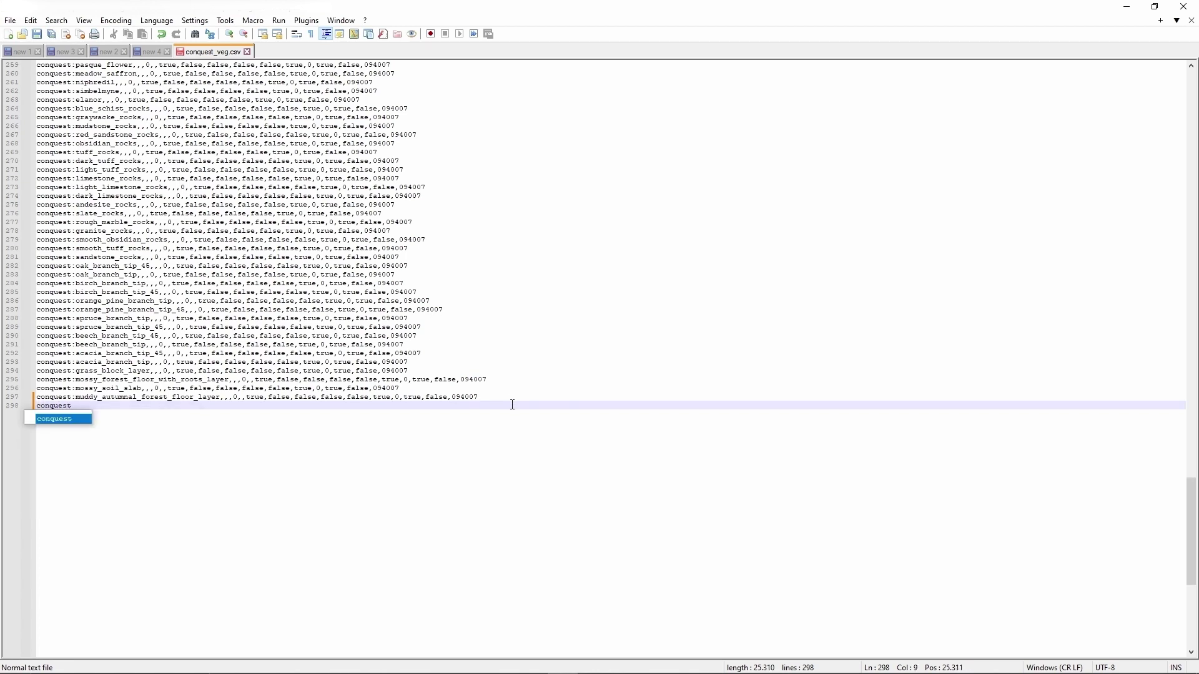
{"action": "type", "text": ":"}
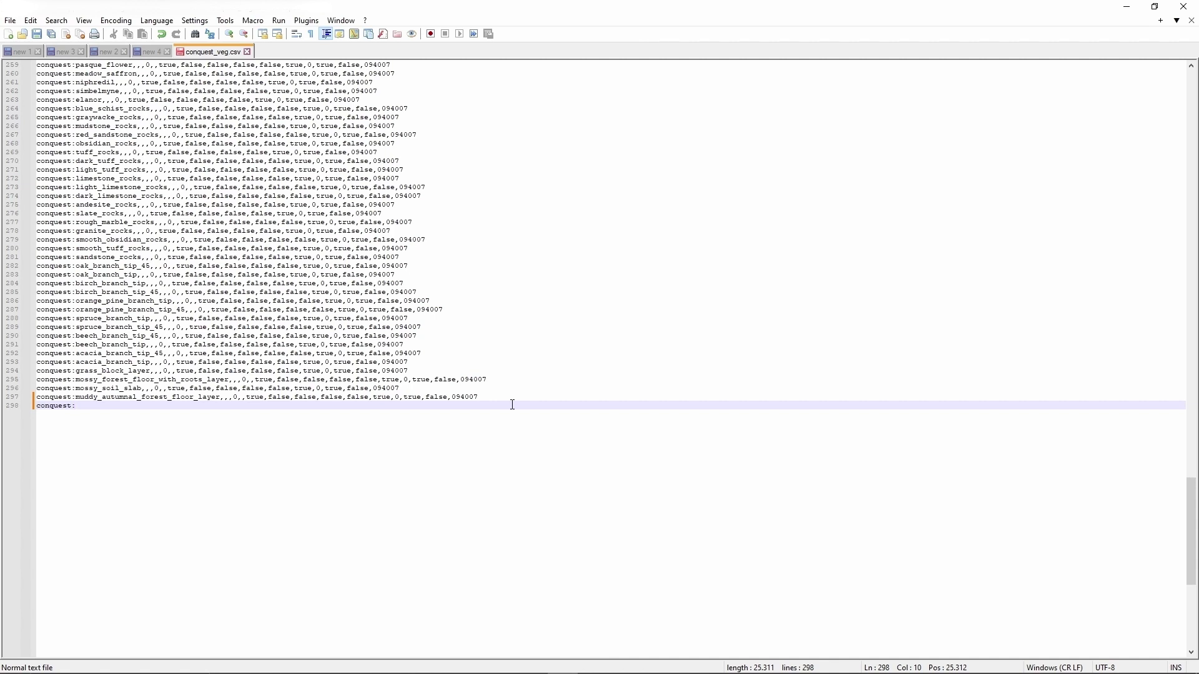
{"action": "type", "text": "b"}
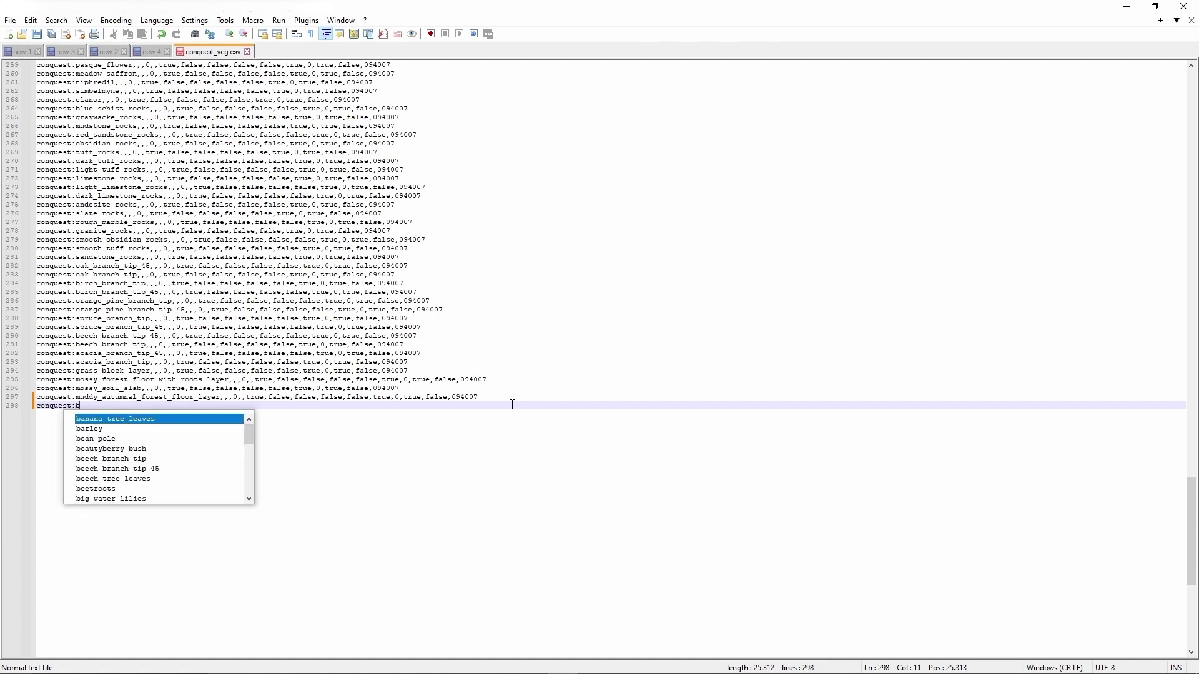
{"action": "type", "text": "rown_gravel_layer"}
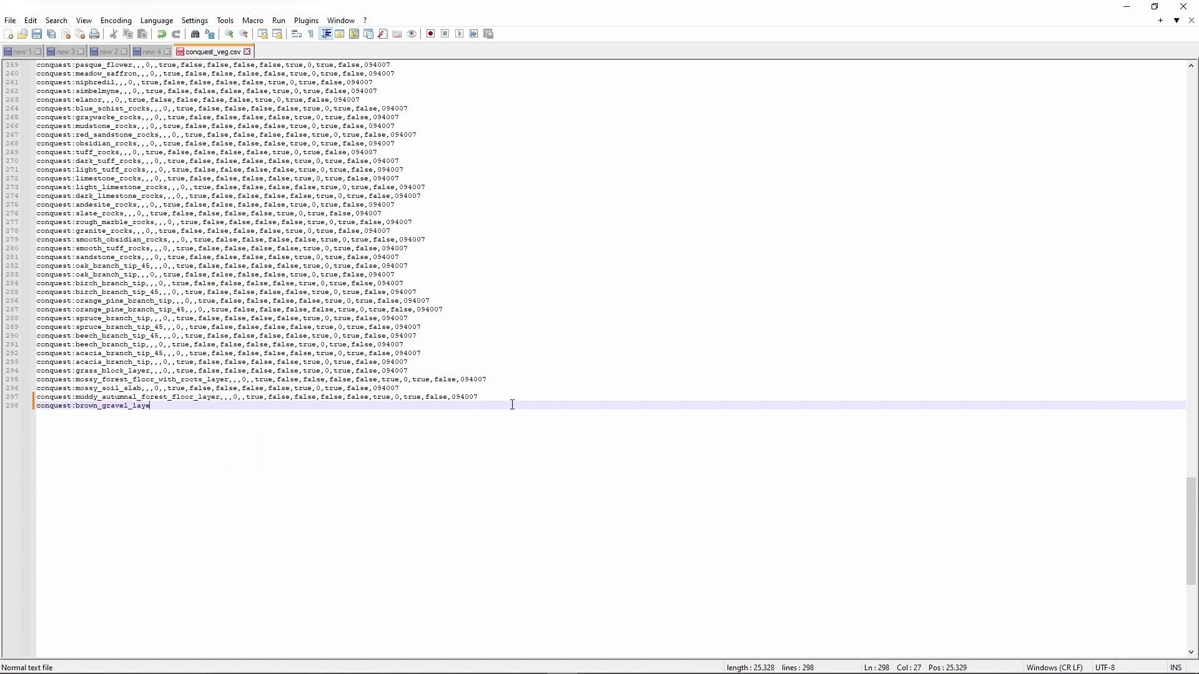
Step: Copy the property values following the name in the muddy_autumnal_forest_floor_layer row to the end of the brown_gravel_layer row
{"action": "left_click_drag", "start_coordinate": [505, 396], "coordinate": [224, 404]}
{"action": "key", "text": "ctrl+c"}
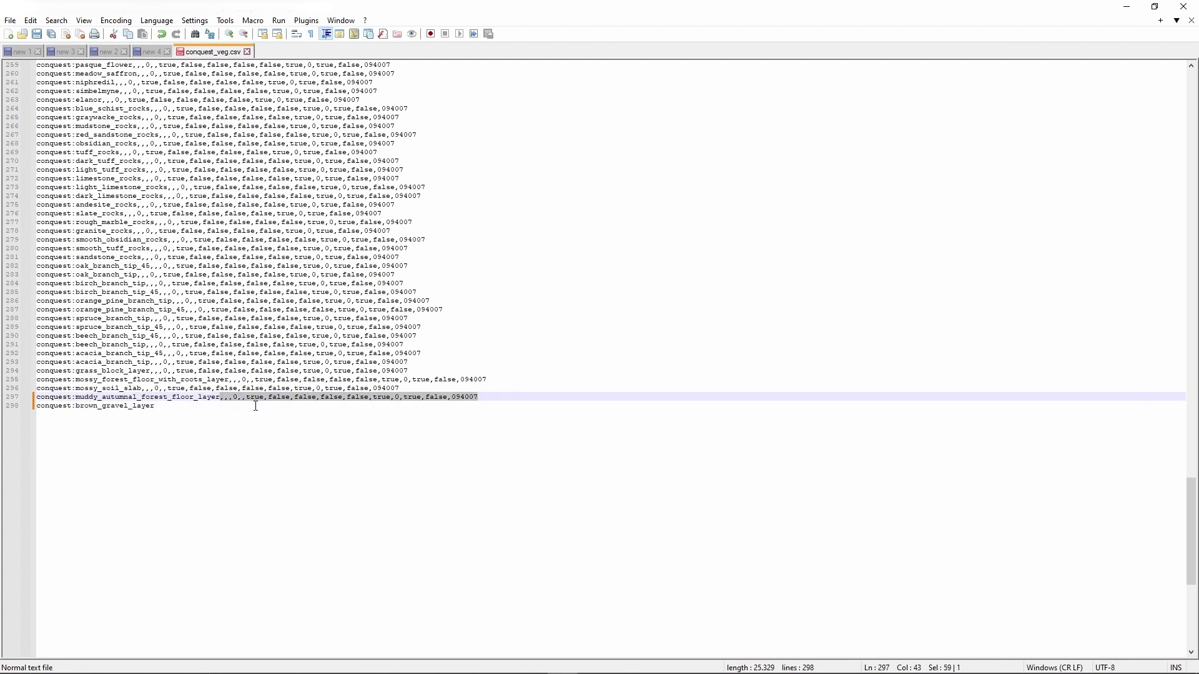
{"action": "left_click", "coordinate": [250, 407]}
{"action": "key", "text": "ctrl+v"}
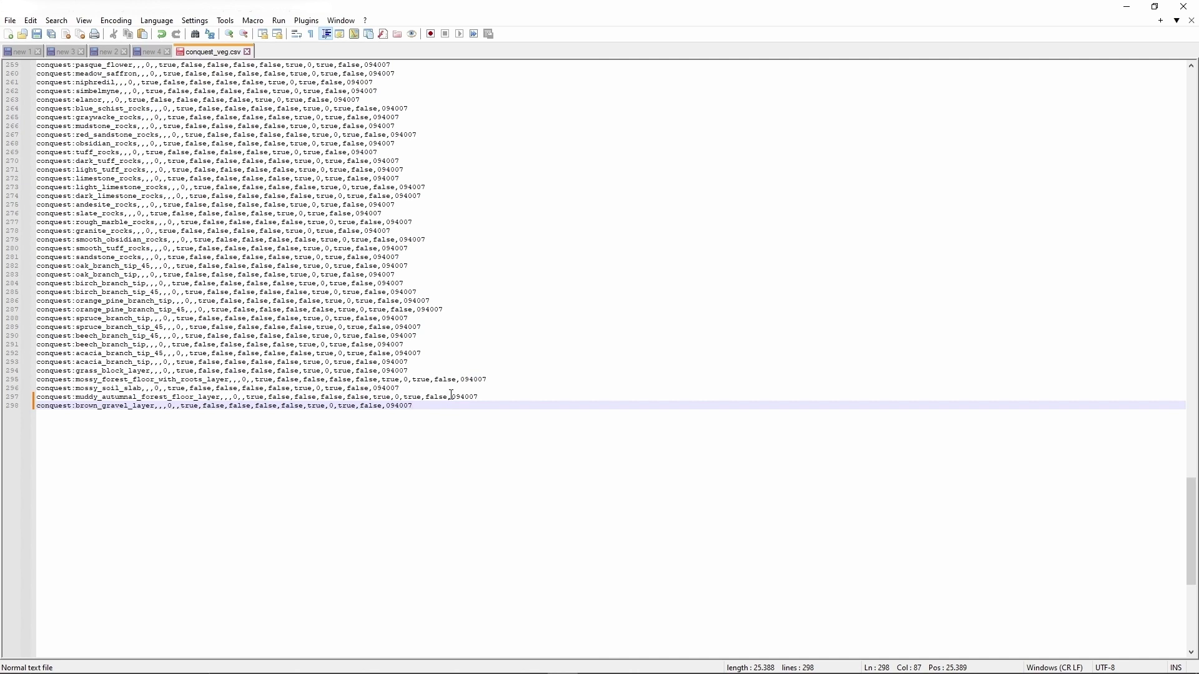
Step: Review the layer and slab rows from grass_block_layer down to brown_gravel_layer
{"action": "left_click", "coordinate": [377, 398], "text": "shift"}
{"action": "left_click_drag", "start_coordinate": [377, 399], "coordinate": [36, 398]}
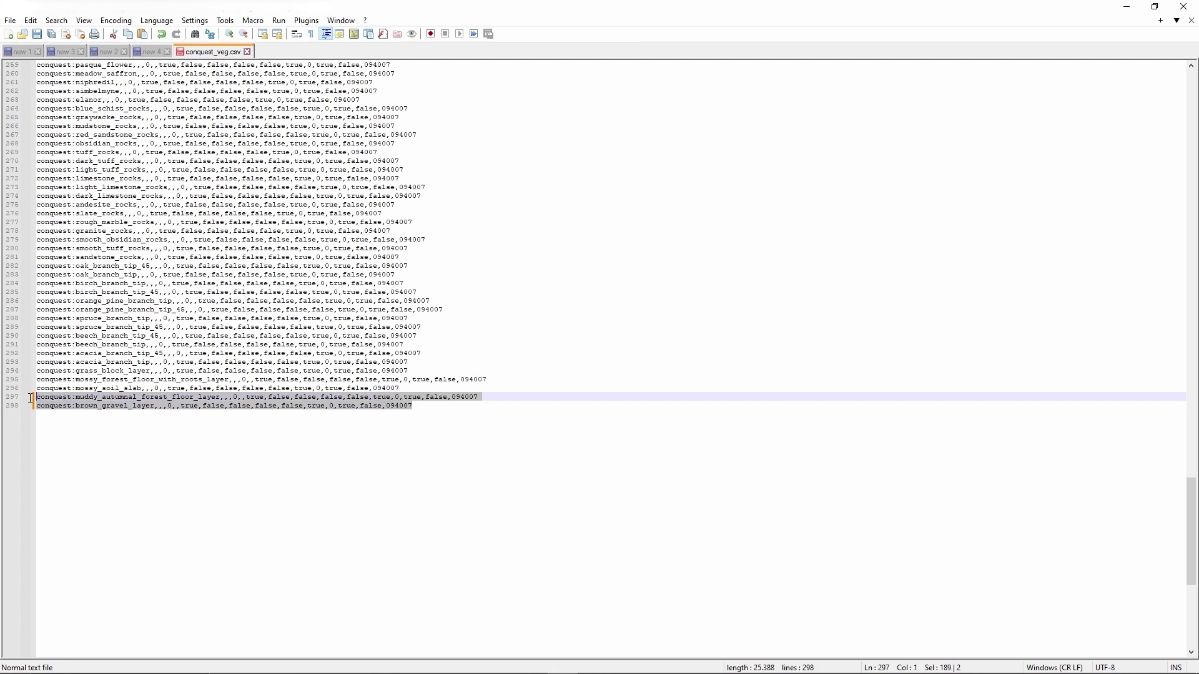
{"action": "left_click", "coordinate": [322, 406]}
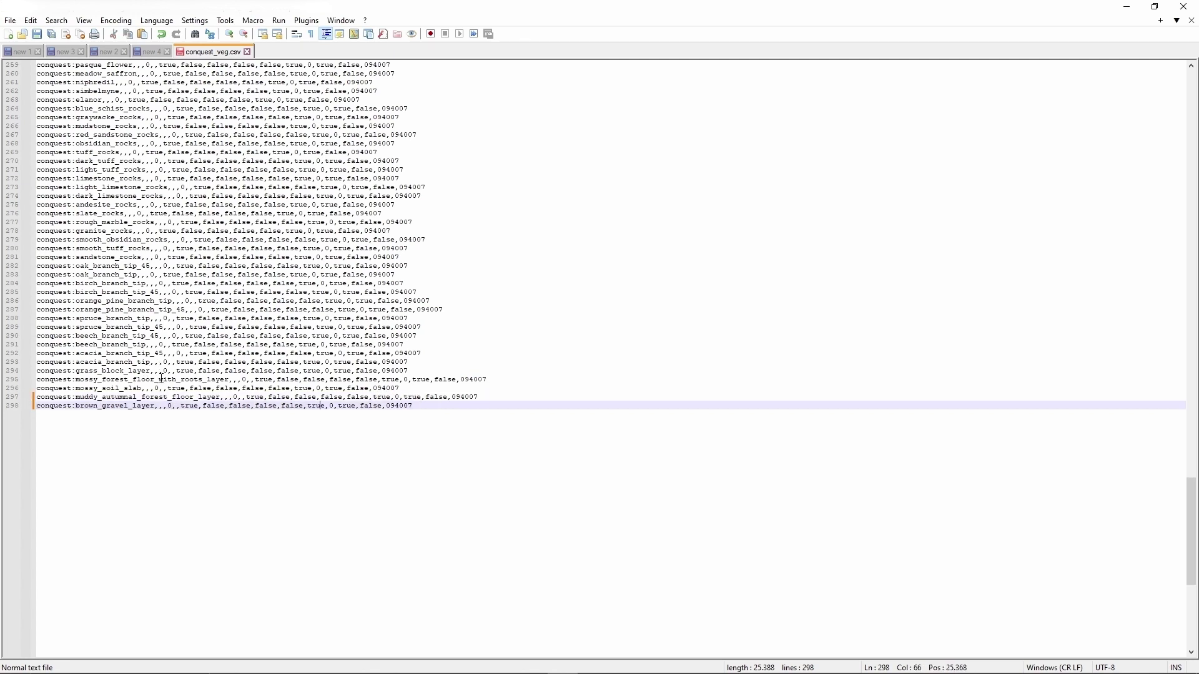
{"action": "left_click_drag", "start_coordinate": [76, 373], "coordinate": [152, 375]}
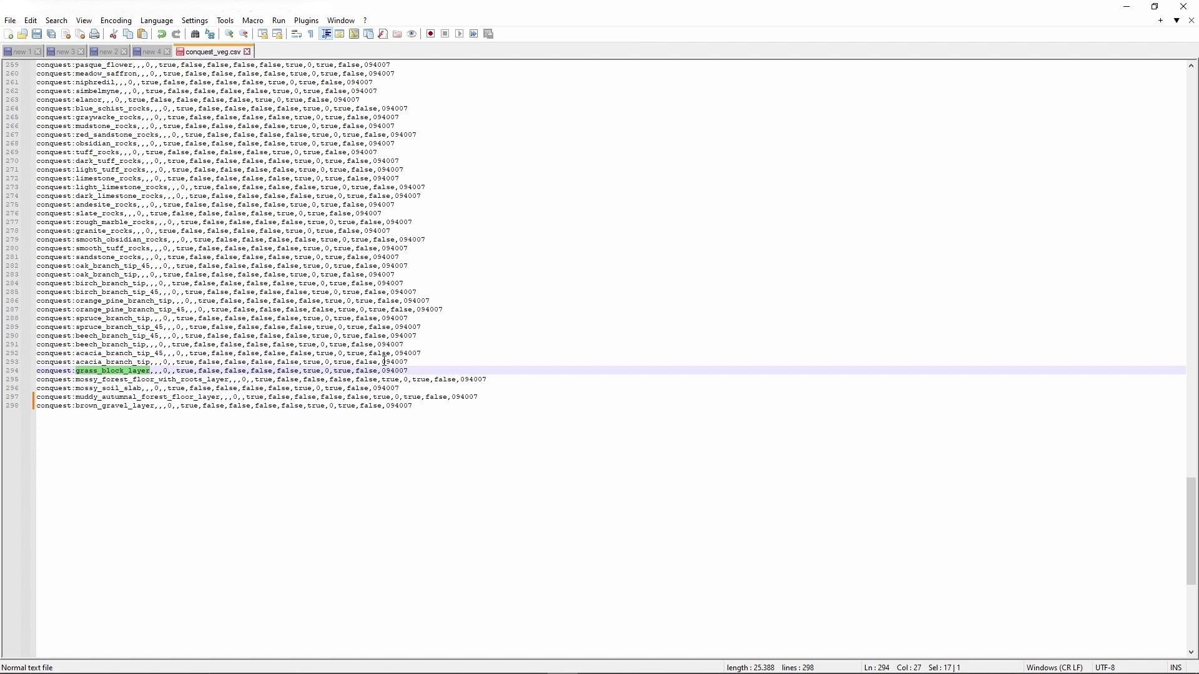
{"action": "left_click", "coordinate": [253, 407]}
{"action": "left_click_drag", "start_coordinate": [430, 410], "coordinate": [25, 374]}
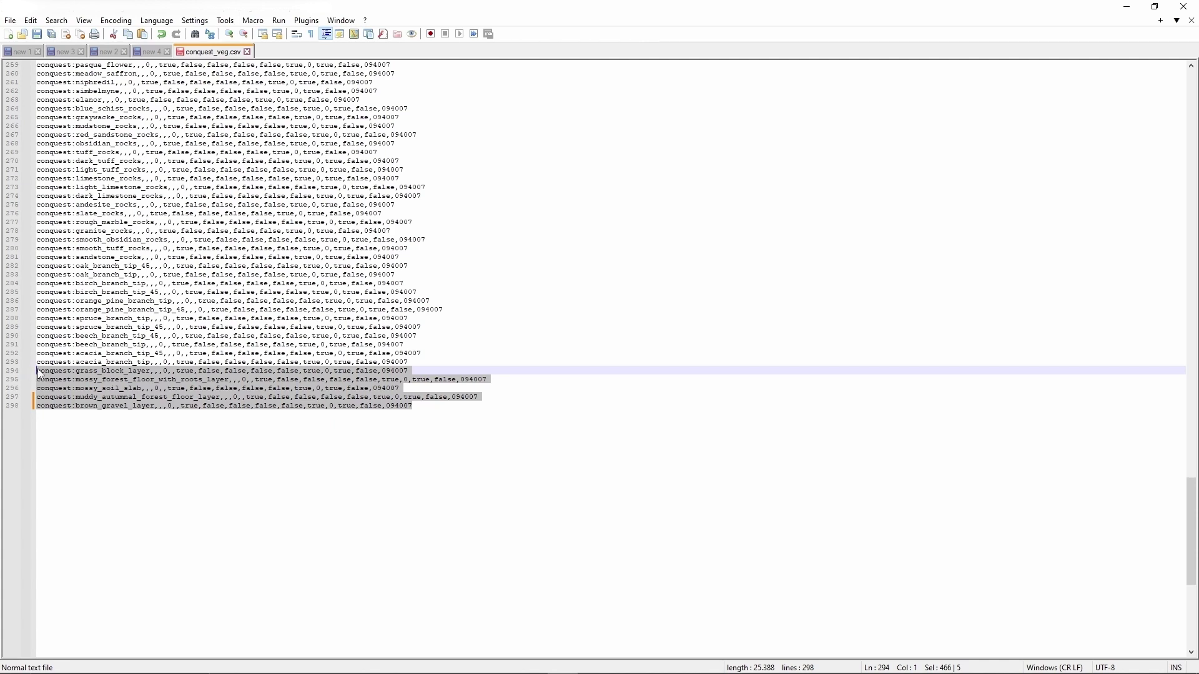
{"action": "left_click", "coordinate": [39, 374]}
{"action": "left_click_drag", "start_coordinate": [466, 429], "coordinate": [28, 378]}
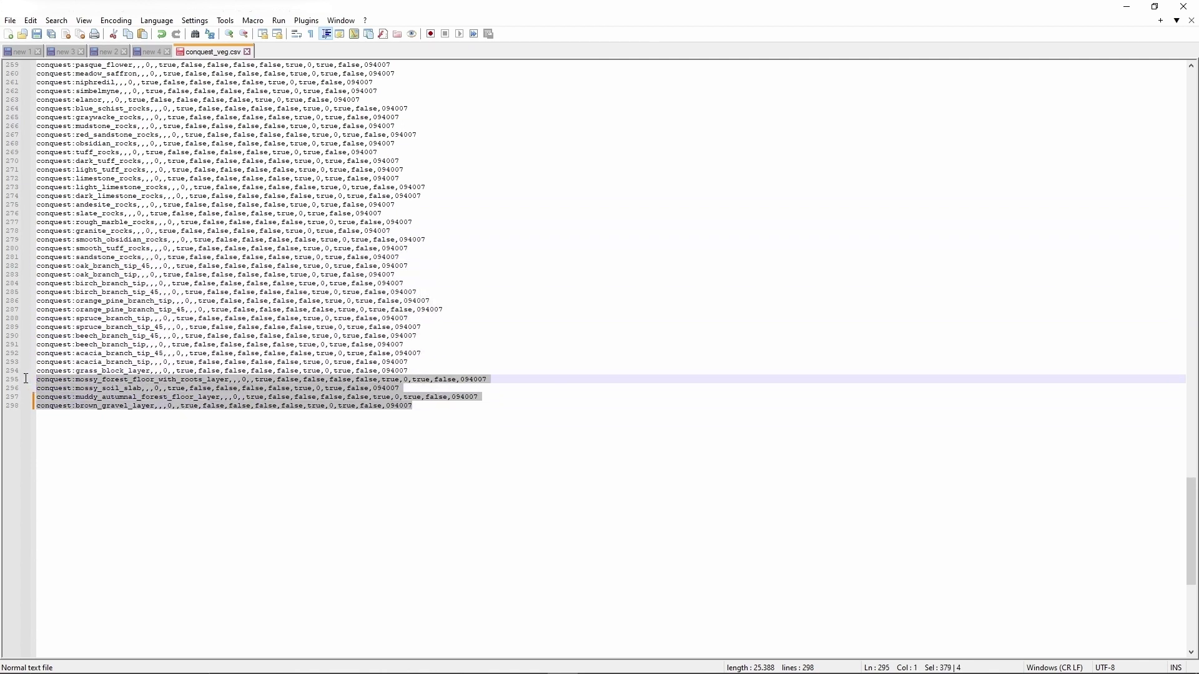
Step: Save the changes to conquest_veg.csv under its existing name
{"action": "left_click", "coordinate": [502, 417]}
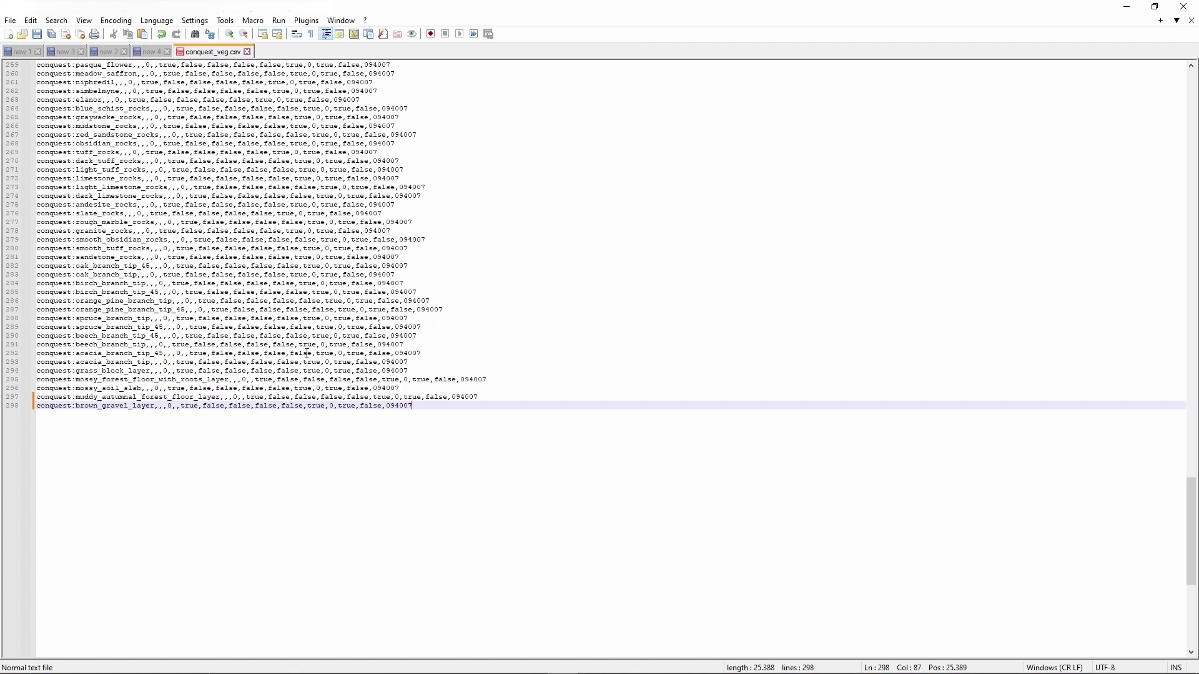
{"action": "left_click", "coordinate": [10, 20]}
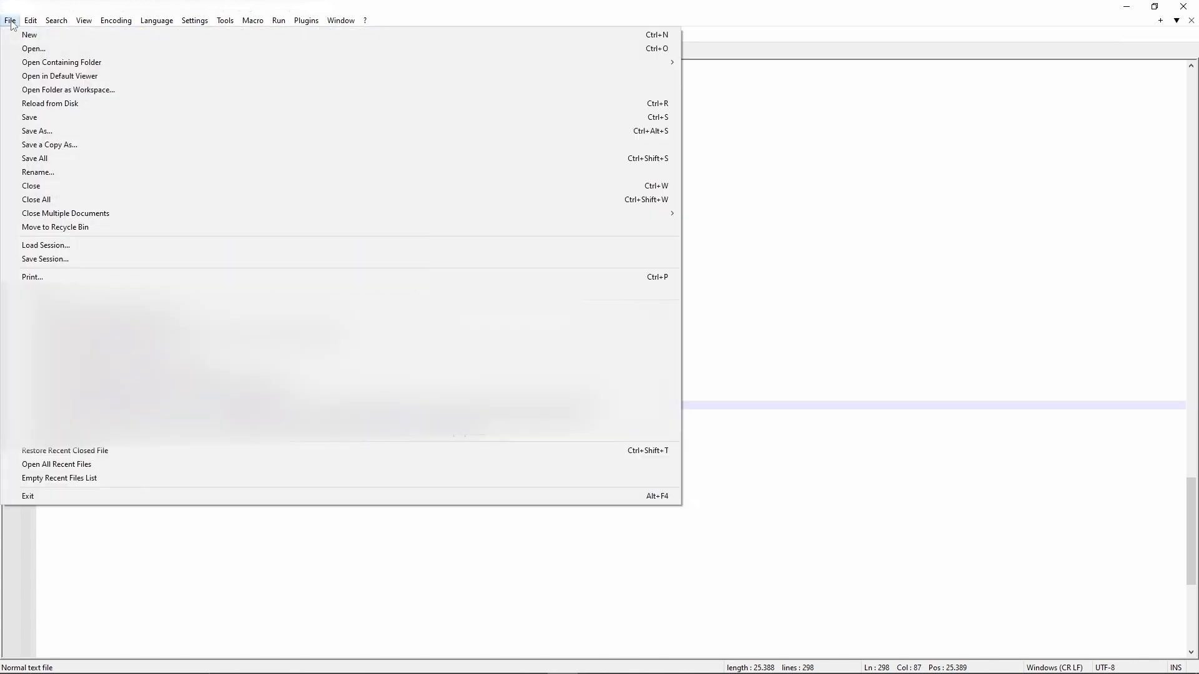
{"action": "left_click", "coordinate": [37, 119]}
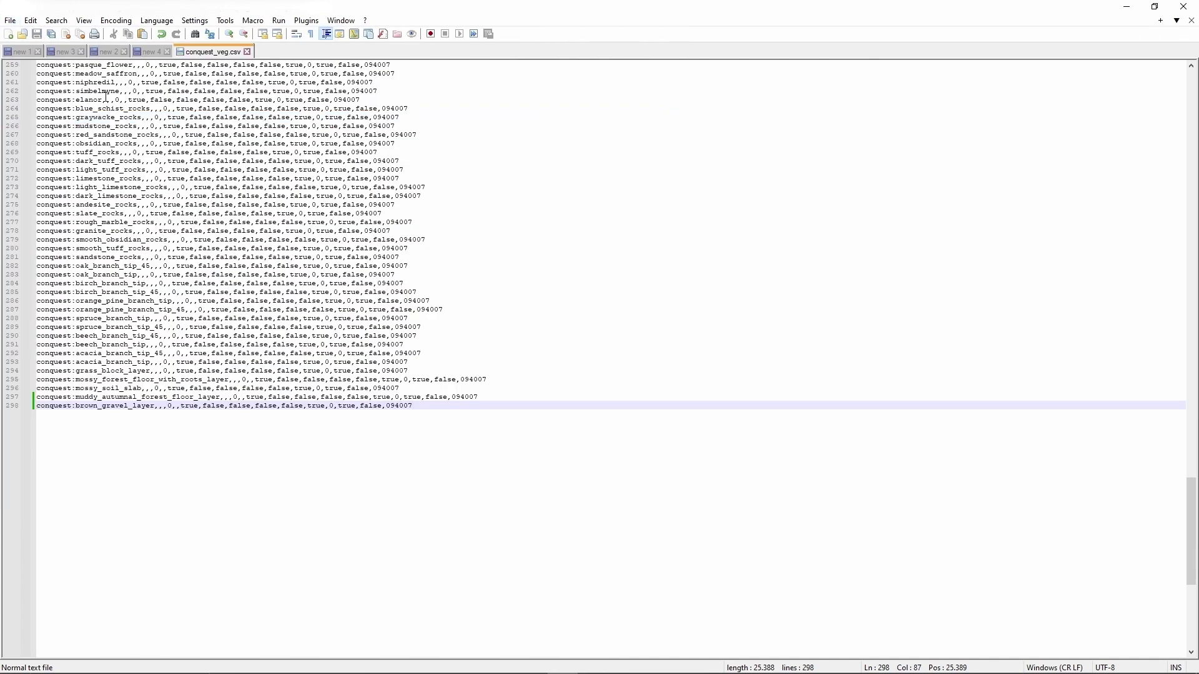
Step: Switch to WorldPainter and open its custom materials folder to check that conquest_veg.csv is there, then close the folder
{"action": "left_click", "coordinate": [1126, 6]}
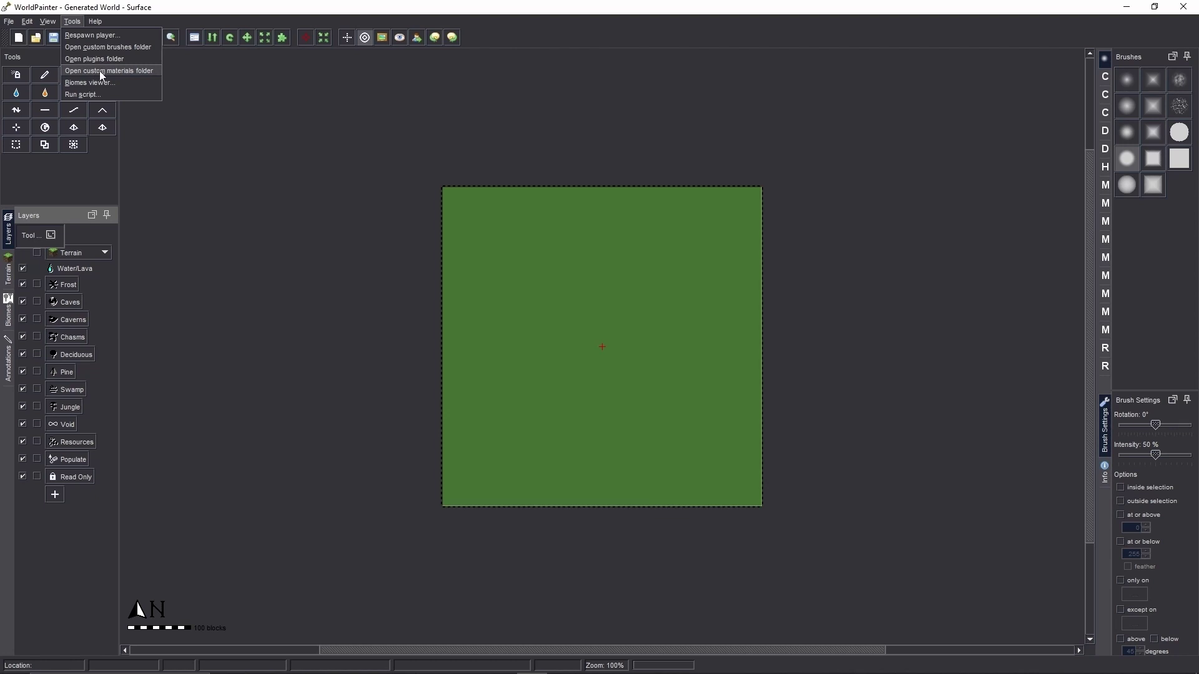
{"action": "left_click", "coordinate": [99, 69]}
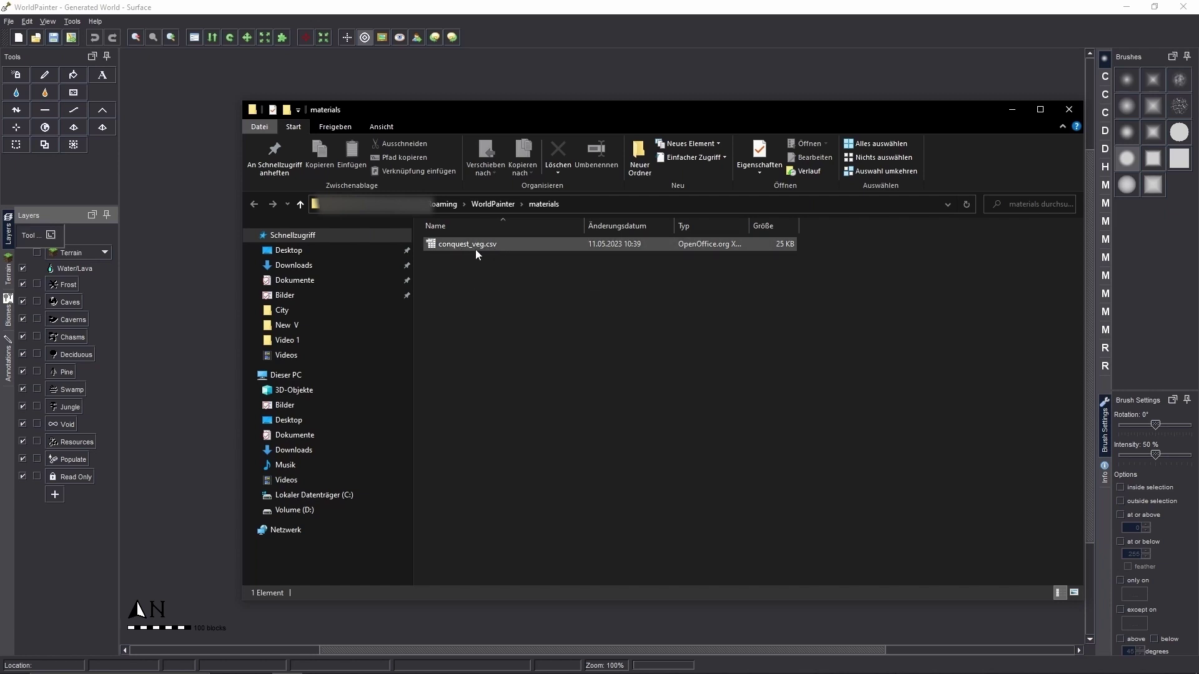
{"action": "left_click", "coordinate": [1078, 110]}
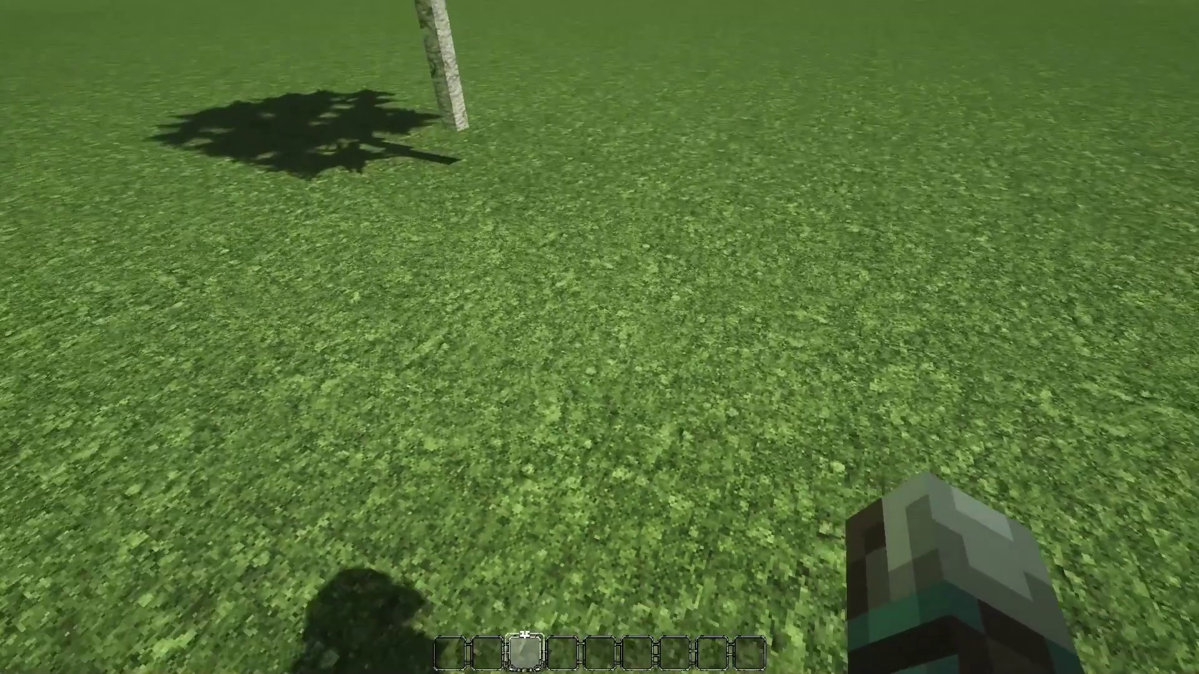
Step: Switch to Minecraft and set the first WorldEdit selection corner at ground level near the tree with //pos1
{"action": "key", "text": "slash"}
{"action": "type", "text": "/br"}
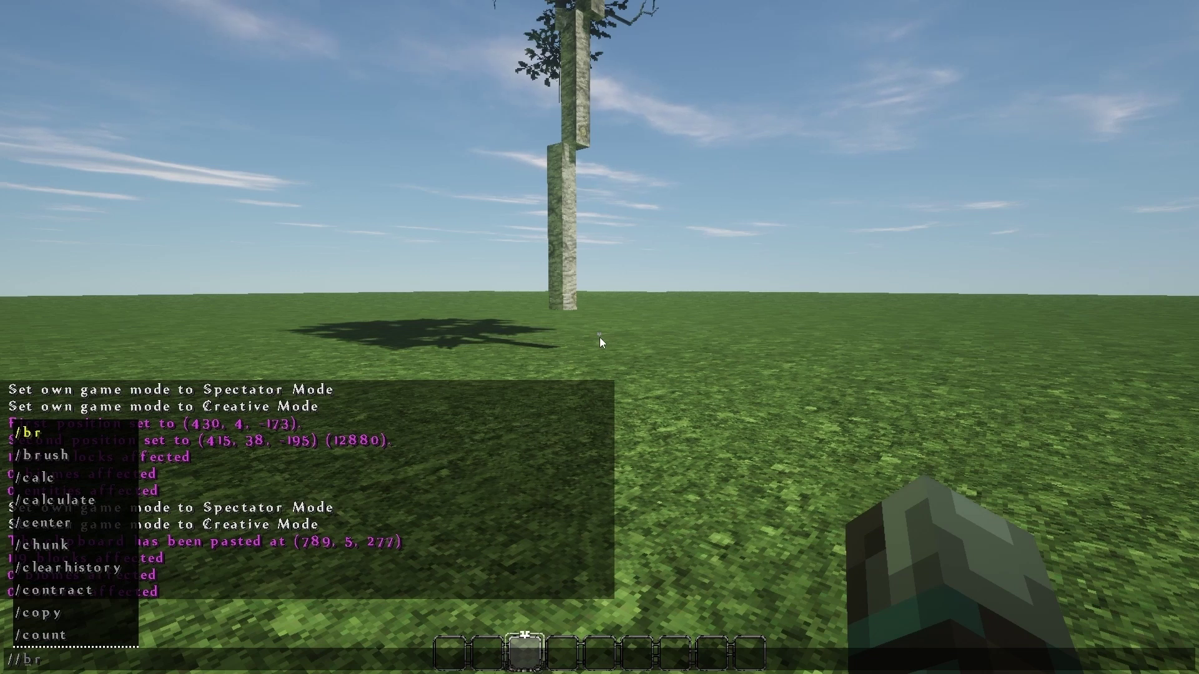
{"action": "key", "text": "BackSpace"}
{"action": "key", "text": "BackSpace"}
{"action": "type", "text": "p"}
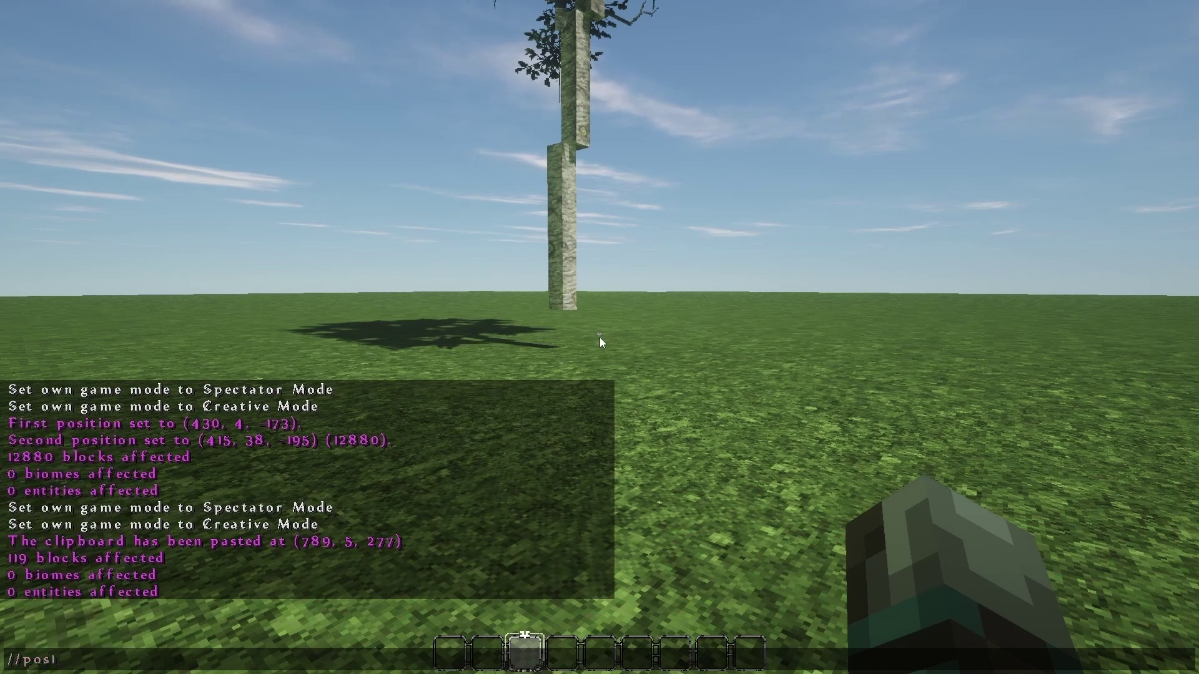
{"action": "type", "text": "os1"}
{"action": "key", "text": "Return"}
Step: Fly above the opposite side of the tree and set the second selection corner there with //pos2
{"action": "key", "text": "w"}
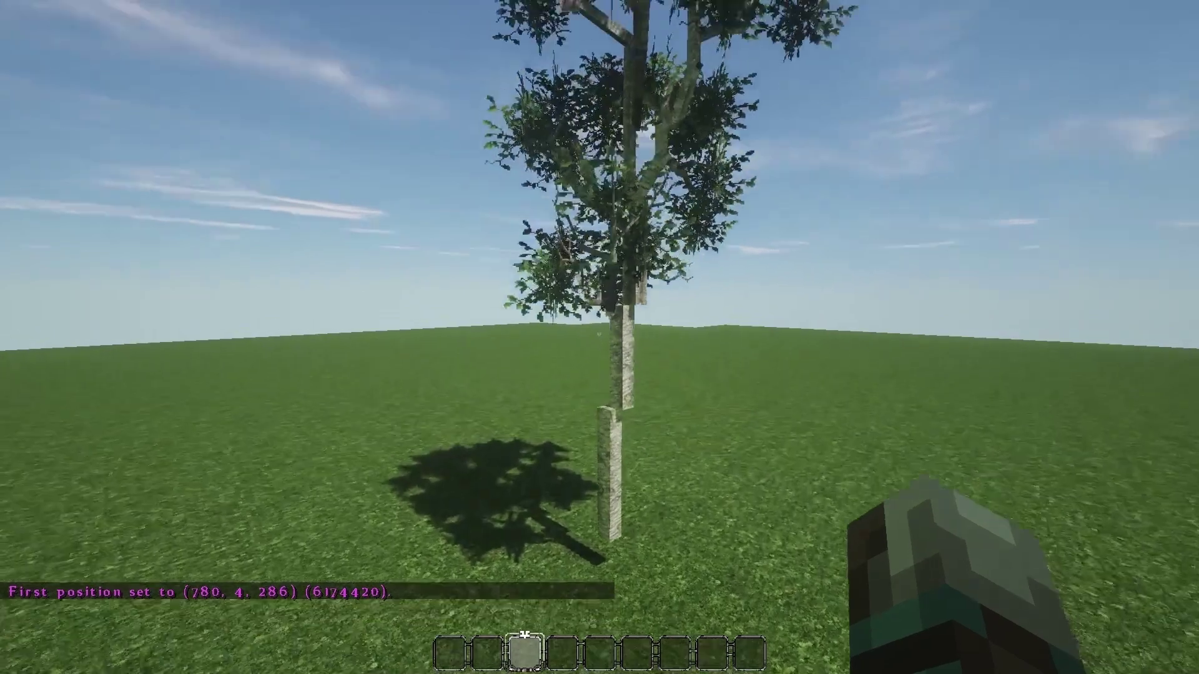
{"action": "key", "text": "s"}
{"action": "key", "text": "space"}
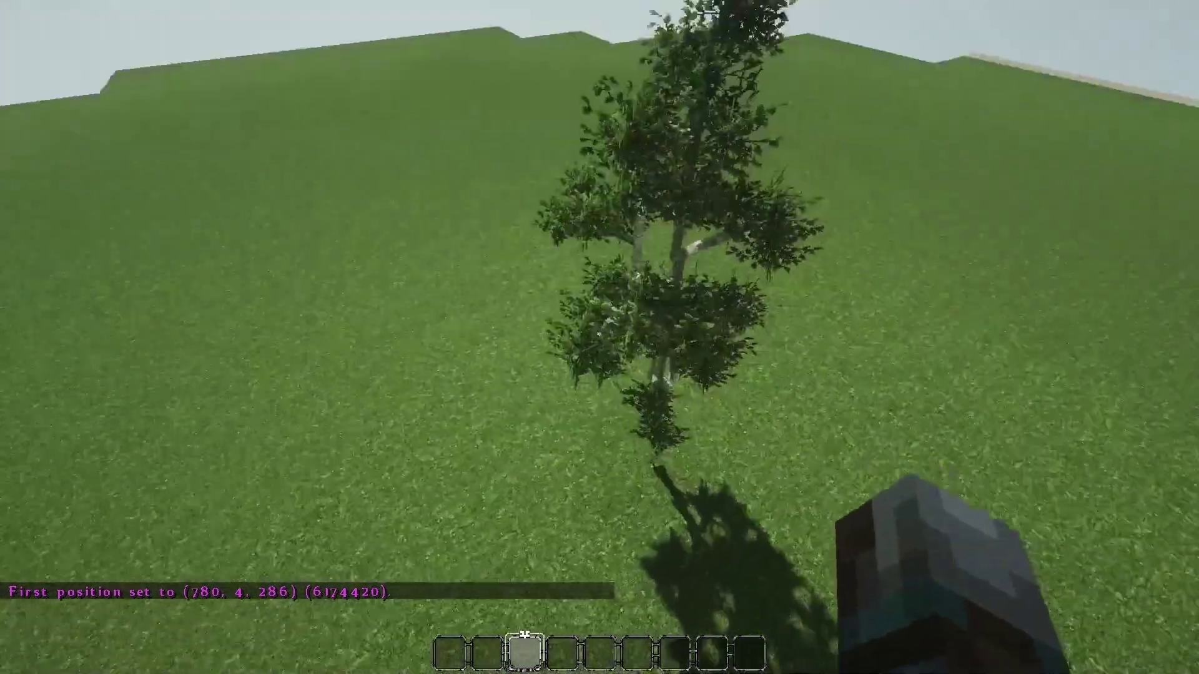
{"action": "key", "text": "t"}
{"action": "key", "text": "Up"}
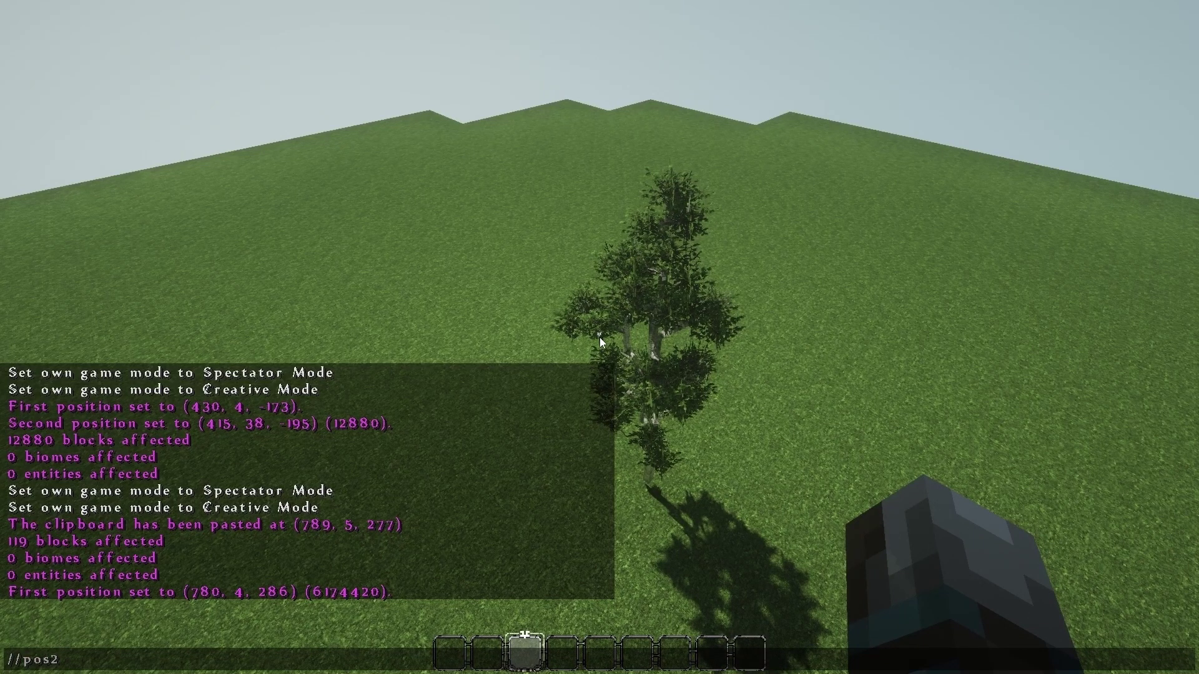
{"action": "key", "text": "Return"}
Step: Return to the base of the trunk and copy the selected tree from there with //copy
{"action": "key", "text": "w"}
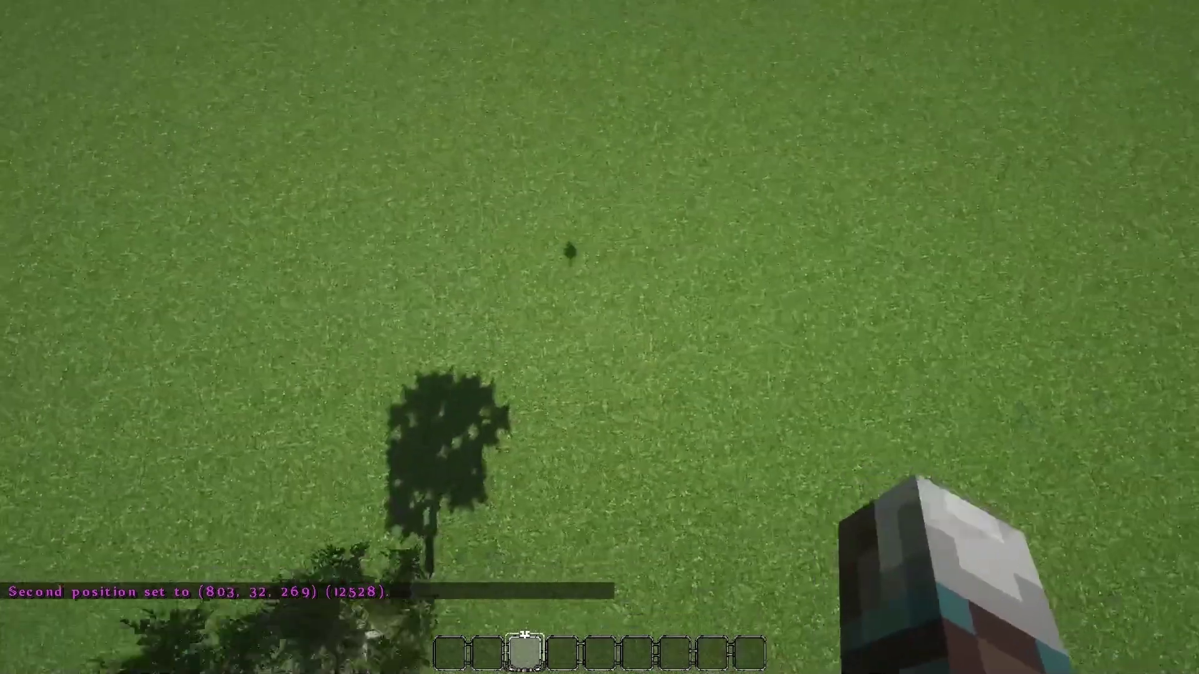
{"action": "key", "text": "s"}
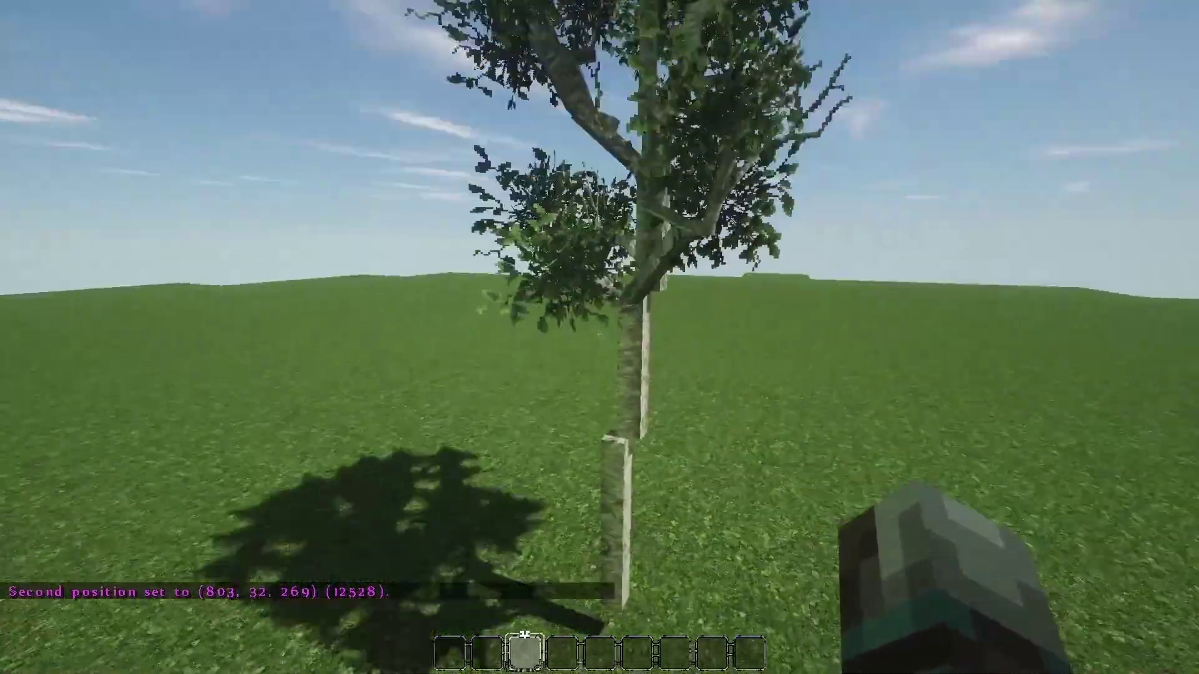
{"action": "key", "text": "shift"}
{"action": "key", "text": "w"}
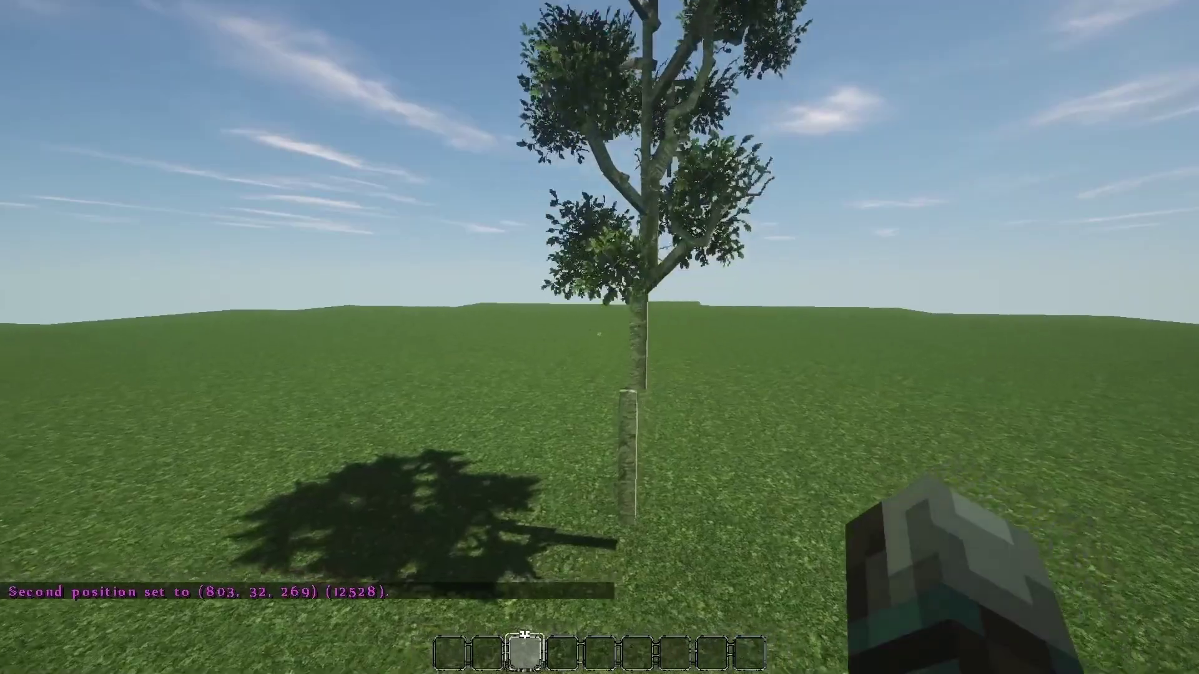
{"action": "key", "text": "space"}
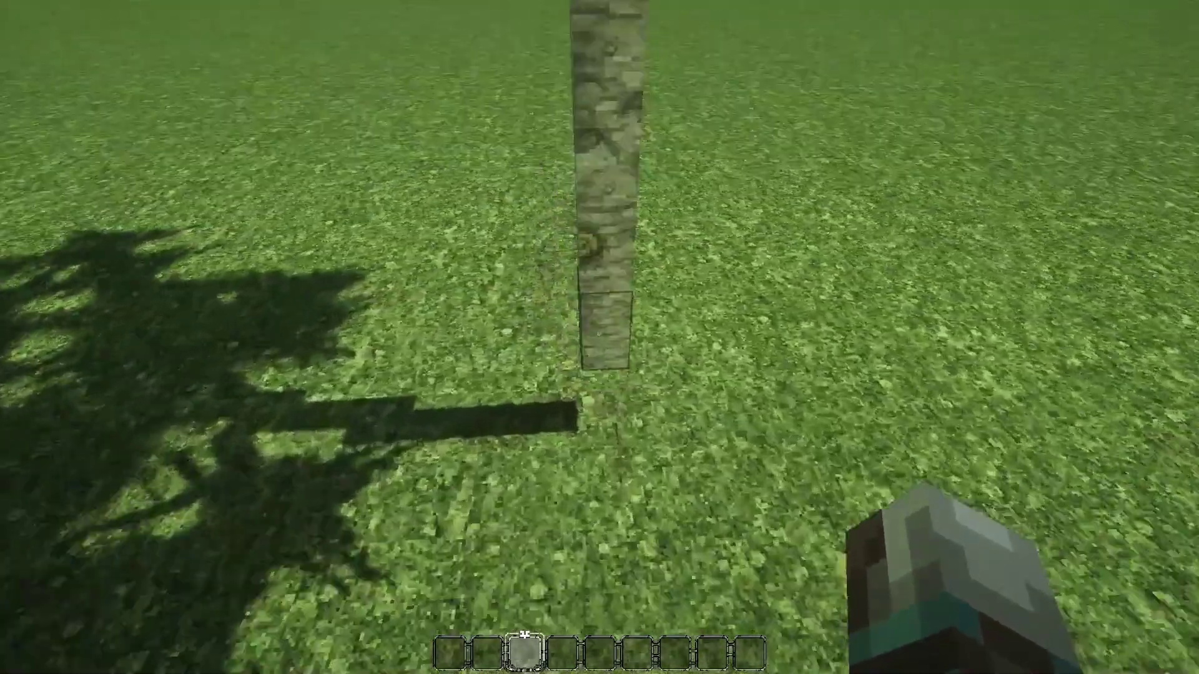
{"action": "key", "text": "w"}
{"action": "key", "text": "slash"}
{"action": "type", "text": "/br"}
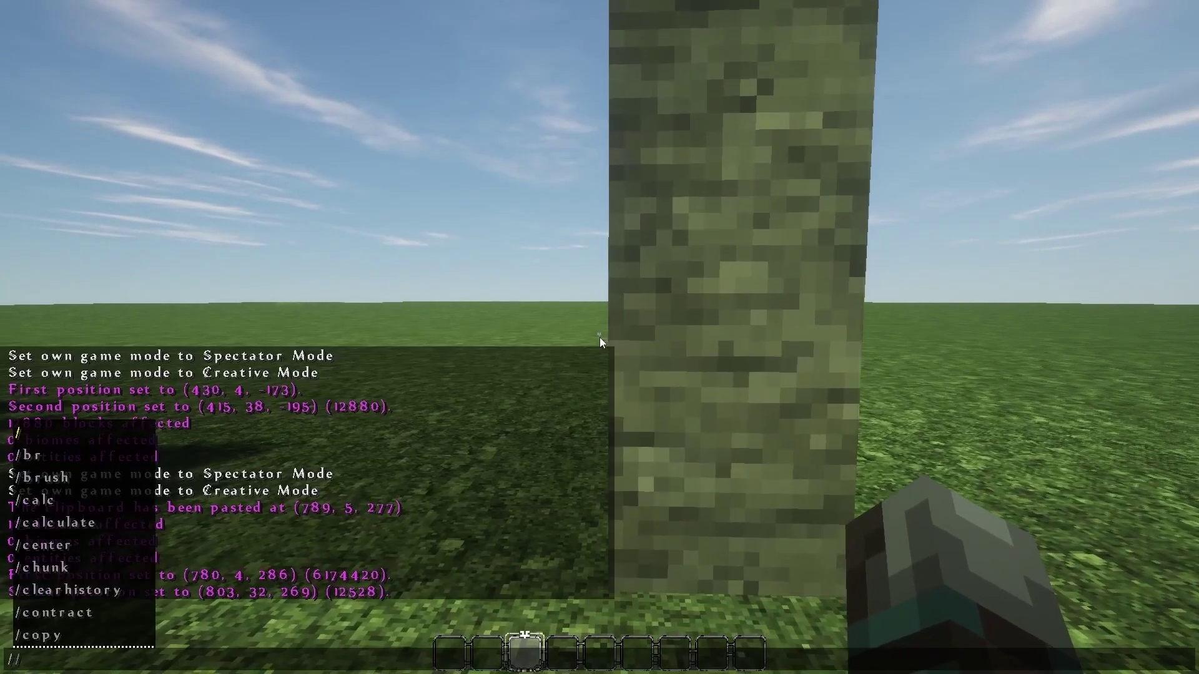
{"action": "key", "text": "BackSpace"}
{"action": "key", "text": "BackSpace"}
{"action": "type", "text": "copy"}
{"action": "key", "text": "Return"}
Step: Save the copied tree as a schematic named SBt with //schem save
{"action": "key", "text": "slash"}
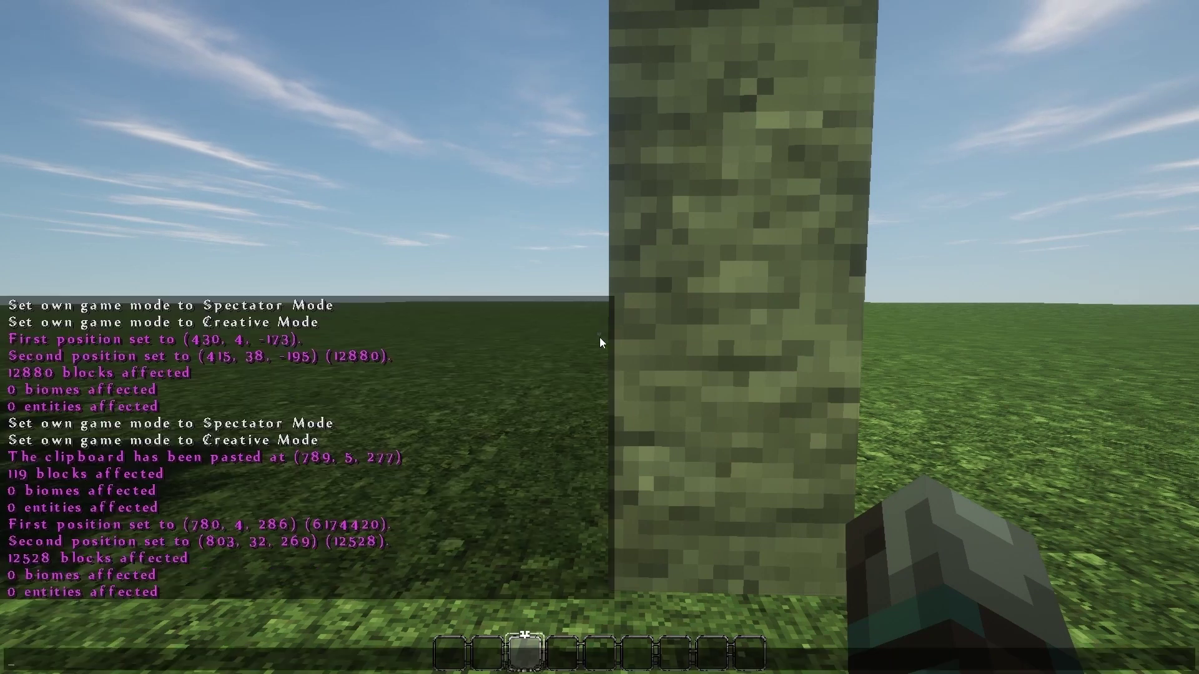
{"action": "type", "text": "/br"}
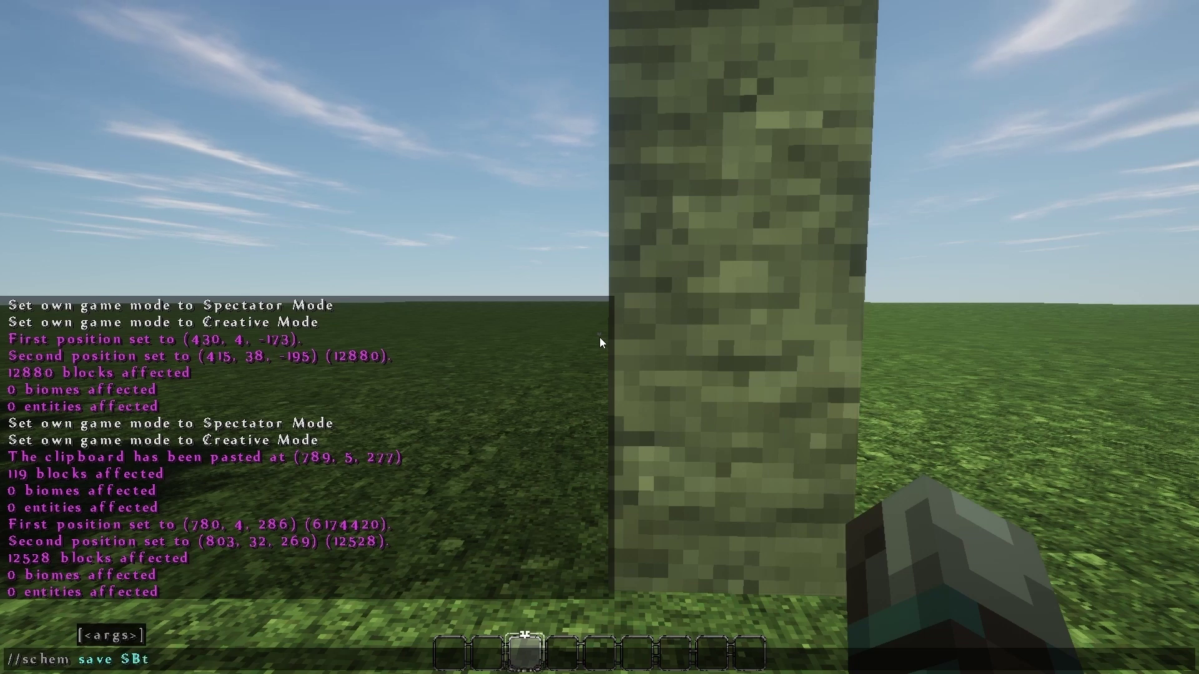
{"action": "key", "text": "Return"}
Step: Inspect the whole tree from a distance and from different heights
{"action": "key", "text": "s"}
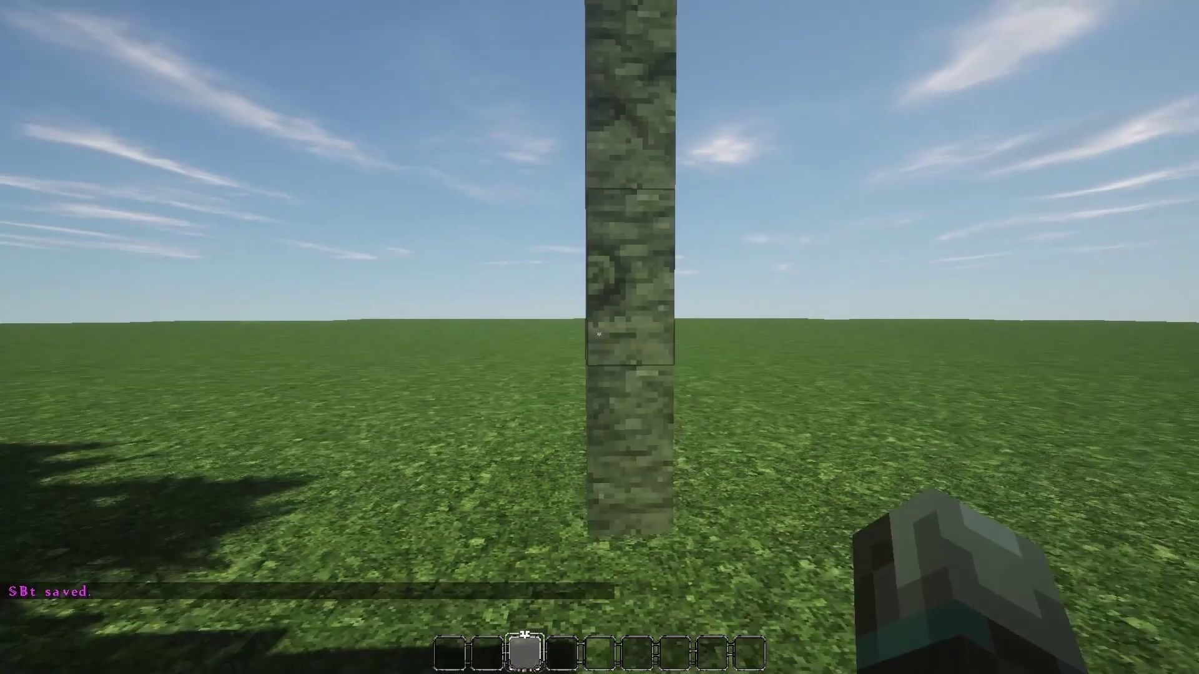
{"action": "key", "text": "s"}
{"action": "key", "text": "shift"}
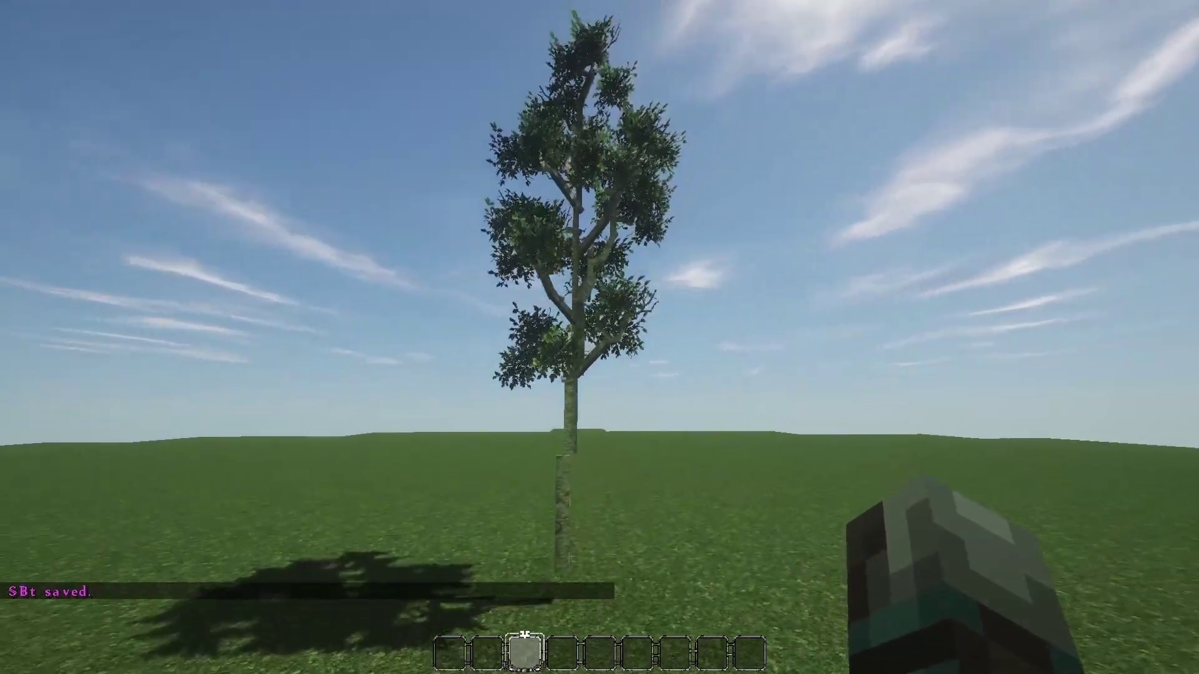
{"action": "key", "text": "space"}
{"action": "key", "text": "s"}
{"action": "key", "text": "a"}
{"action": "key", "text": "space"}
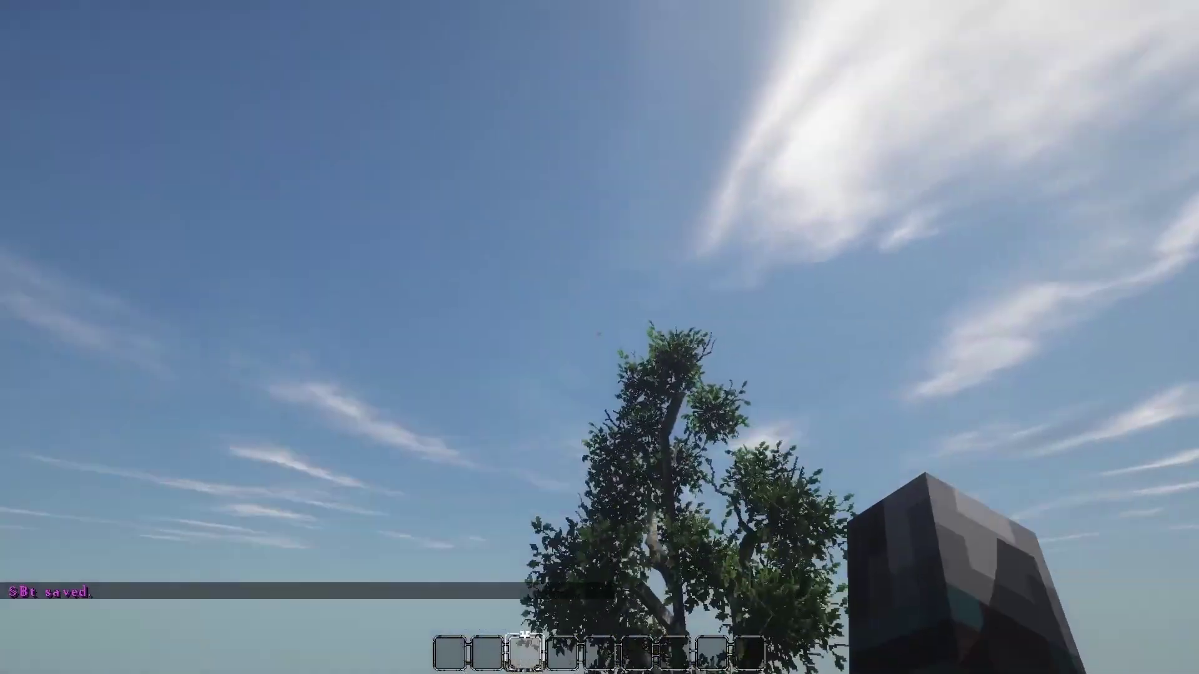
{"action": "key", "text": "w"}
{"action": "key", "text": "shift"}
{"action": "key", "text": "d"}
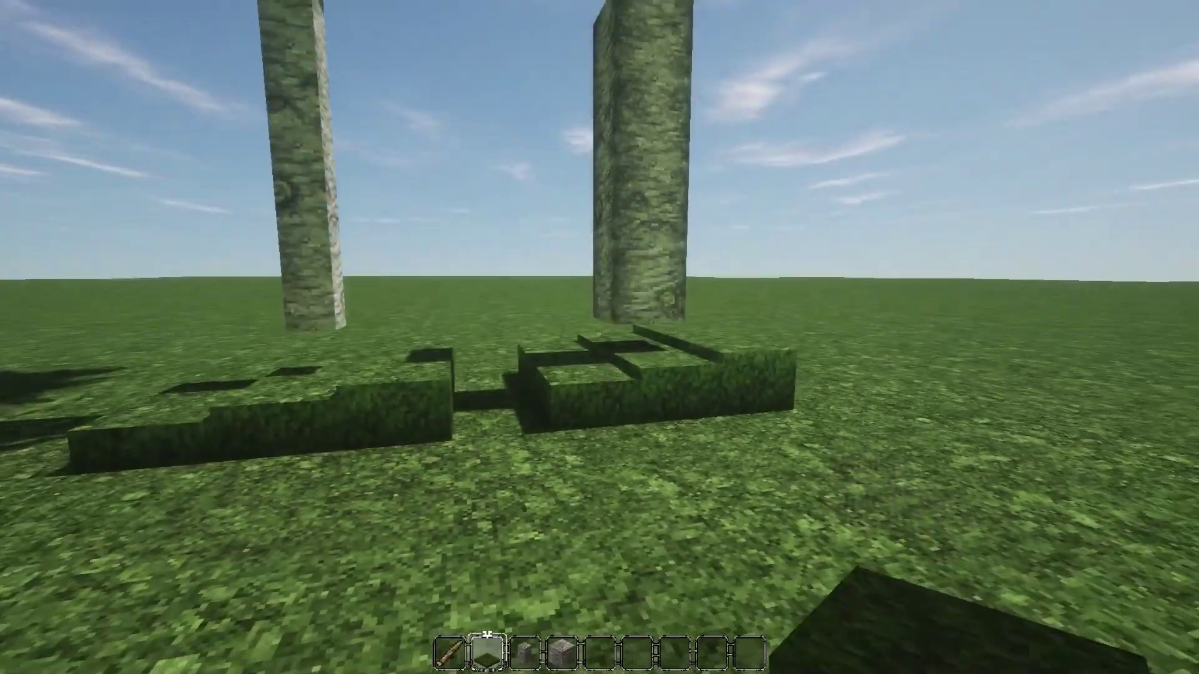
Step: Examine how the bases of the thin and thick trunks meet the stepped grass layers around them
{"action": "key", "text": "w"}
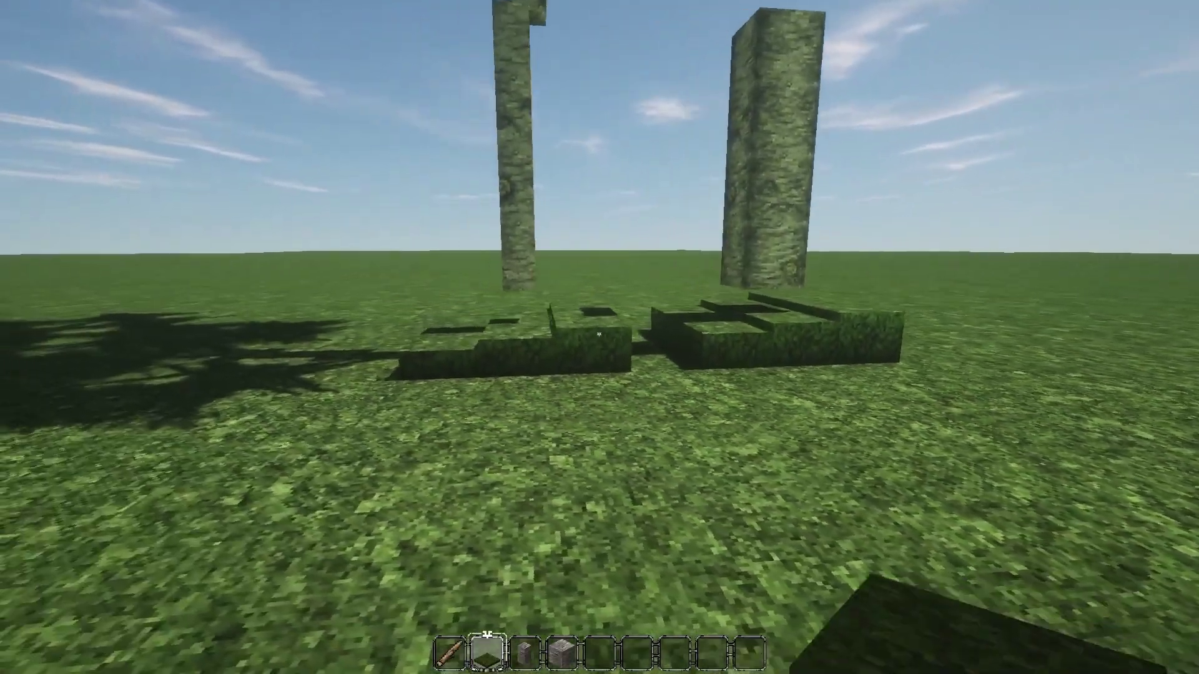
{"action": "key", "text": "a"}
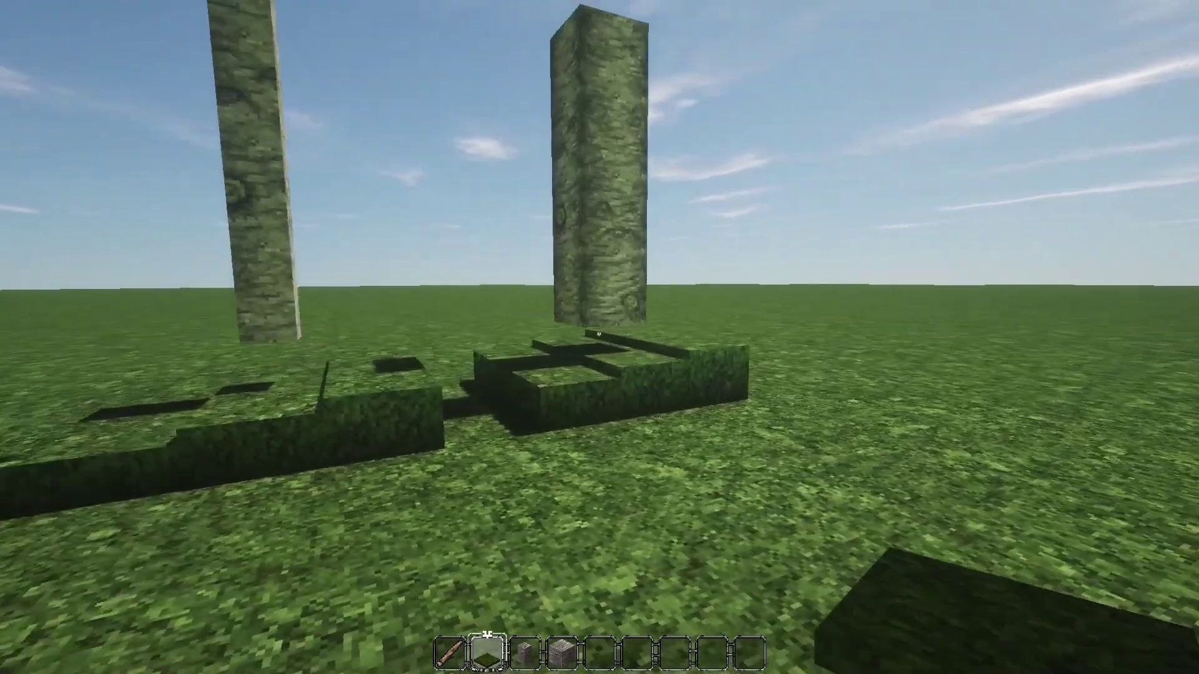
{"action": "key", "text": "d"}
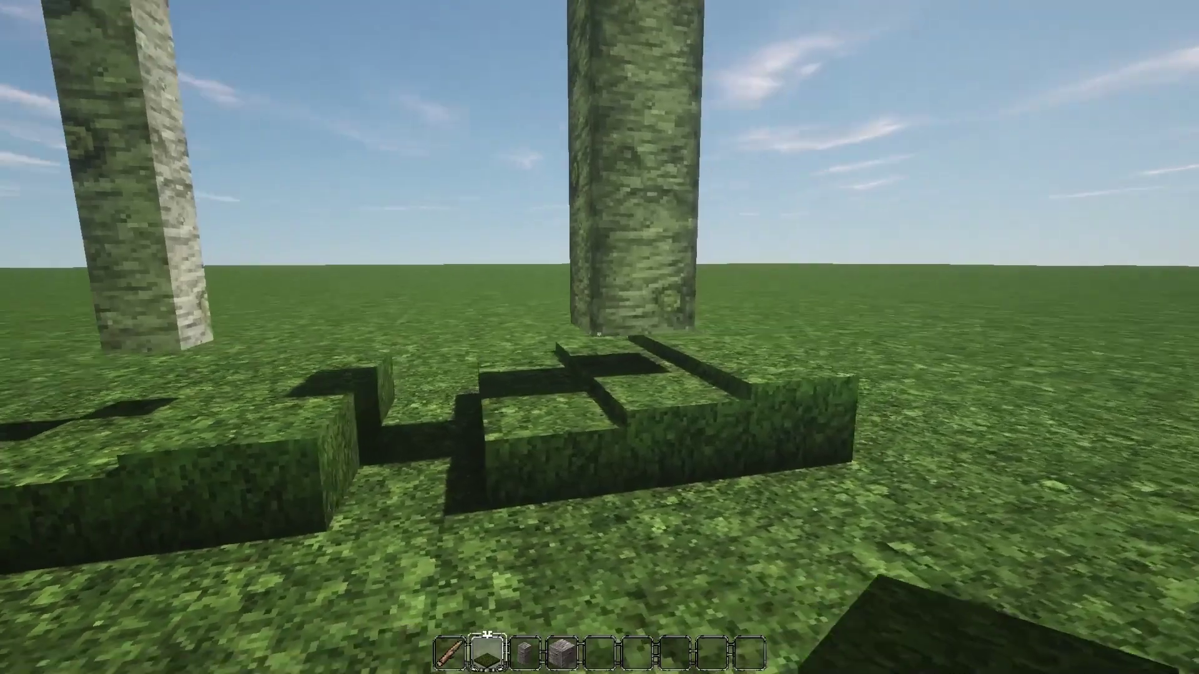
{"action": "key", "text": "a"}
{"action": "key", "text": "w"}
{"action": "key", "text": "d"}
{"action": "key", "text": "s"}
{"action": "key", "text": "space"}
{"action": "key", "text": "s"}
{"action": "key", "text": "a"}
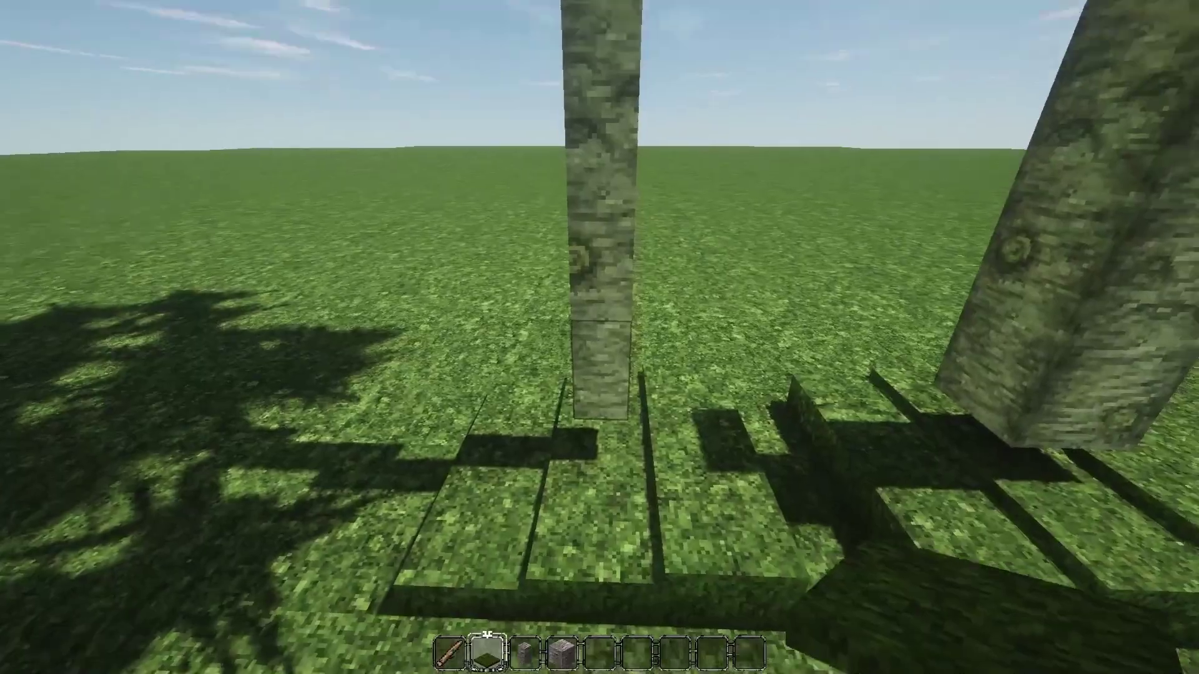
{"action": "key", "text": "s"}
{"action": "key", "text": "a"}
{"action": "key", "text": "w"}
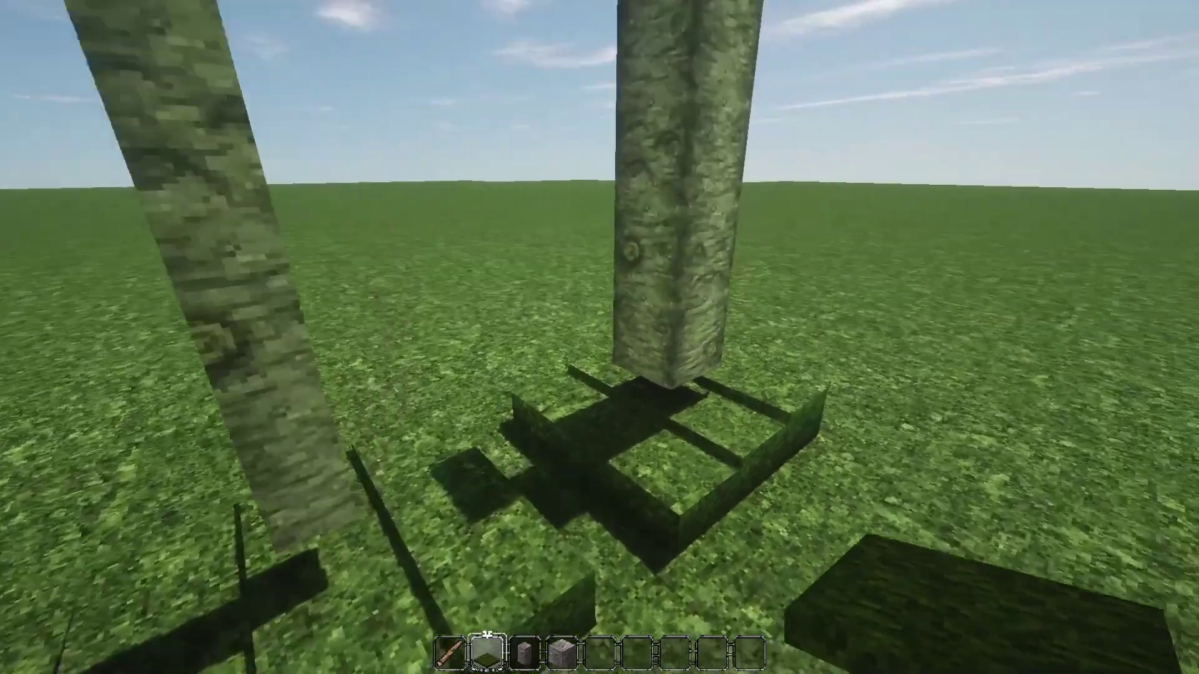
{"action": "key", "text": "w"}
{"action": "key", "text": "space"}
{"action": "key", "text": "s"}
{"action": "key", "text": "a"}
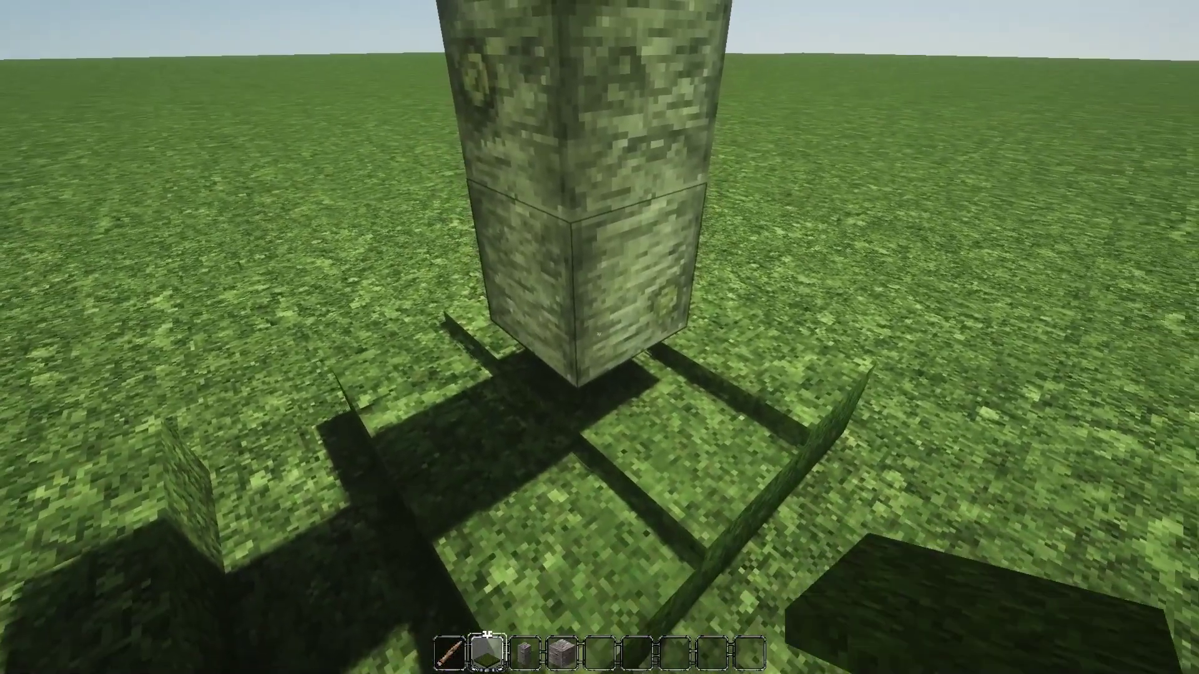
Step: Place a full log block beneath the thick trunk to extend it towards the ground
{"action": "key", "text": "4"}
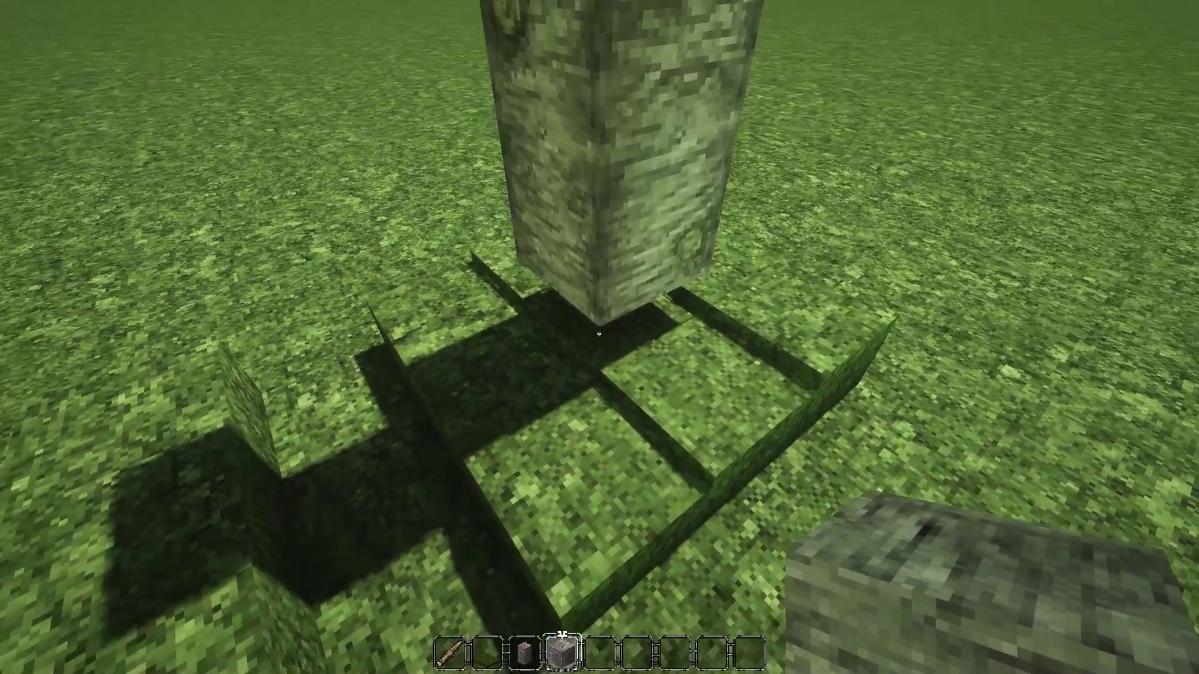
{"action": "right_click", "coordinate": [599, 334]}
{"action": "key", "text": "shift"}
{"action": "key", "text": "a"}
{"action": "key", "text": "c"}
{"action": "key", "text": "space"}
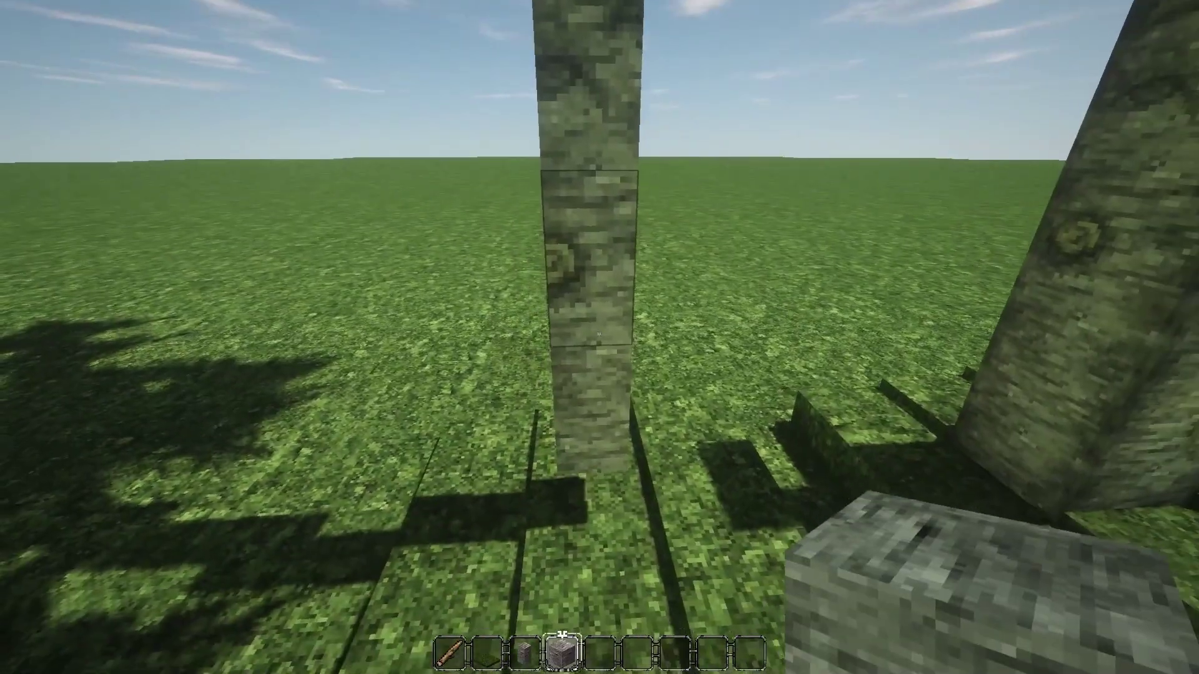
Step: Remove the grass layer beneath the thin trunk and place a thin log block there to extend the trunk
{"action": "scroll", "coordinate": [599, 334], "scroll_direction": "down", "scroll_amount": 1}
{"action": "key", "text": "d"}
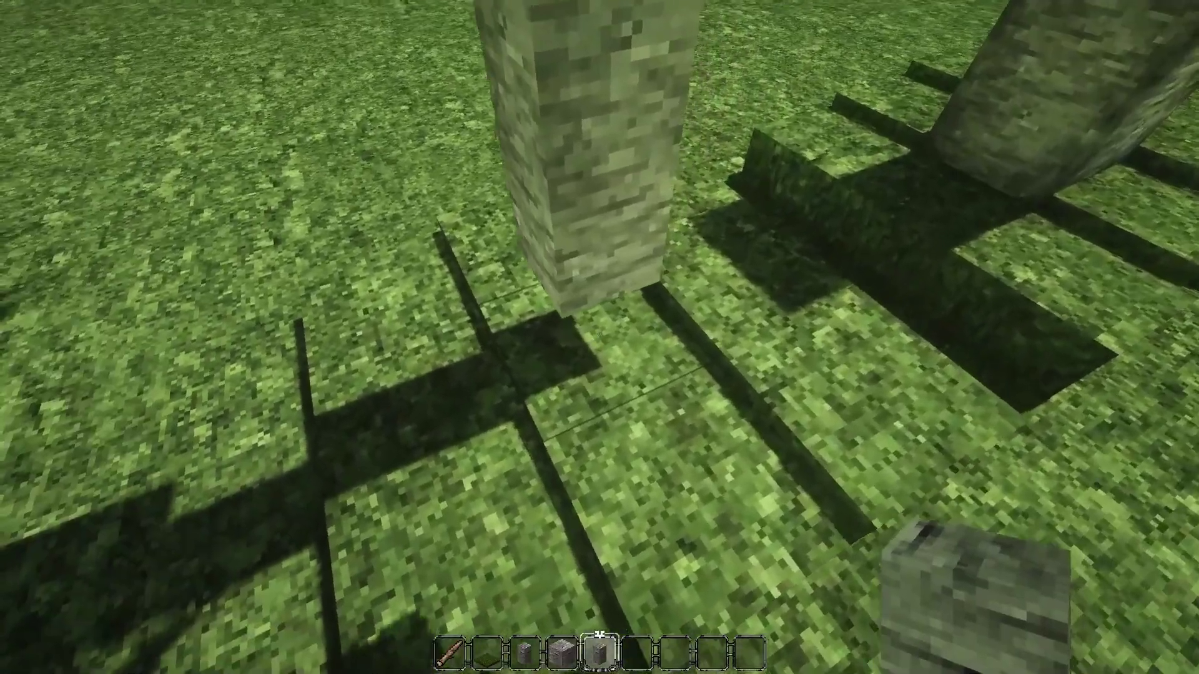
{"action": "left_click", "coordinate": [598, 334]}
{"action": "right_click", "coordinate": [598, 334]}
{"action": "key", "text": "w"}
{"action": "key", "text": "s"}
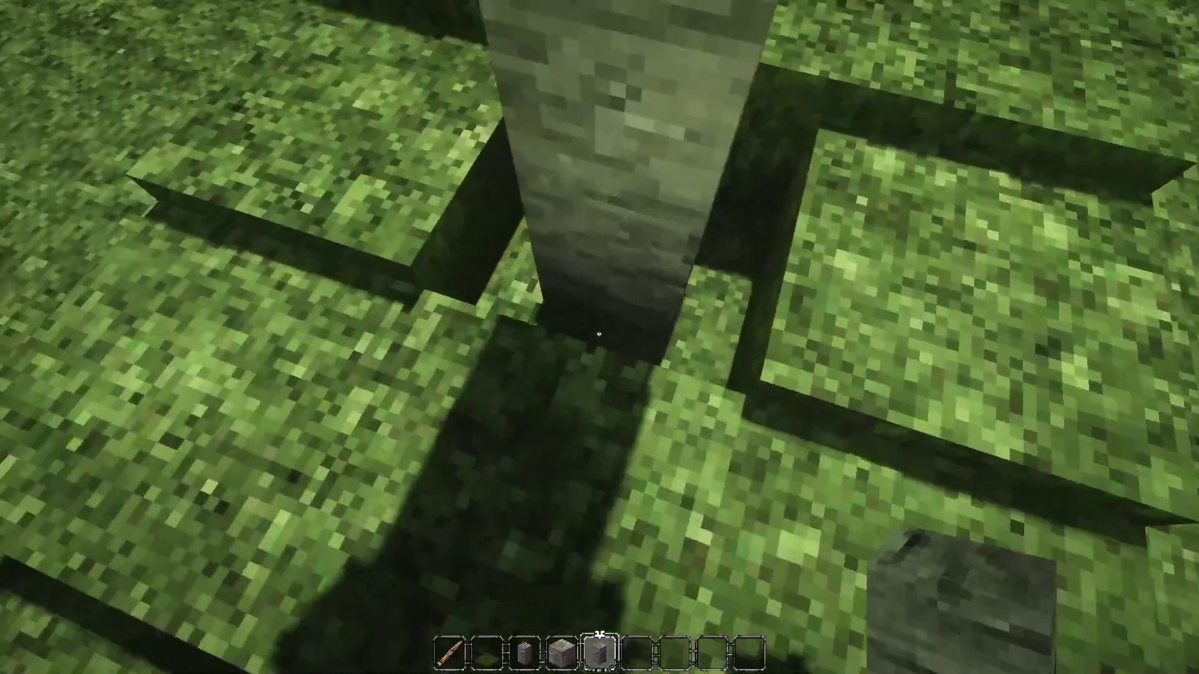
Step: Set the "down" property of the thin trunk's base block to true with the debug stick
{"action": "key", "text": "1"}
{"action": "key", "text": "d"}
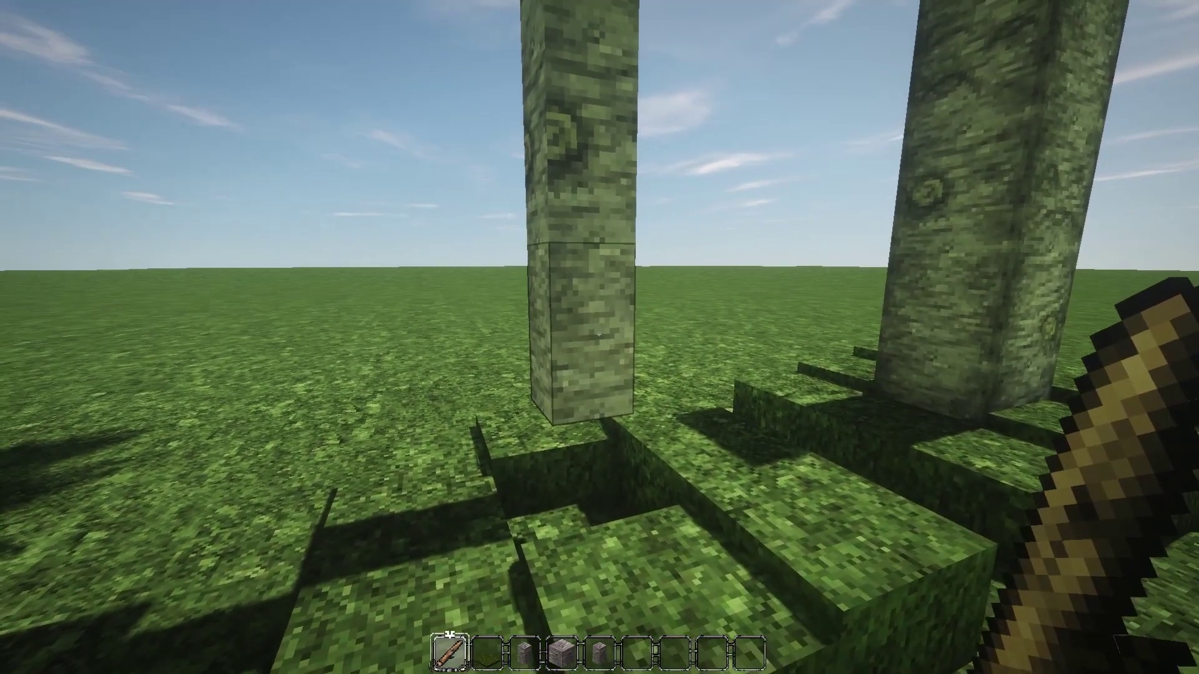
{"action": "key", "text": "a"}
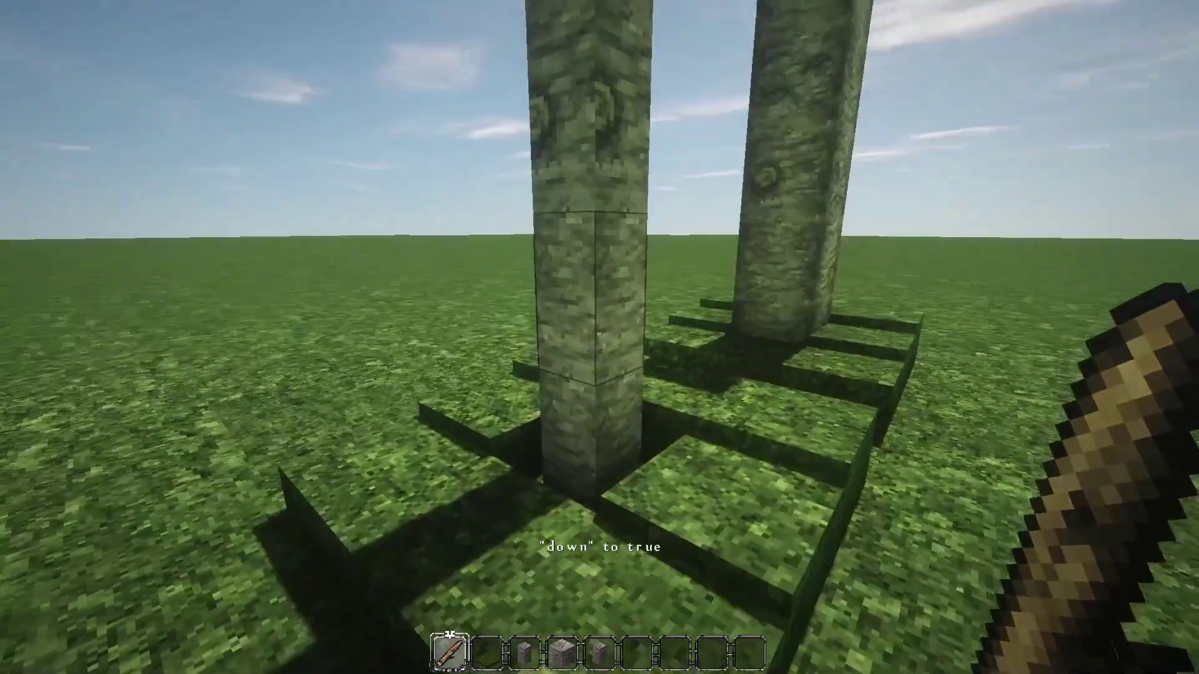
Step: Pick the neighbouring grass layer block and fill the hole around the thin trunk's base with it
{"action": "scroll", "coordinate": [599, 335], "scroll_direction": "down", "scroll_amount": 1}
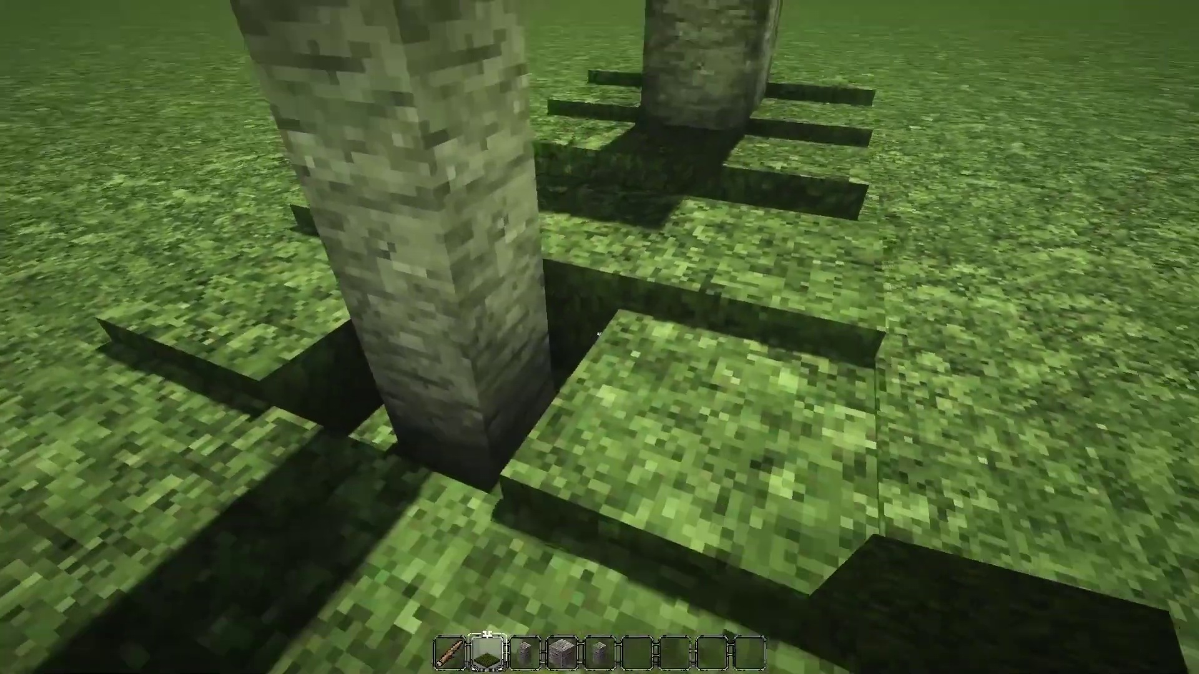
{"action": "middle_click", "coordinate": [599, 334]}
{"action": "right_click", "coordinate": [599, 334]}
{"action": "key", "text": "s"}
{"action": "key", "text": "w"}
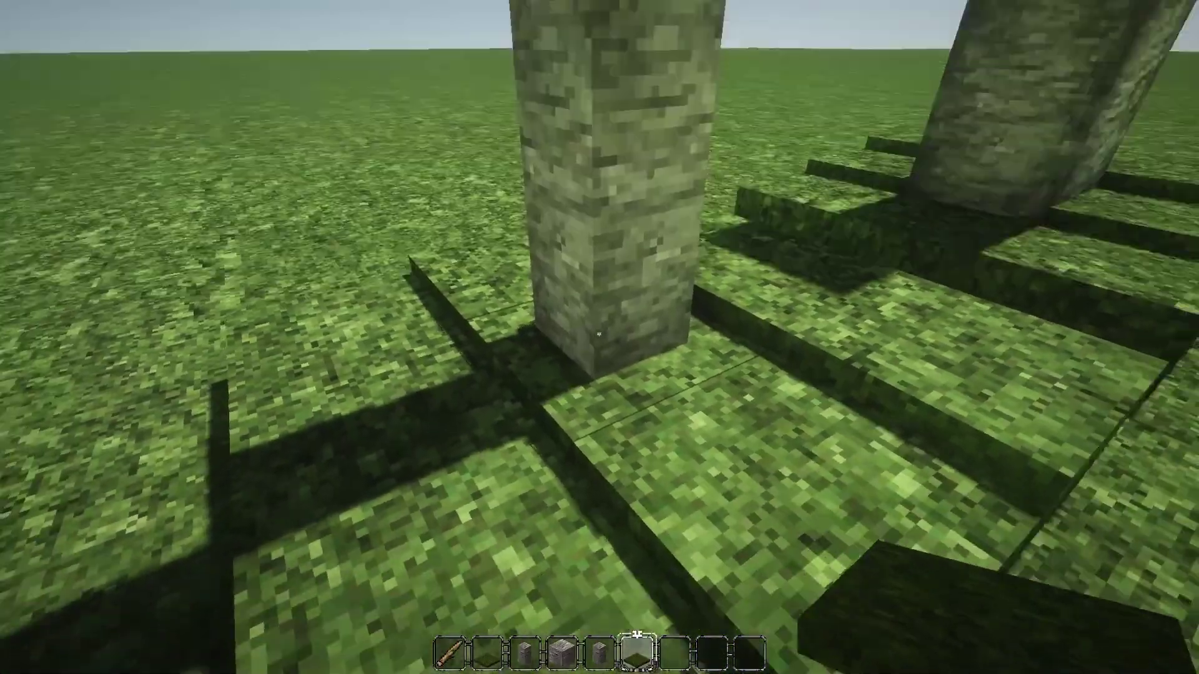
Step: Remove the grass layers surrounding the base of the thin trunk
{"action": "key", "text": "s"}
{"action": "key", "text": "w"}
{"action": "key", "text": "a"}
{"action": "key", "text": "s"}
{"action": "left_click", "coordinate": [599, 334]}
{"action": "key", "text": "w"}
{"action": "left_click", "coordinate": [598, 334]}
{"action": "left_click", "coordinate": [599, 334]}
{"action": "left_click", "coordinate": [599, 334]}
{"action": "key", "text": "w"}
{"action": "left_click", "coordinate": [599, 334]}
{"action": "key", "text": "s"}
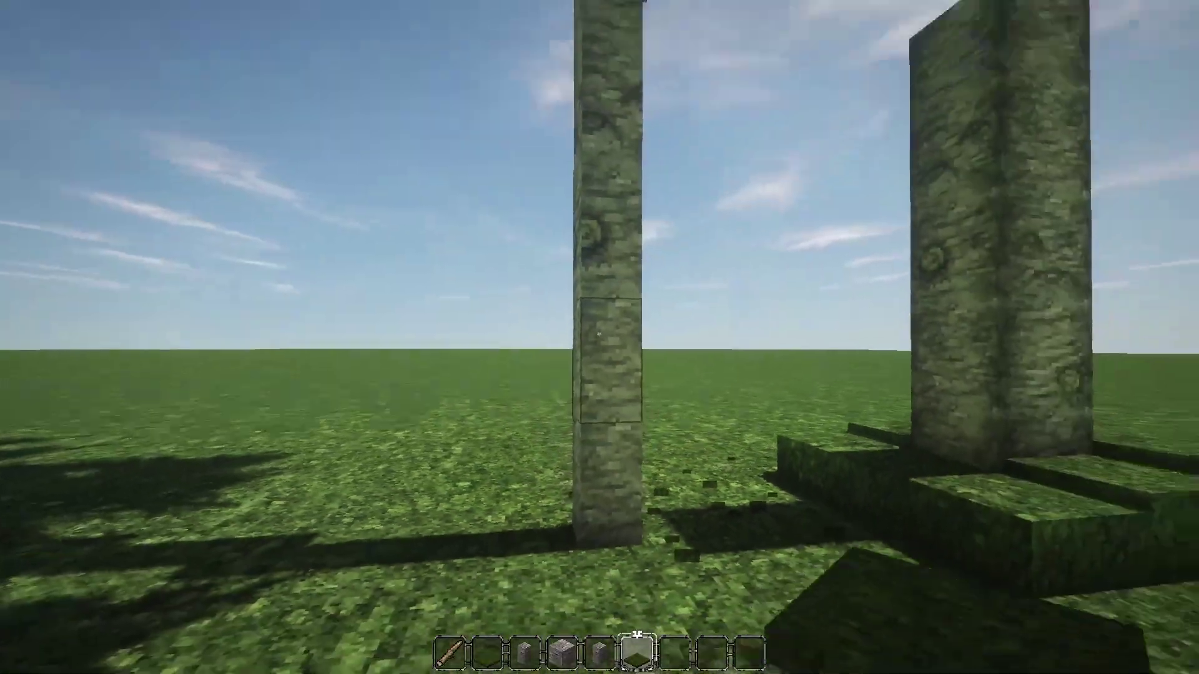
{"action": "key", "text": "w"}
{"action": "key", "text": "s"}
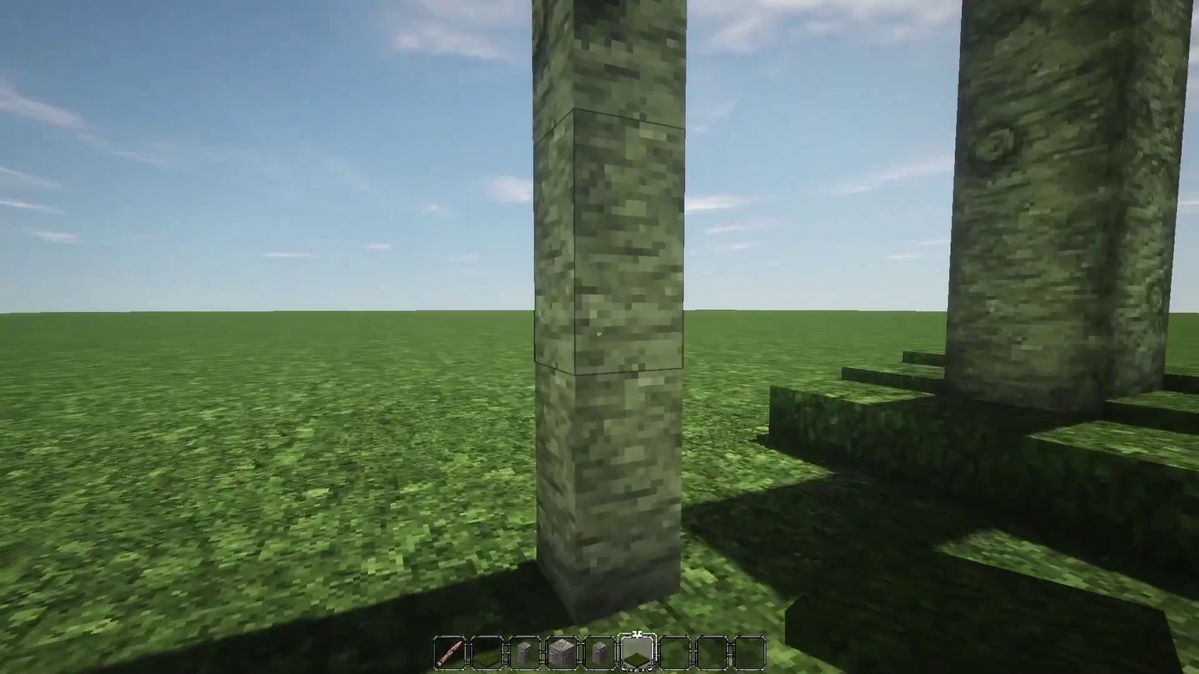
Step: Add the Beech Log Vertical Quarter from the block palette to an empty hotbar slot and hold it
{"action": "key", "text": "w"}
{"action": "key", "text": "s"}
{"action": "key", "text": "s"}
{"action": "key", "text": "w"}
{"action": "scroll", "coordinate": [599, 337], "scroll_direction": "up", "scroll_amount": 1}
{"action": "key", "text": "c"}
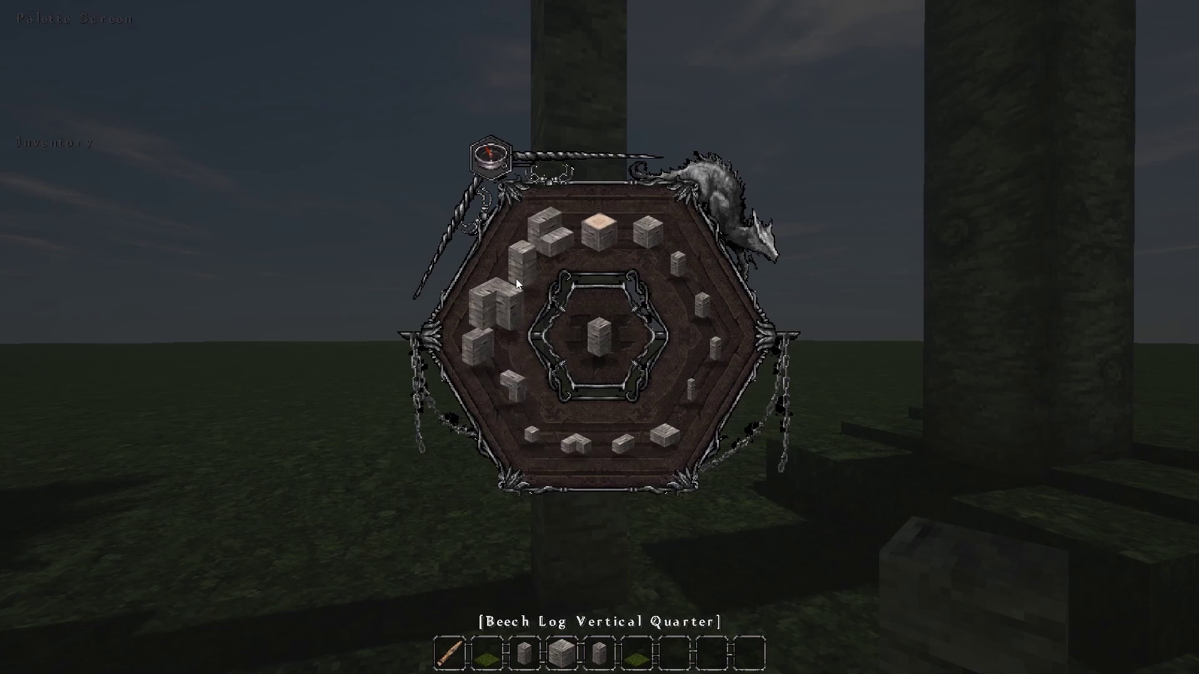
{"action": "left_click", "coordinate": [675, 653]}
{"action": "key", "text": "Escape"}
{"action": "scroll", "coordinate": [599, 337], "scroll_direction": "down", "scroll_amount": 4}
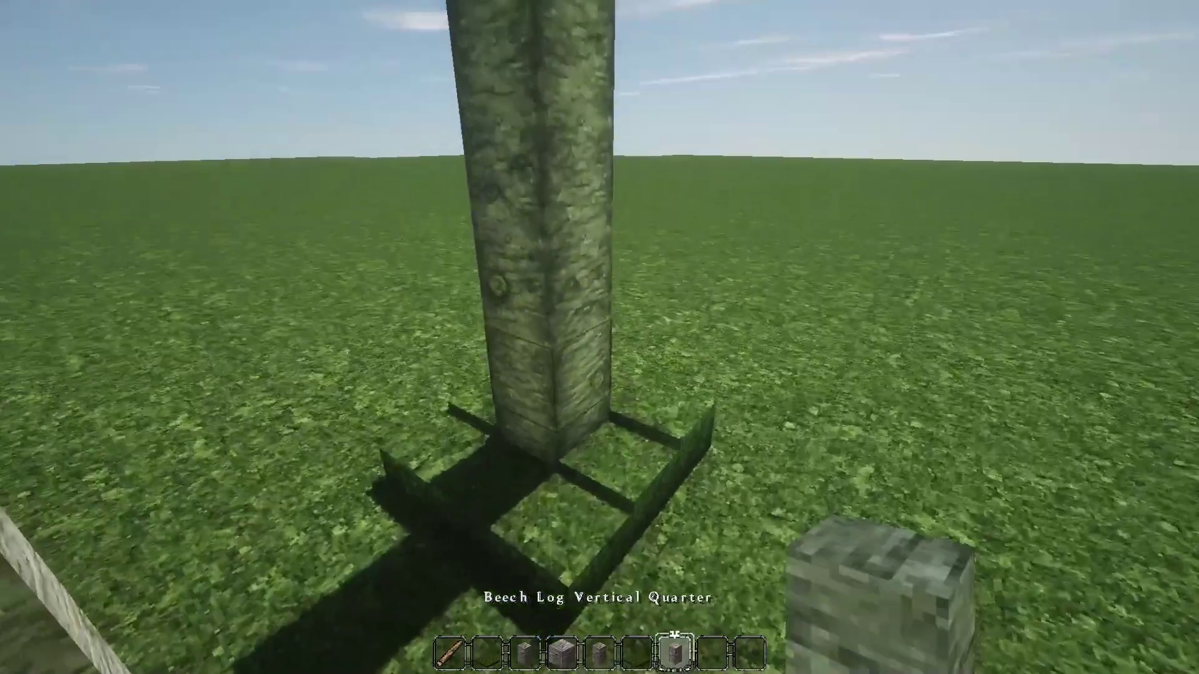
Step: Try placing a Beech Log Vertical Quarter on the grass beside the thick trunk and remove it
{"action": "key", "text": "w"}
{"action": "right_click", "coordinate": [600, 337]}
{"action": "right_click", "coordinate": [599, 337]}
{"action": "key", "text": "shift"}
{"action": "scroll", "coordinate": [600, 337], "scroll_direction": "up", "scroll_amount": 5}
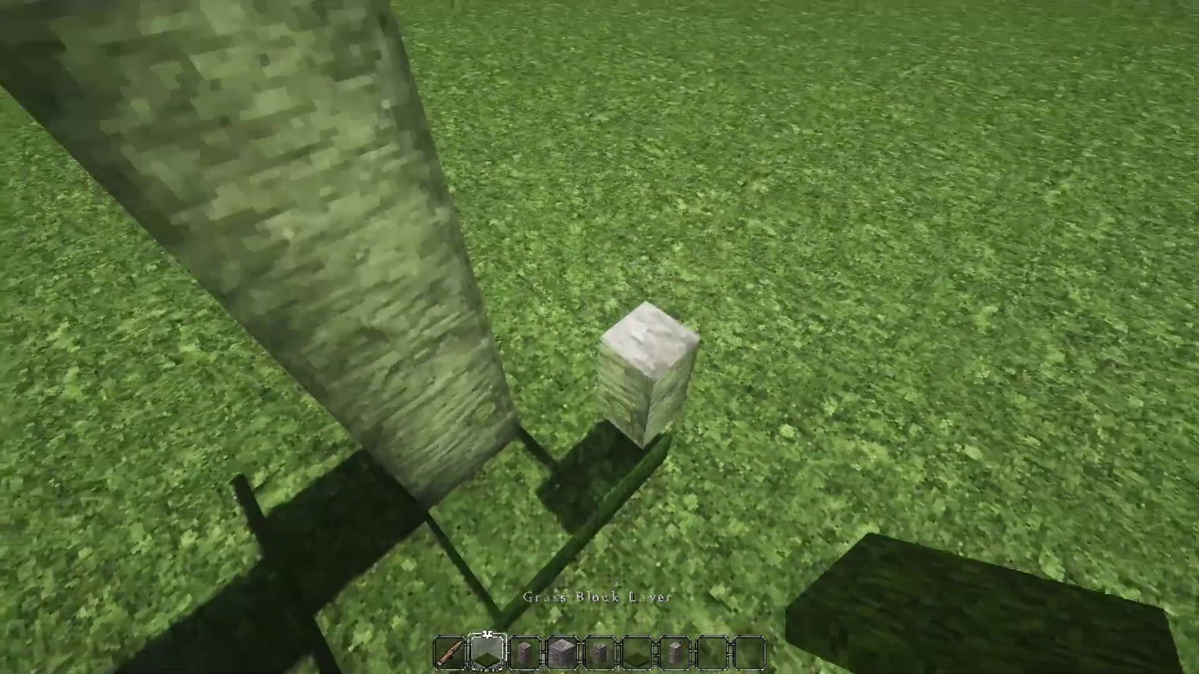
{"action": "left_click", "coordinate": [599, 337]}
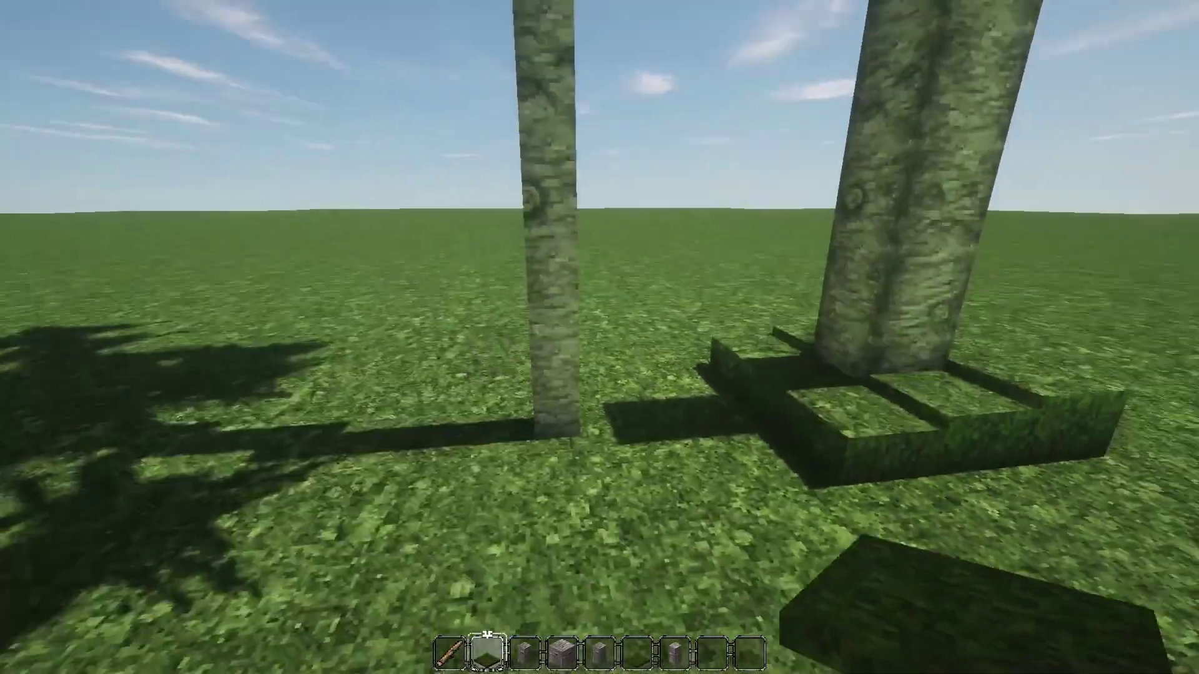
Step: Place a single thin log block on the grass beside the thin trunk, removing the extra block stacked on it
{"action": "key", "text": "shift"}
{"action": "key", "text": "w"}
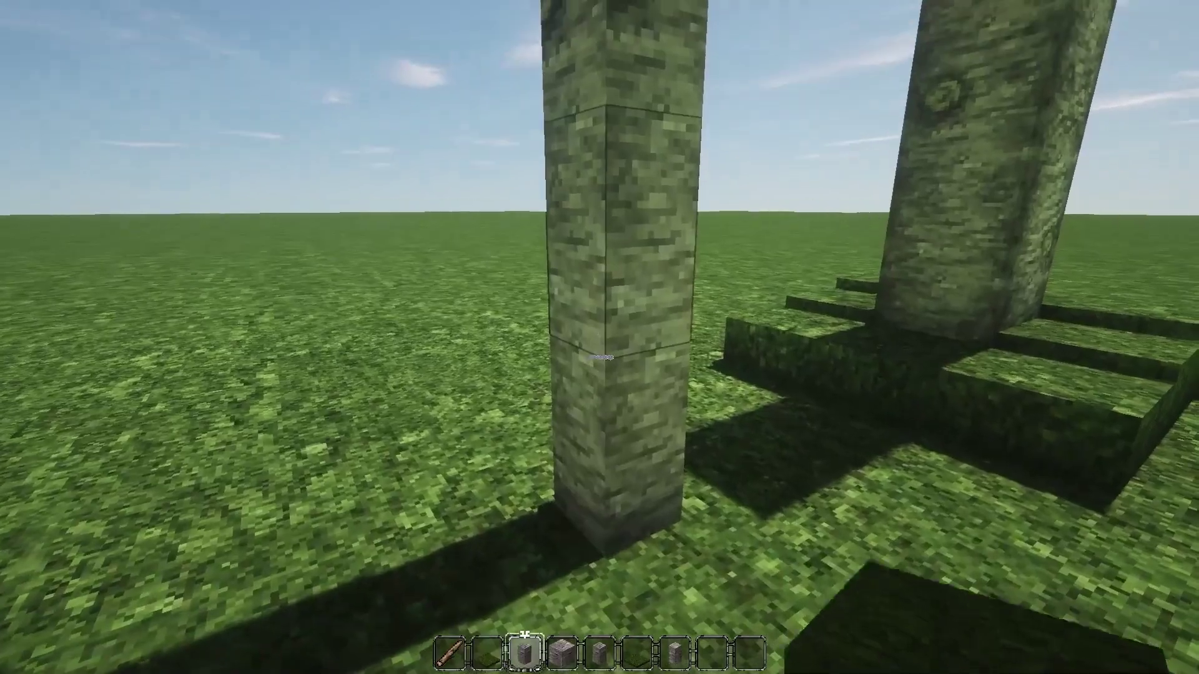
{"action": "scroll", "coordinate": [599, 337], "scroll_direction": "down", "scroll_amount": 1}
{"action": "key", "text": "c"}
{"action": "key", "text": "Escape"}
{"action": "right_click", "coordinate": [599, 337]}
{"action": "right_click", "coordinate": [599, 337]}
{"action": "key", "text": "w"}
{"action": "key", "text": "shift"}
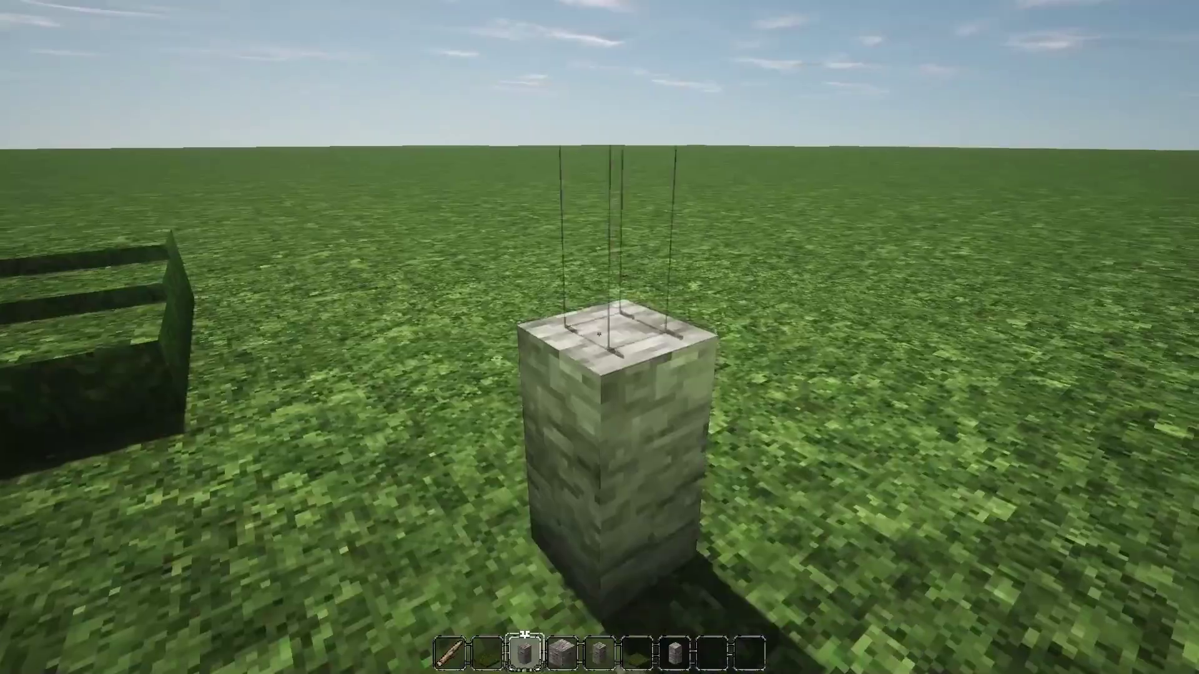
{"action": "left_click", "coordinate": [599, 337]}
Step: Try placing large log blocks beside the existing trunks and remove them
{"action": "scroll", "coordinate": [599, 337], "scroll_direction": "down", "scroll_amount": 1}
{"action": "right_click", "coordinate": [599, 337]}
{"action": "right_click", "coordinate": [599, 334]}
{"action": "right_click", "coordinate": [599, 334]}
{"action": "key", "text": "shift"}
{"action": "left_click", "coordinate": [599, 334]}
{"action": "left_click", "coordinate": [599, 334]}
{"action": "key", "text": "space"}
{"action": "key", "text": "d"}
{"action": "key", "text": "shift"}
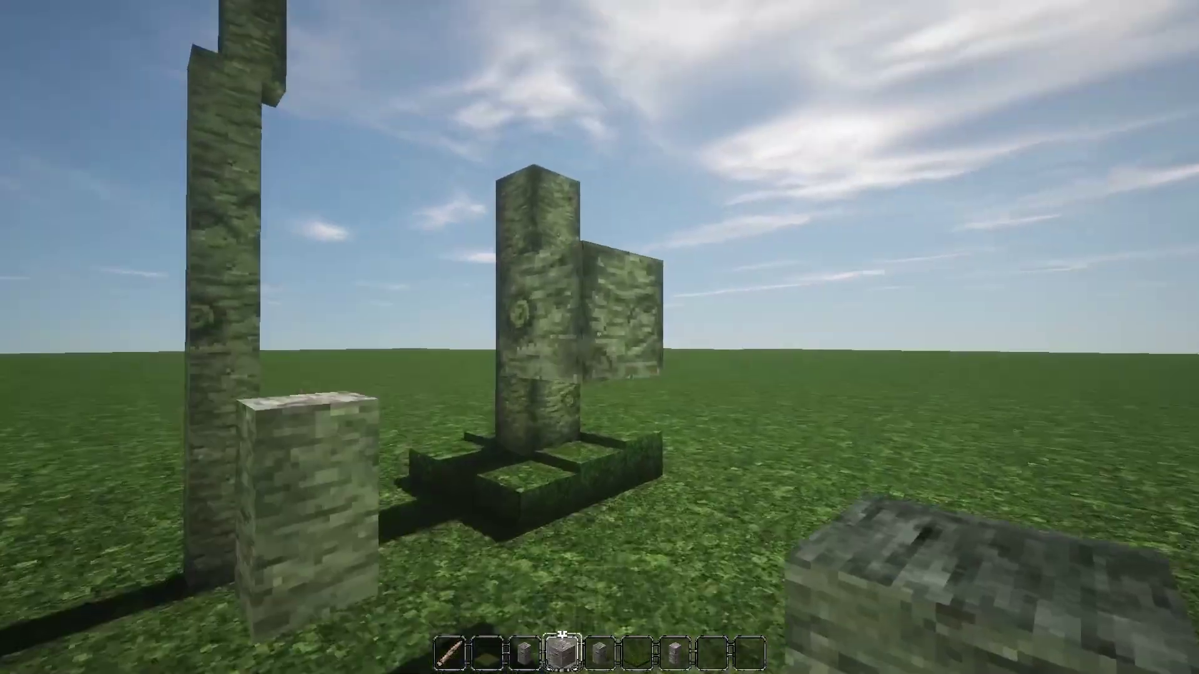
{"action": "key", "text": "space"}
{"action": "left_click", "coordinate": [599, 337]}
Step: Build a short wall of large log blocks on the open grass near the thin and thick trunks
{"action": "right_click", "coordinate": [599, 337]}
{"action": "right_click", "coordinate": [599, 337]}
{"action": "right_click", "coordinate": [599, 337]}
{"action": "right_click", "coordinate": [599, 334]}
{"action": "right_click", "coordinate": [598, 334]}
{"action": "right_click", "coordinate": [599, 334]}
{"action": "right_click", "coordinate": [599, 334]}
{"action": "right_click", "coordinate": [599, 334]}
{"action": "right_click", "coordinate": [599, 334]}
{"action": "right_click", "coordinate": [598, 334]}
{"action": "right_click", "coordinate": [598, 334]}
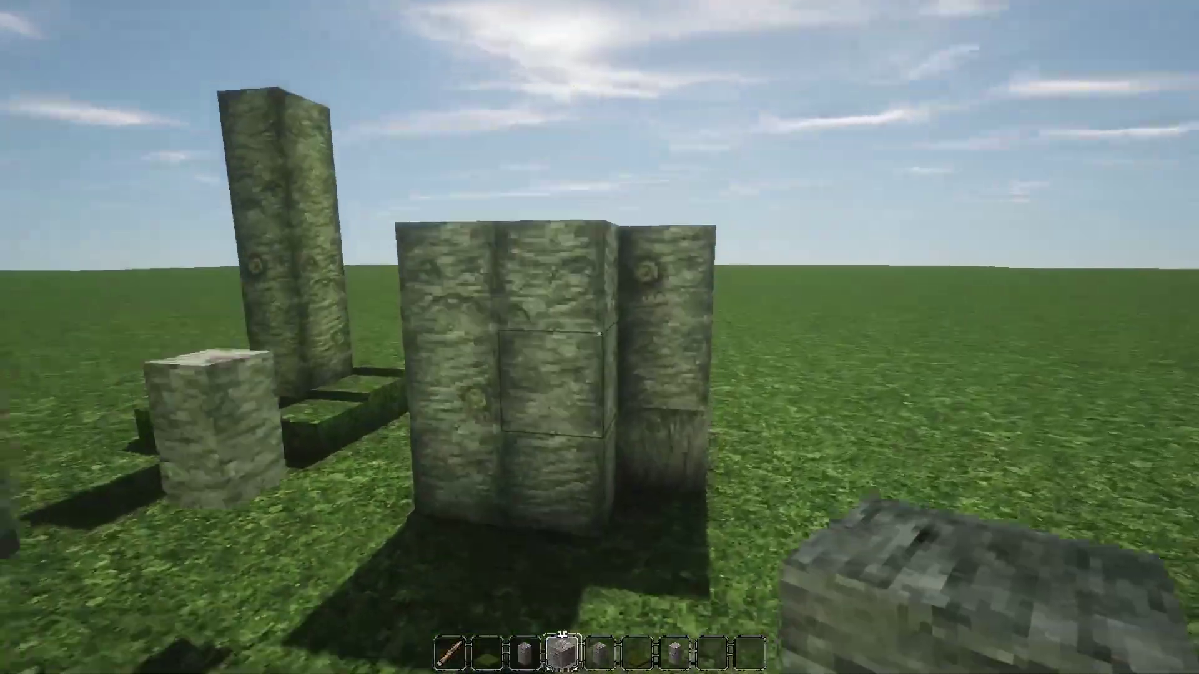
Step: Examine the test log blocks and the grounded trunk bases from several sides with an empty hand
{"action": "key", "text": "c"}
{"action": "key", "text": "Escape"}
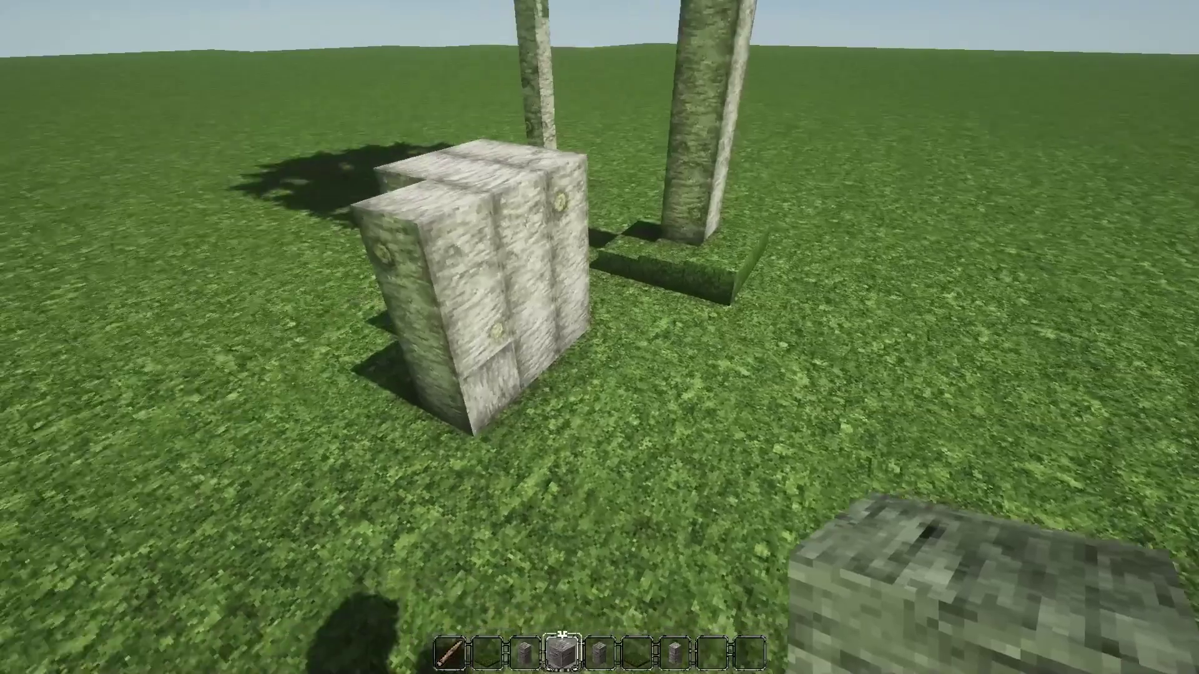
{"action": "key", "text": "w"}
{"action": "key", "text": "shift"}
{"action": "key", "text": "8"}
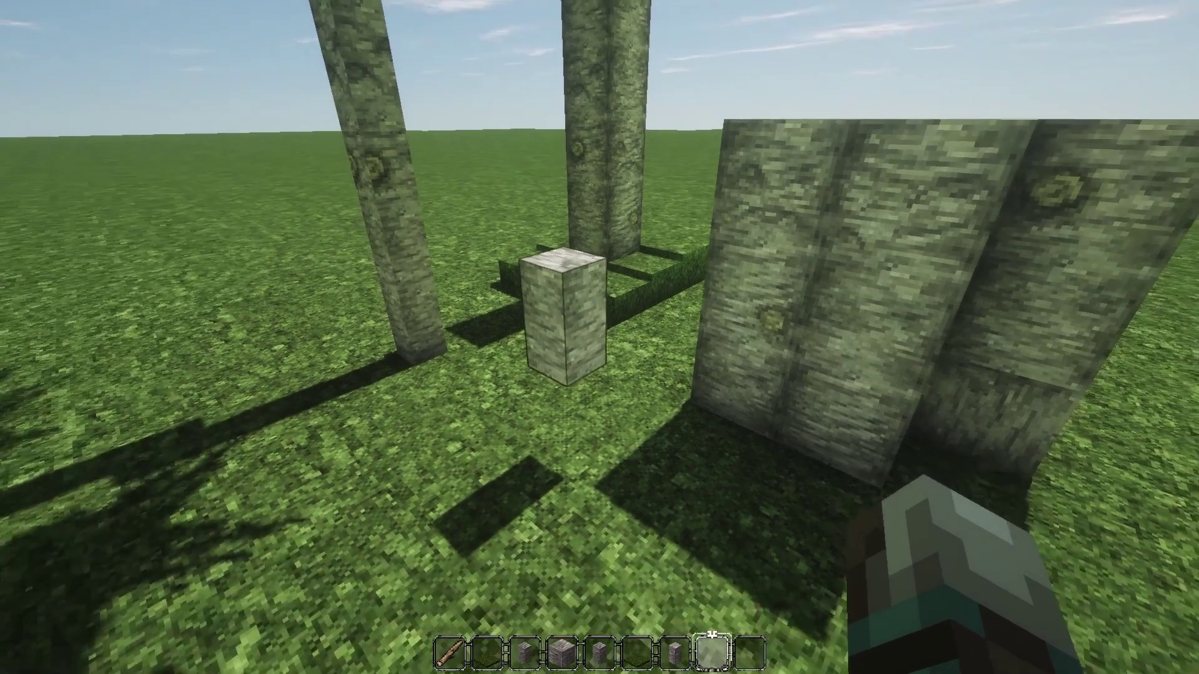
{"action": "key", "text": "s"}
{"action": "key", "text": "a"}
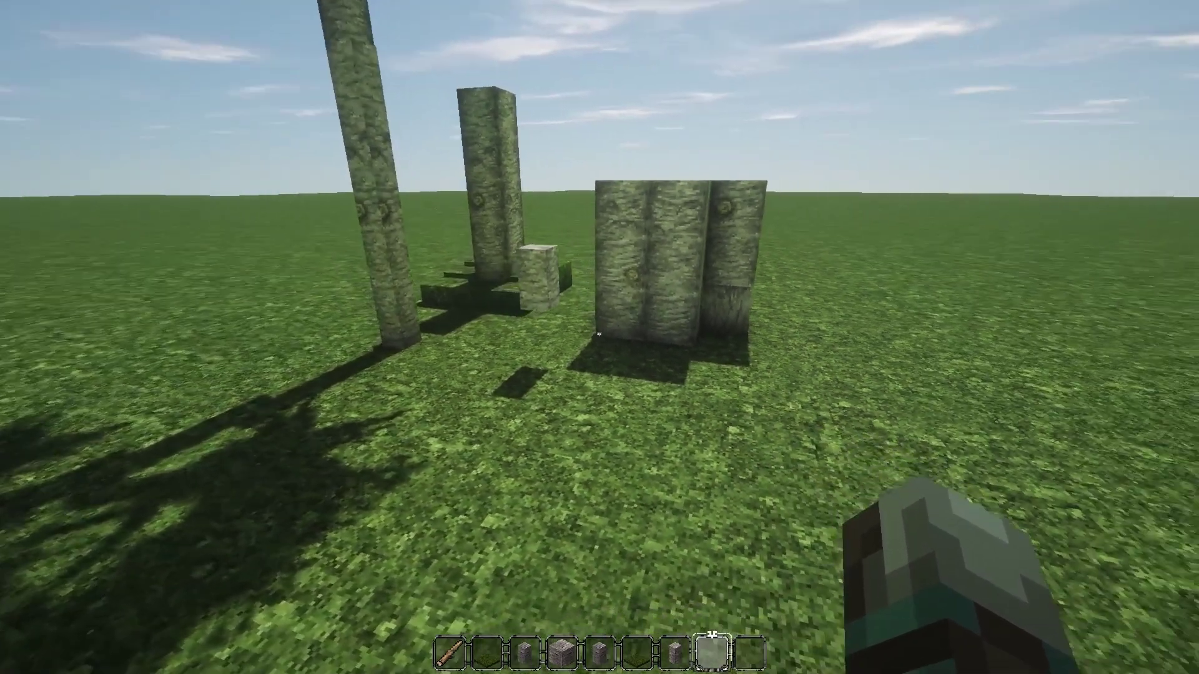
{"action": "key", "text": "w"}
{"action": "key", "text": "w"}
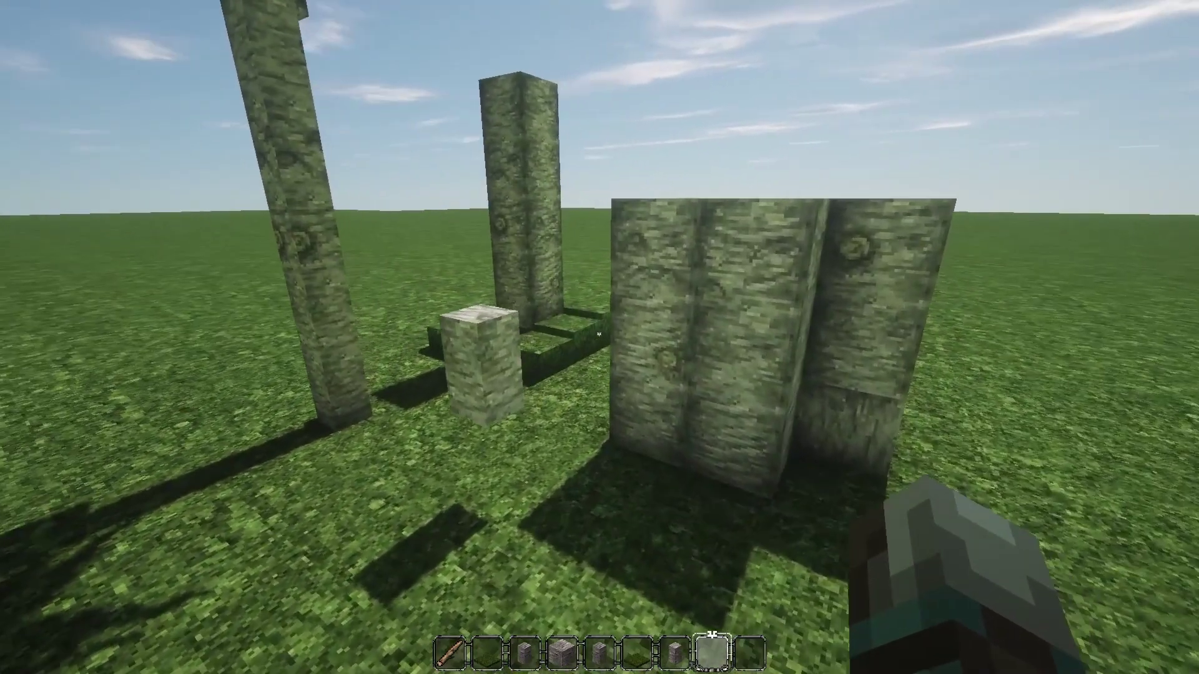
{"action": "key", "text": "d"}
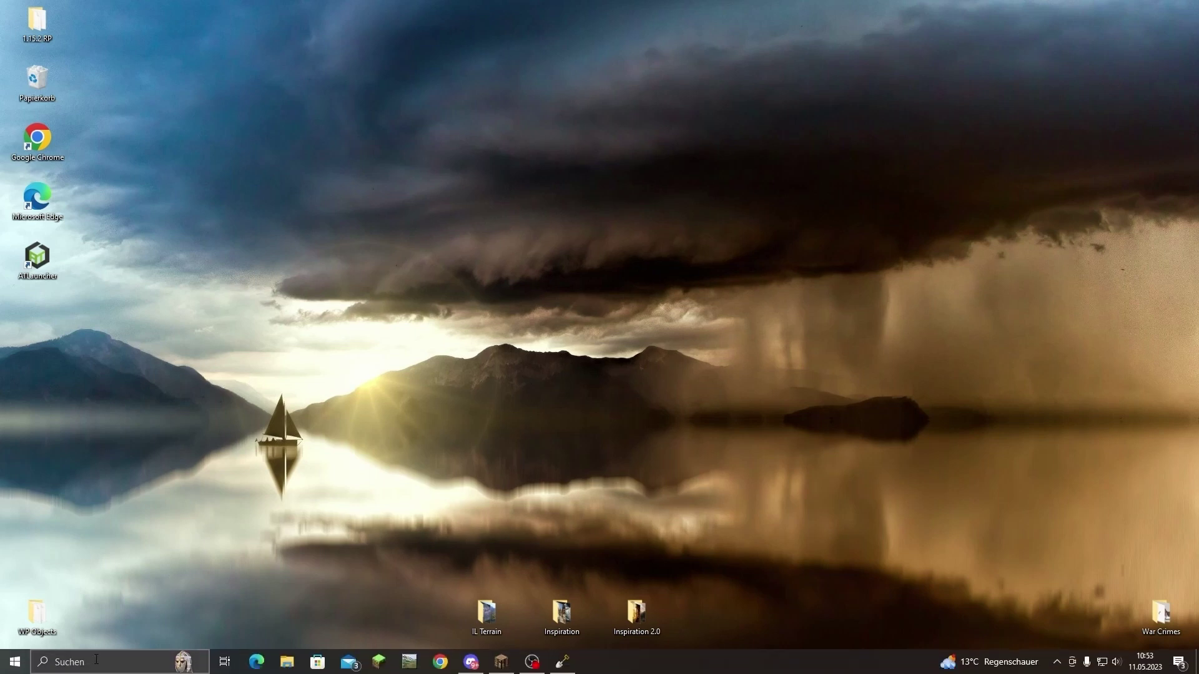
Step: Open the folder %appdata%\.minecraft\config\worldedit\schematics and look through the saved schematic files
{"action": "left_click", "coordinate": [117, 660]}
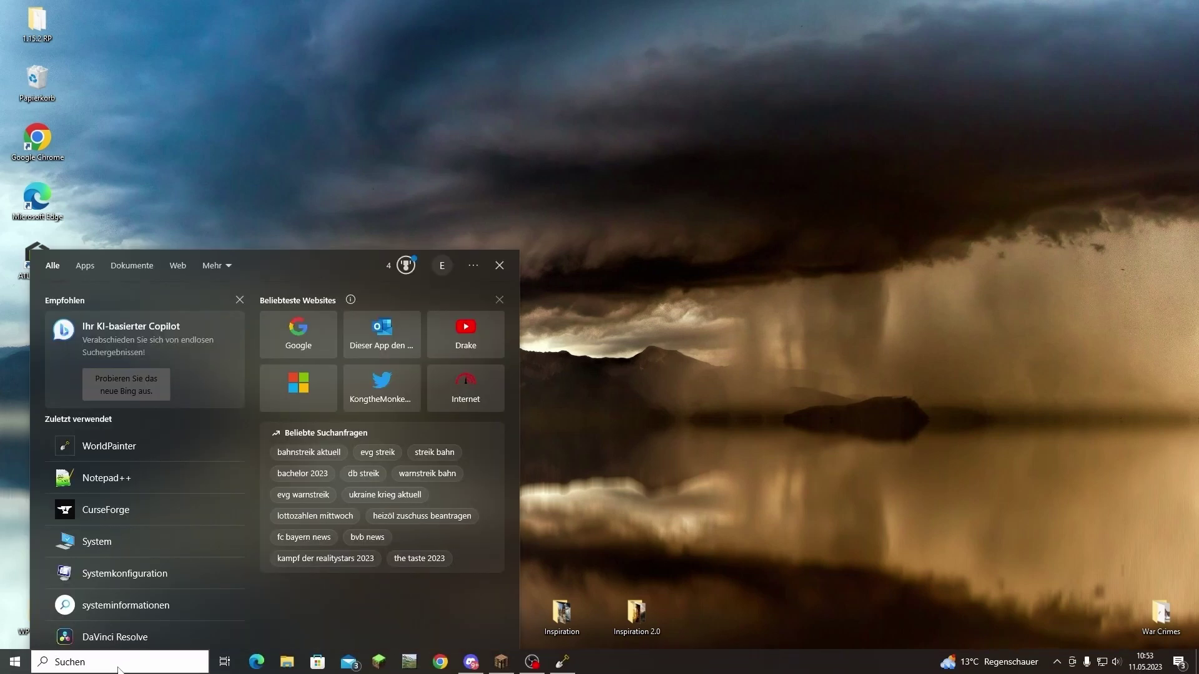
{"action": "type", "text": "%app"}
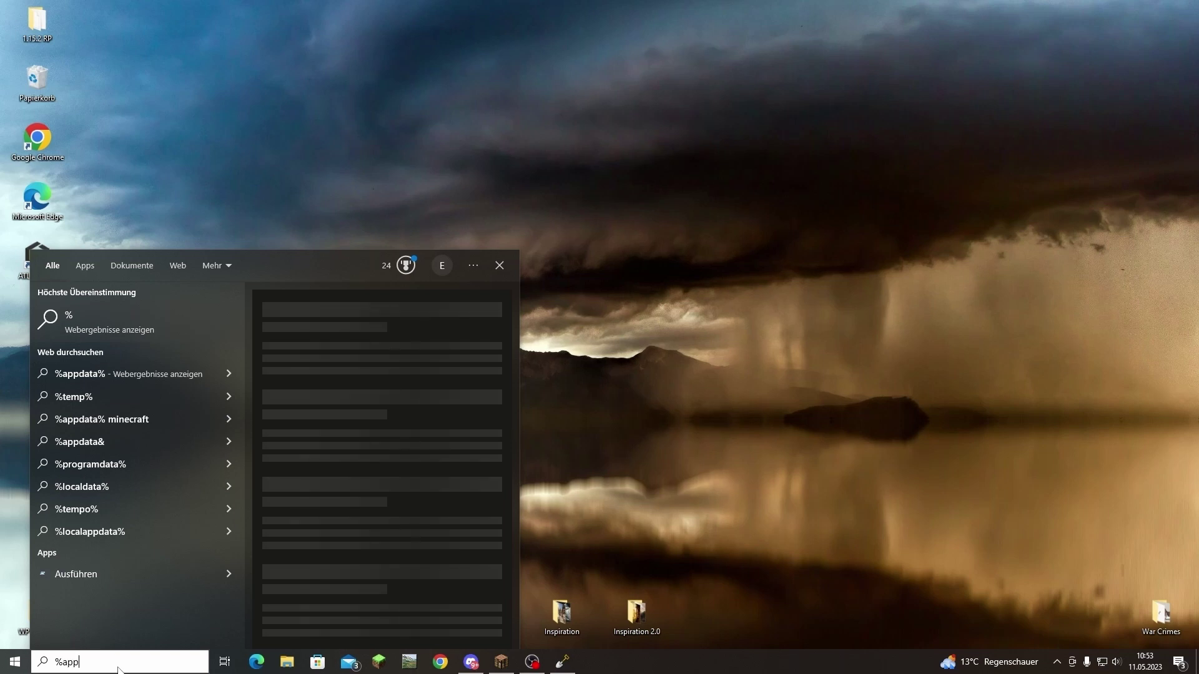
{"action": "type", "text": "data%"}
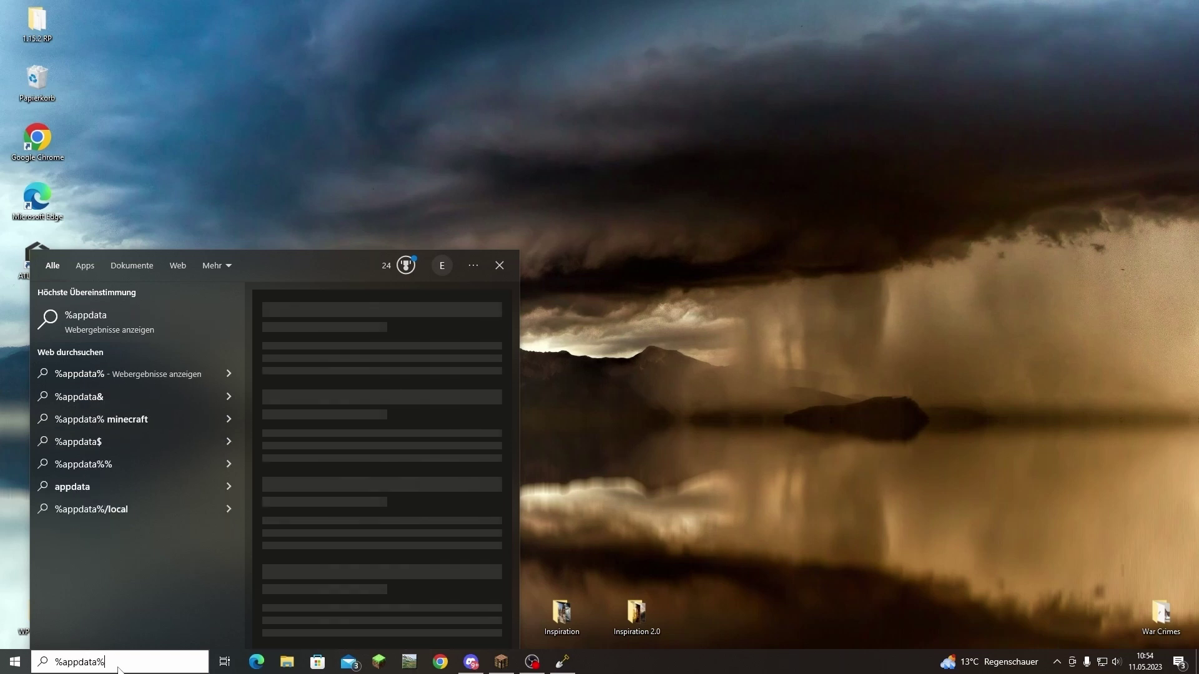
{"action": "key", "text": "Return"}
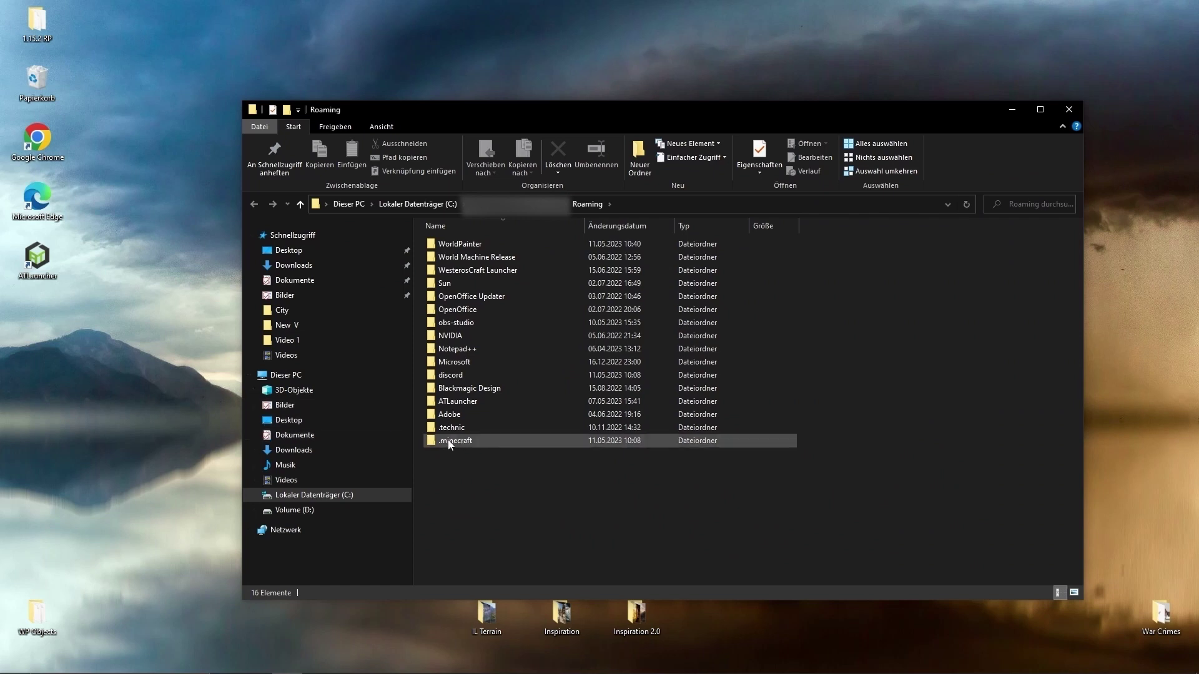
{"action": "double_click", "coordinate": [467, 440]}
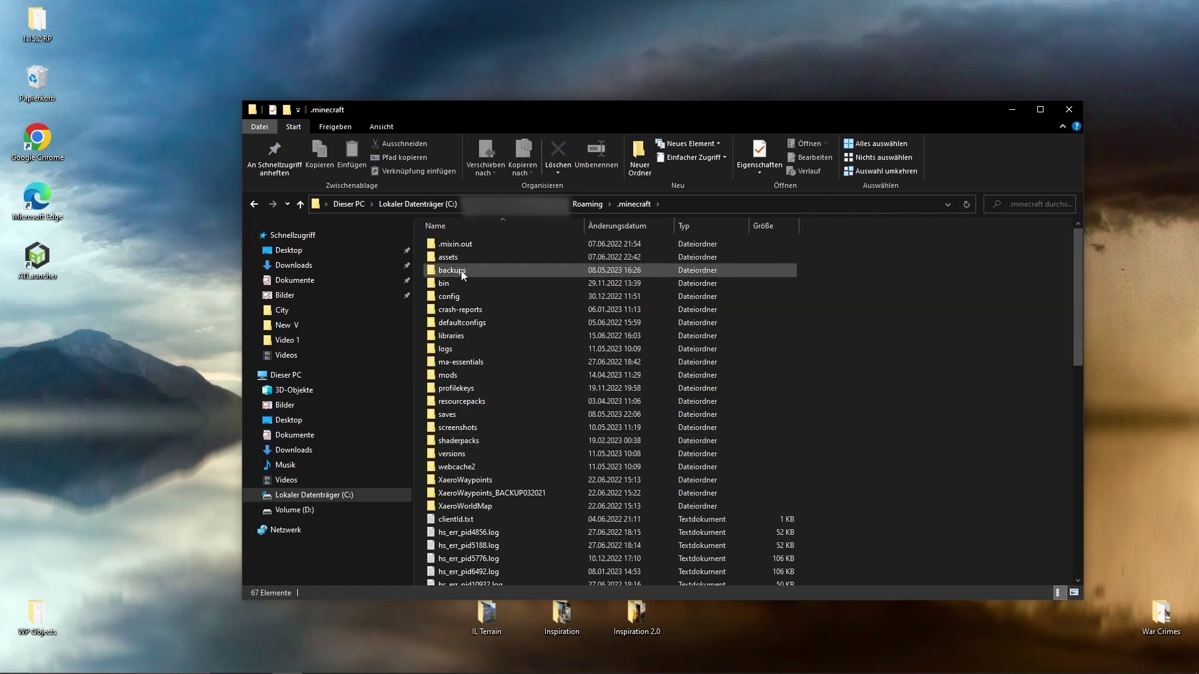
{"action": "double_click", "coordinate": [453, 297]}
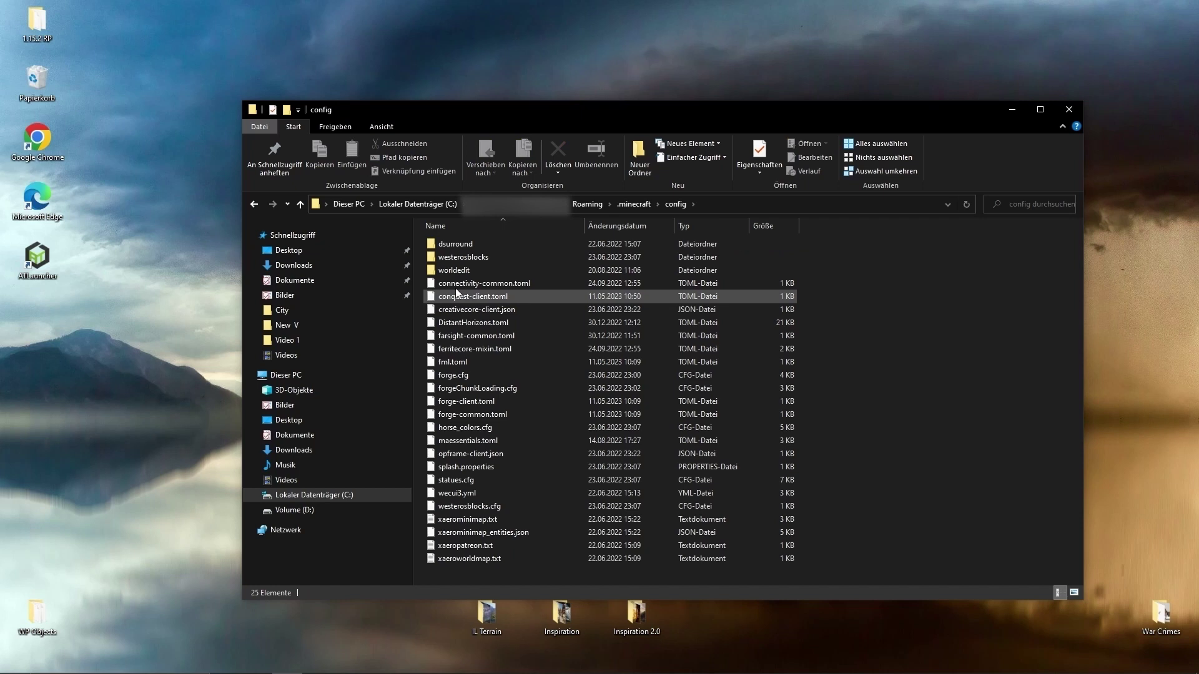
{"action": "double_click", "coordinate": [455, 271]}
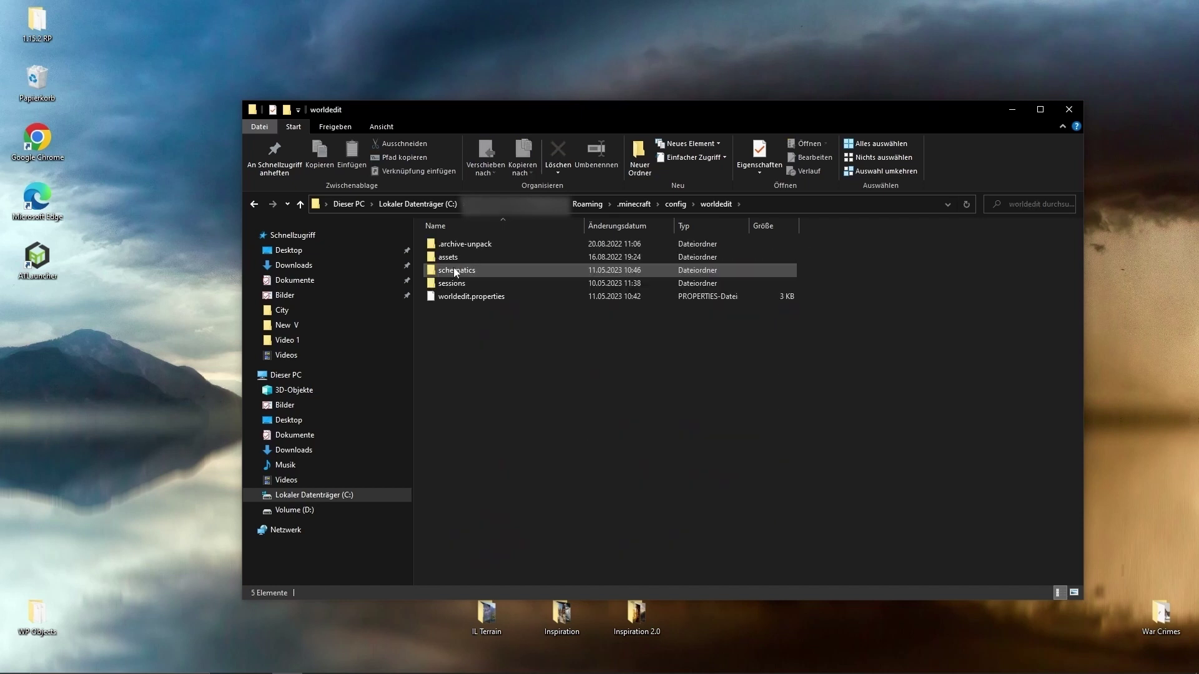
{"action": "double_click", "coordinate": [462, 272]}
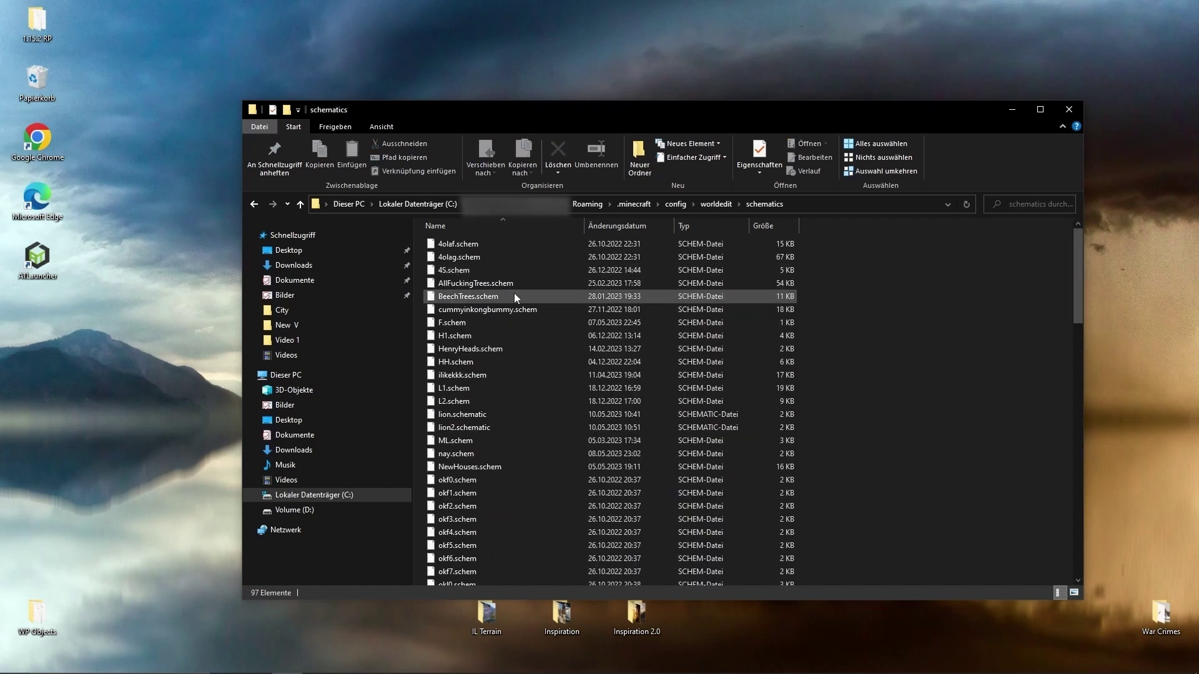
{"action": "scroll", "coordinate": [494, 518], "scroll_direction": "down", "scroll_amount": 7}
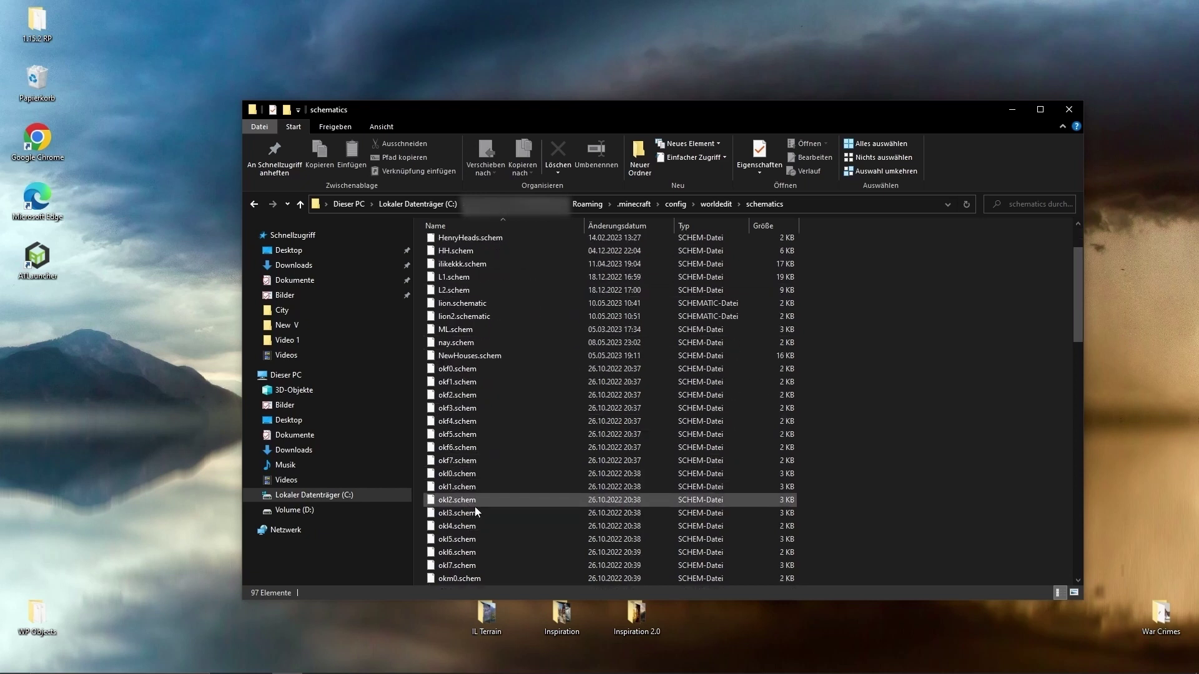
{"action": "scroll", "coordinate": [497, 530], "scroll_direction": "up", "scroll_amount": 7}
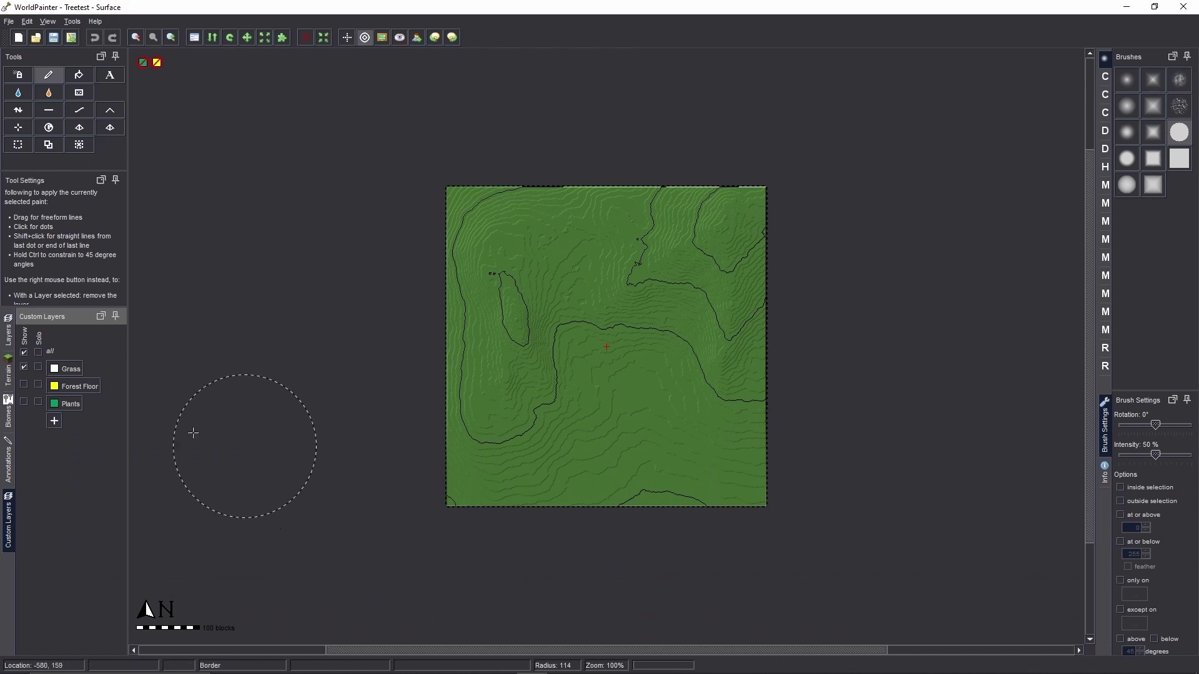
Step: In WorldPainter, show the Forest Floor and Plants layers and start a new custom object layer
{"action": "left_click", "coordinate": [24, 385]}
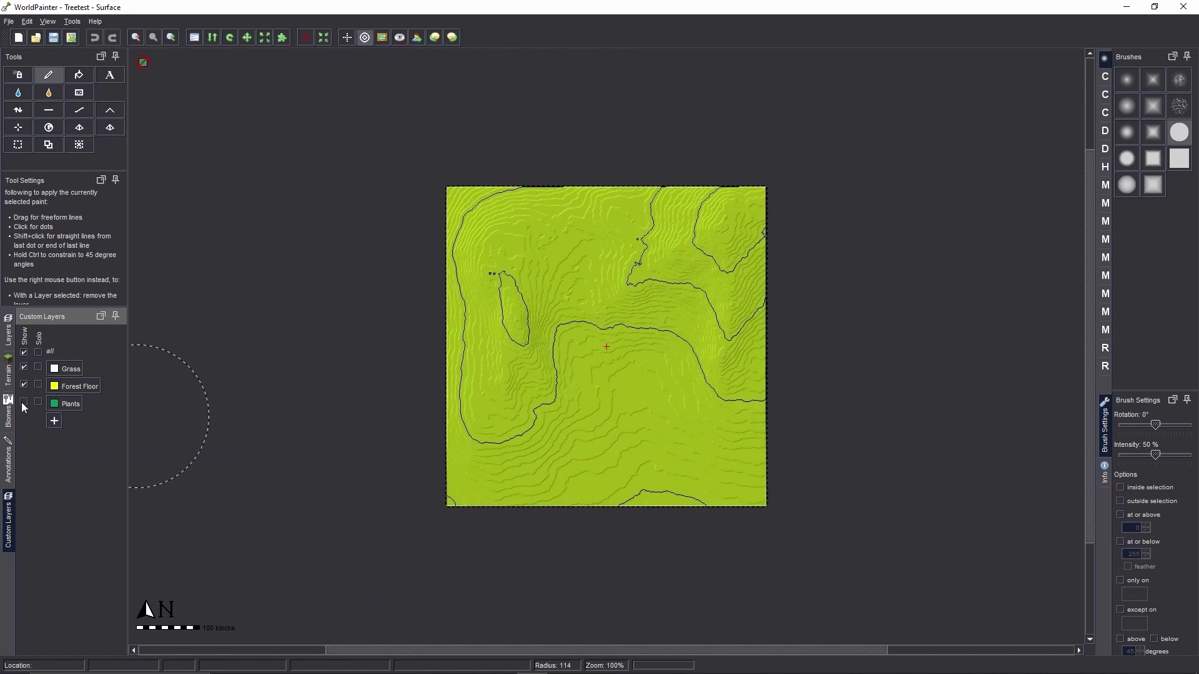
{"action": "left_click", "coordinate": [23, 404]}
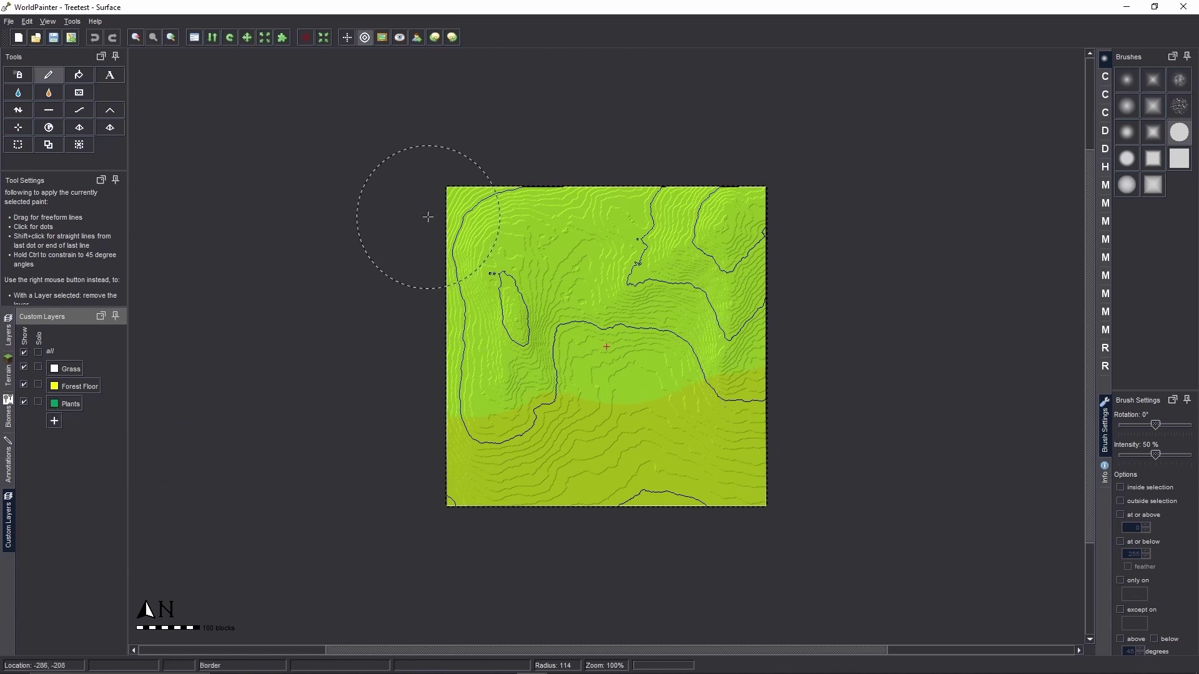
{"action": "left_click", "coordinate": [54, 422]}
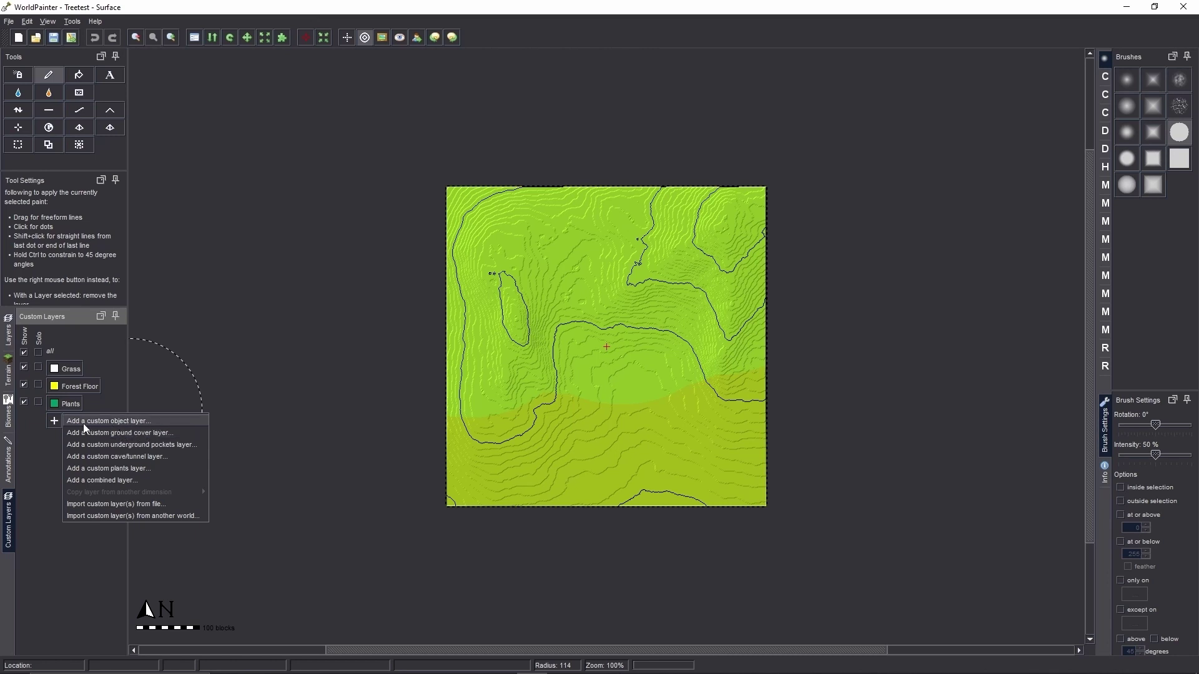
{"action": "left_click", "coordinate": [83, 423]}
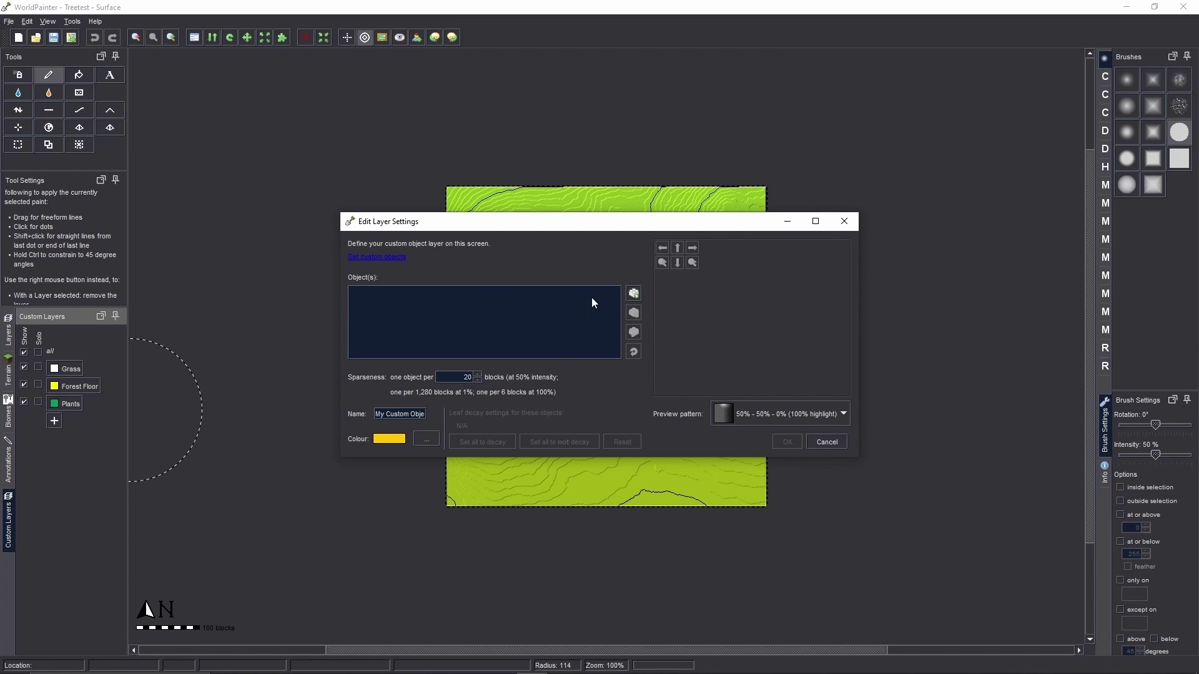
Step: Add the schematics ST1 to ST4 from the WP Objects folder to the layer and inspect their preview
{"action": "left_click", "coordinate": [635, 294]}
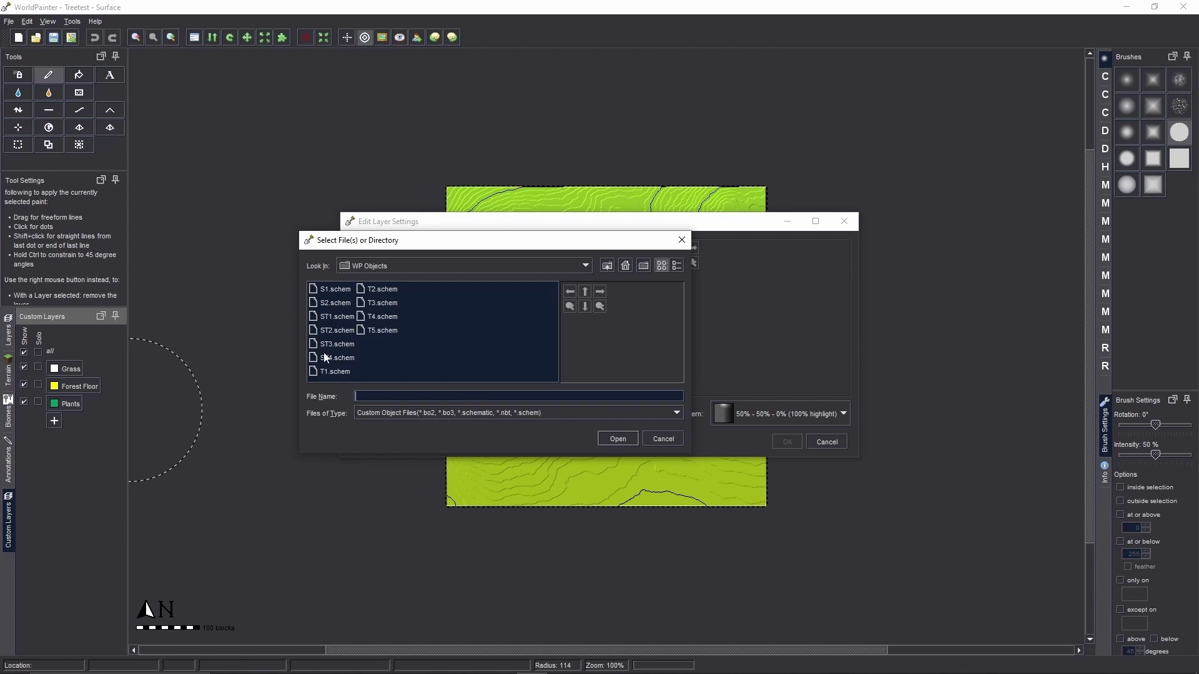
{"action": "double_click", "coordinate": [329, 318]}
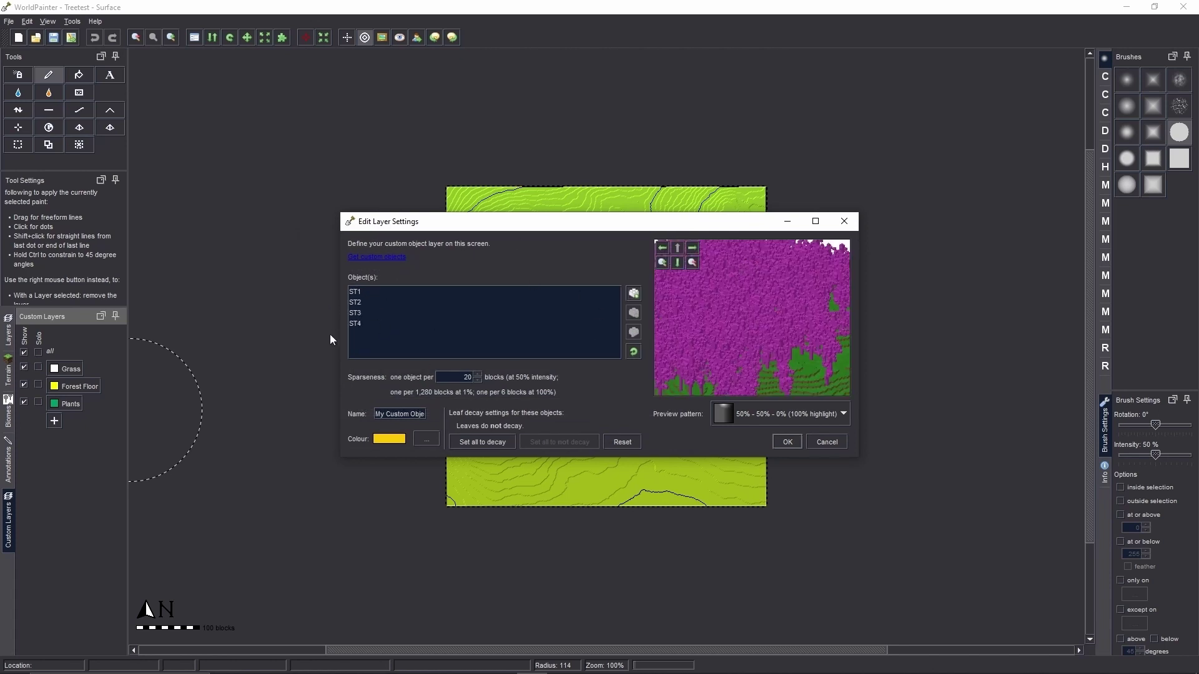
{"action": "mouse_move", "coordinate": [772, 349]}
{"action": "left_mouse_down"}
{"action": "mouse_move", "coordinate": [735, 367]}
{"action": "mouse_move", "coordinate": [820, 369]}
{"action": "mouse_move", "coordinate": [720, 345]}
{"action": "mouse_move", "coordinate": [694, 324]}
{"action": "mouse_move", "coordinate": [716, 319]}
{"action": "mouse_move", "coordinate": [693, 283]}
{"action": "mouse_move", "coordinate": [728, 270]}
{"action": "mouse_move", "coordinate": [763, 300]}
{"action": "mouse_move", "coordinate": [762, 343]}
{"action": "mouse_move", "coordinate": [743, 370]}
{"action": "mouse_move", "coordinate": [760, 339]}
{"action": "mouse_move", "coordinate": [787, 347]}
{"action": "mouse_move", "coordinate": [768, 326]}
{"action": "mouse_move", "coordinate": [814, 327]}
{"action": "mouse_move", "coordinate": [769, 343]}
{"action": "left_mouse_up"}
{"action": "scroll", "coordinate": [749, 352], "scroll_direction": "up", "scroll_amount": 2}
{"action": "scroll", "coordinate": [768, 349], "scroll_direction": "down", "scroll_amount": 1}
{"action": "scroll", "coordinate": [774, 341], "scroll_direction": "down", "scroll_amount": 1}
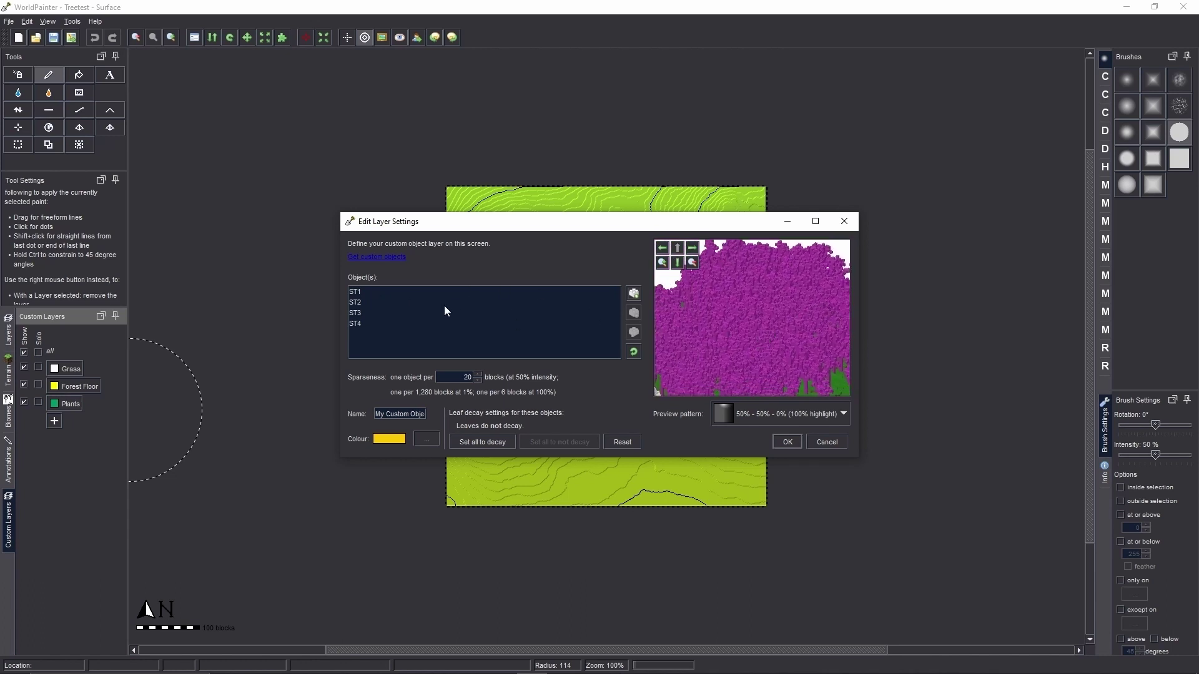
Step: Set the vertical Y-axis offset of object ST1 to 1
{"action": "double_click", "coordinate": [360, 298]}
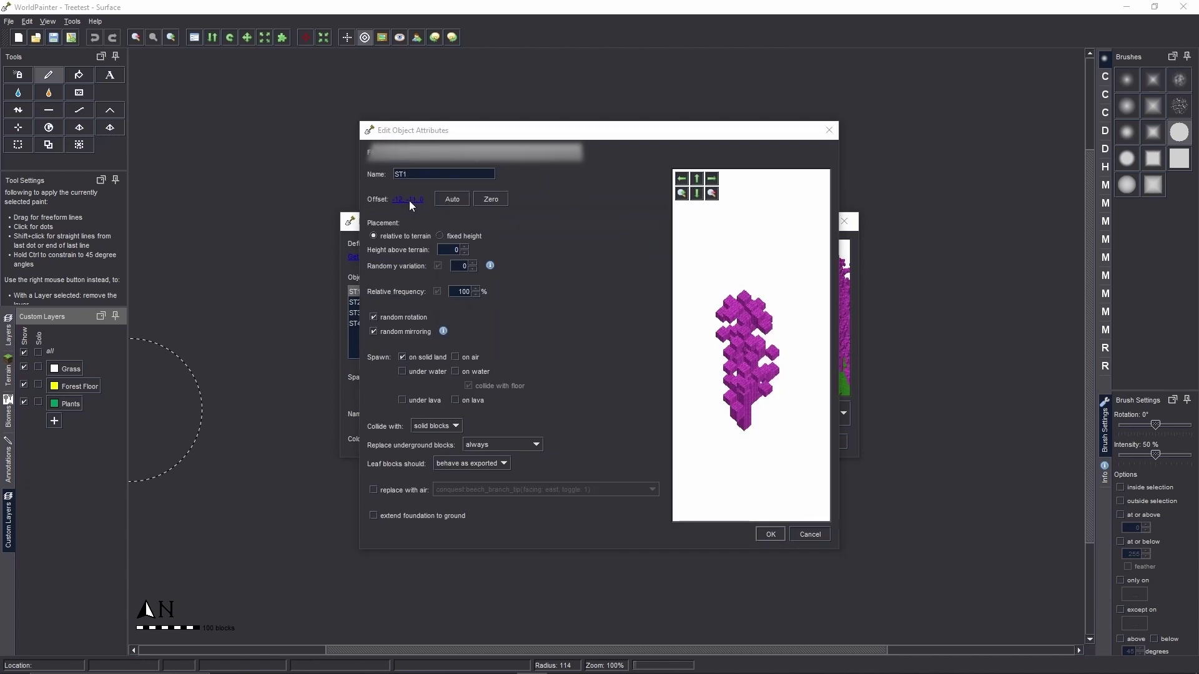
{"action": "left_click", "coordinate": [422, 200]}
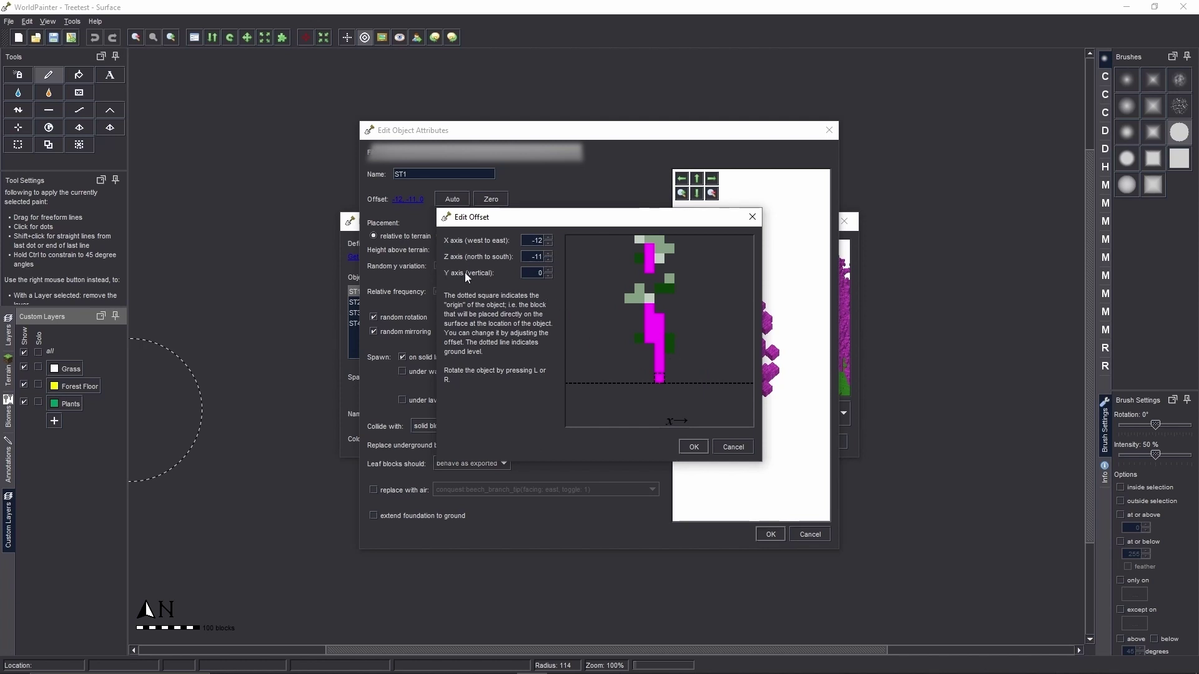
{"action": "left_click", "coordinate": [549, 270]}
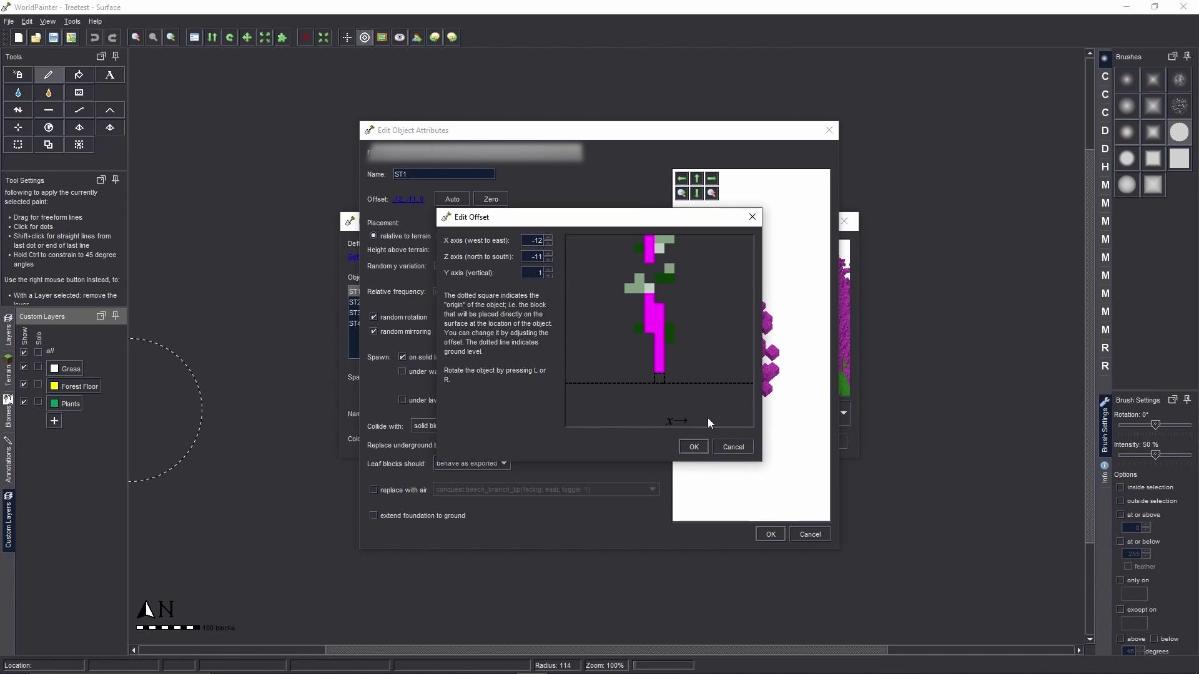
{"action": "left_click", "coordinate": [698, 446]}
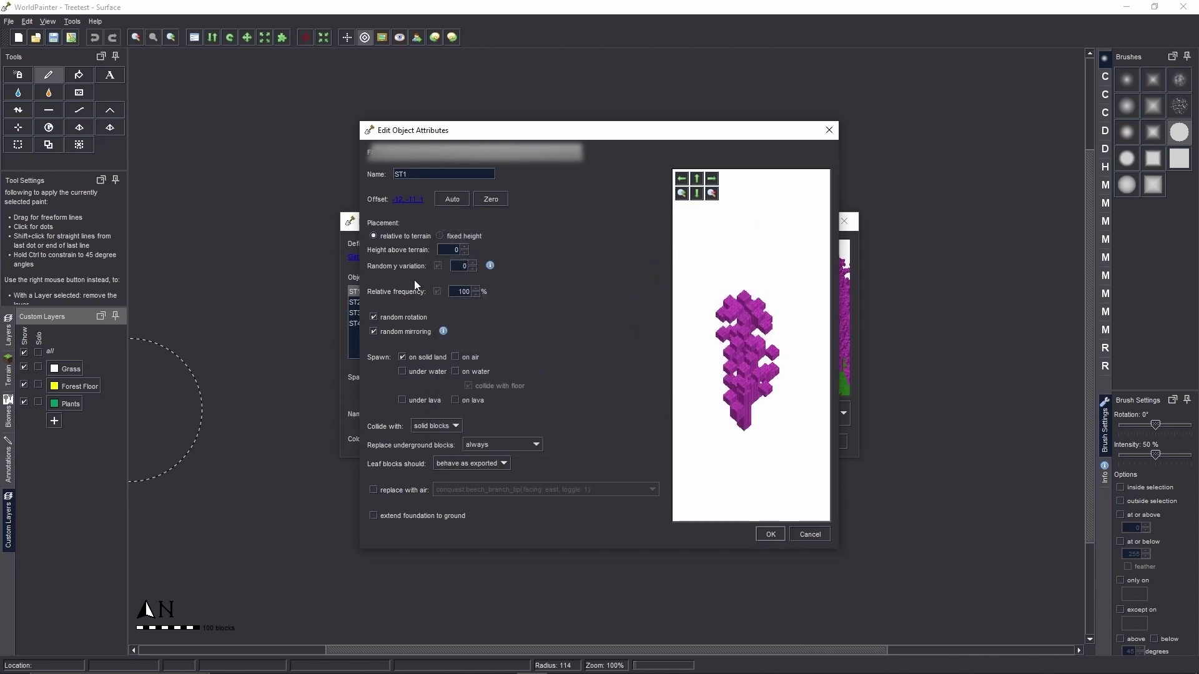
Step: Turn off random mirroring for ST1, keep it colliding with solid blocks, and set its leaf blocks to not decay
{"action": "left_click", "coordinate": [373, 332]}
{"action": "left_click", "coordinate": [383, 320]}
{"action": "left_click", "coordinate": [455, 426]}
{"action": "left_click", "coordinate": [446, 426]}
{"action": "left_click", "coordinate": [435, 425]}
{"action": "left_click", "coordinate": [469, 464]}
{"action": "left_click", "coordinate": [492, 466]}
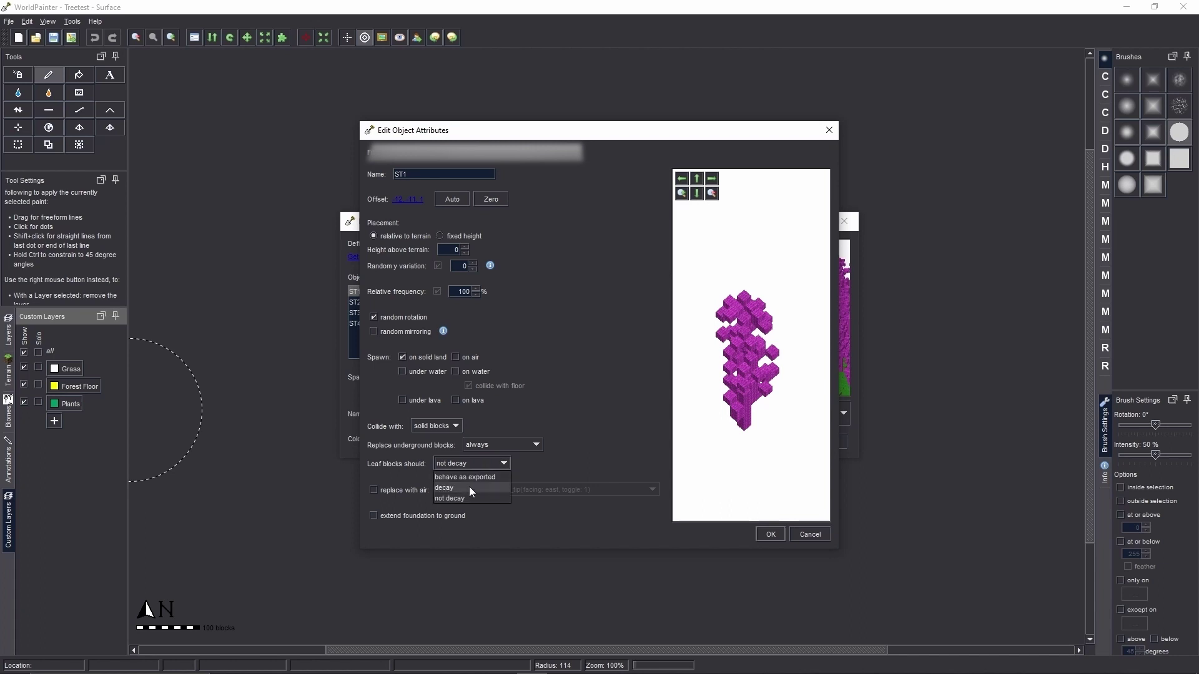
{"action": "left_click", "coordinate": [462, 494]}
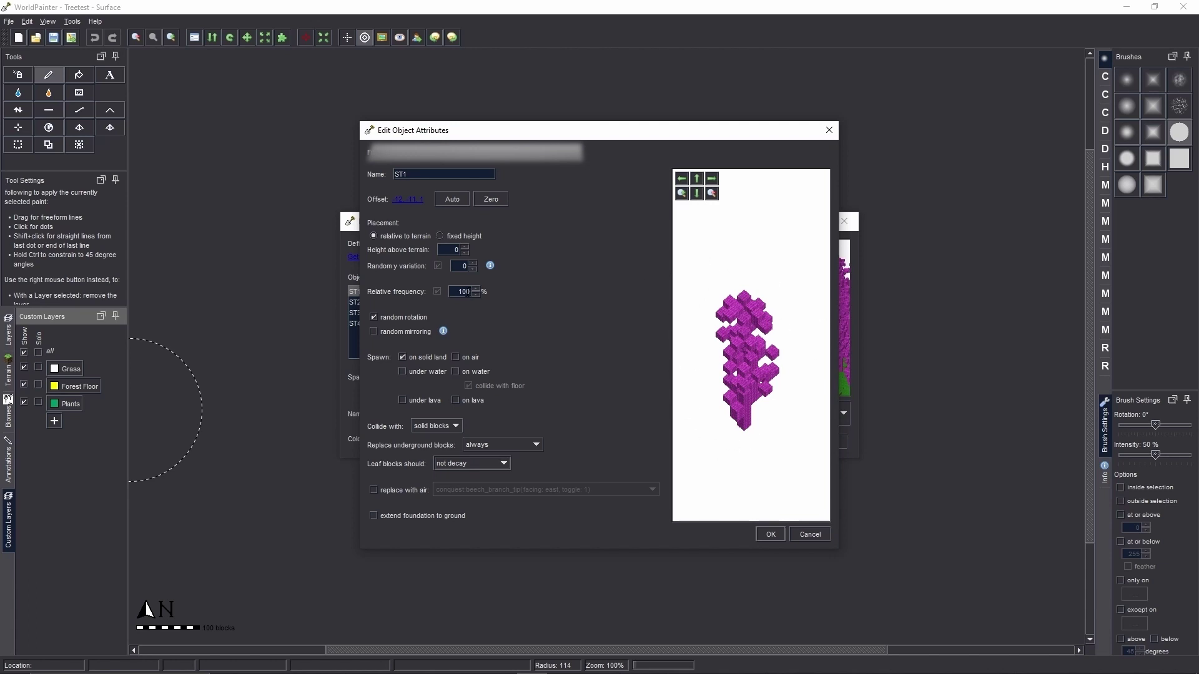
Step: Adjust the relative frequency of ST1 and apply the object's attributes
{"action": "left_click_drag", "start_coordinate": [456, 294], "coordinate": [476, 293]}
{"action": "left_click", "coordinate": [460, 292]}
{"action": "left_click", "coordinate": [475, 294]}
{"action": "left_click", "coordinate": [476, 295]}
{"action": "left_click", "coordinate": [476, 295]}
{"action": "left_click", "coordinate": [475, 294]}
{"action": "left_click", "coordinate": [476, 295]}
{"action": "left_click", "coordinate": [476, 294]}
{"action": "left_click", "coordinate": [770, 534]}
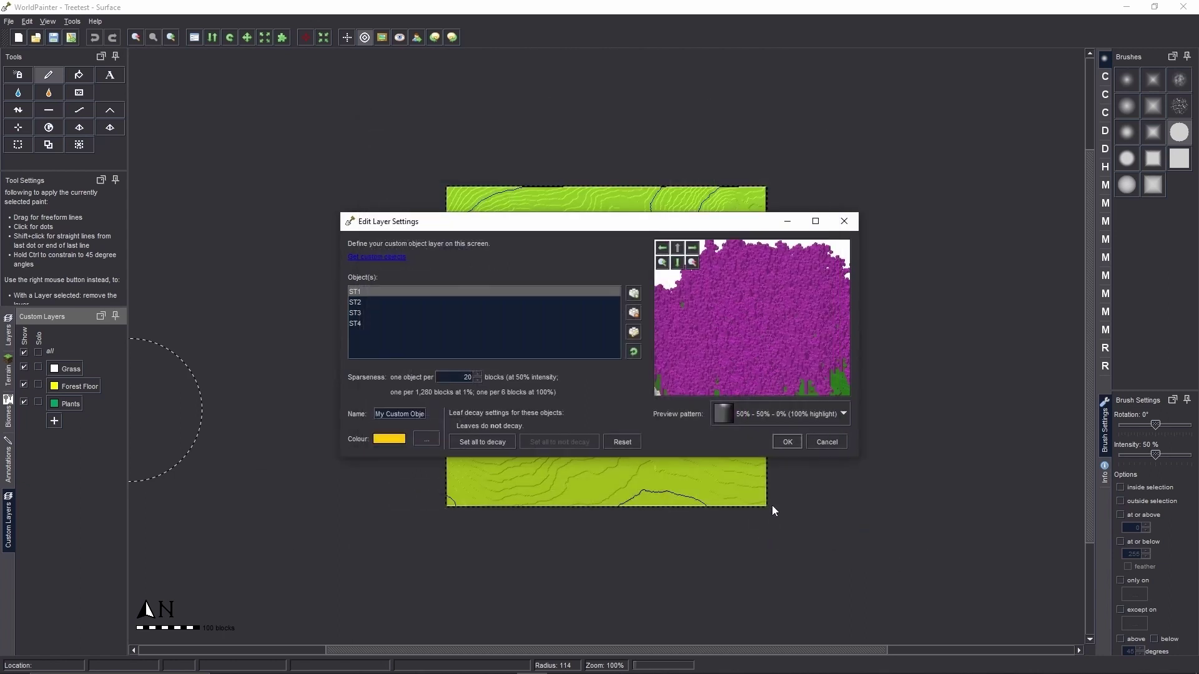
Step: Open the attributes of object ST2, and examine the tree density and placement in the layer preview
{"action": "left_click", "coordinate": [355, 304]}
{"action": "double_click", "coordinate": [355, 305]}
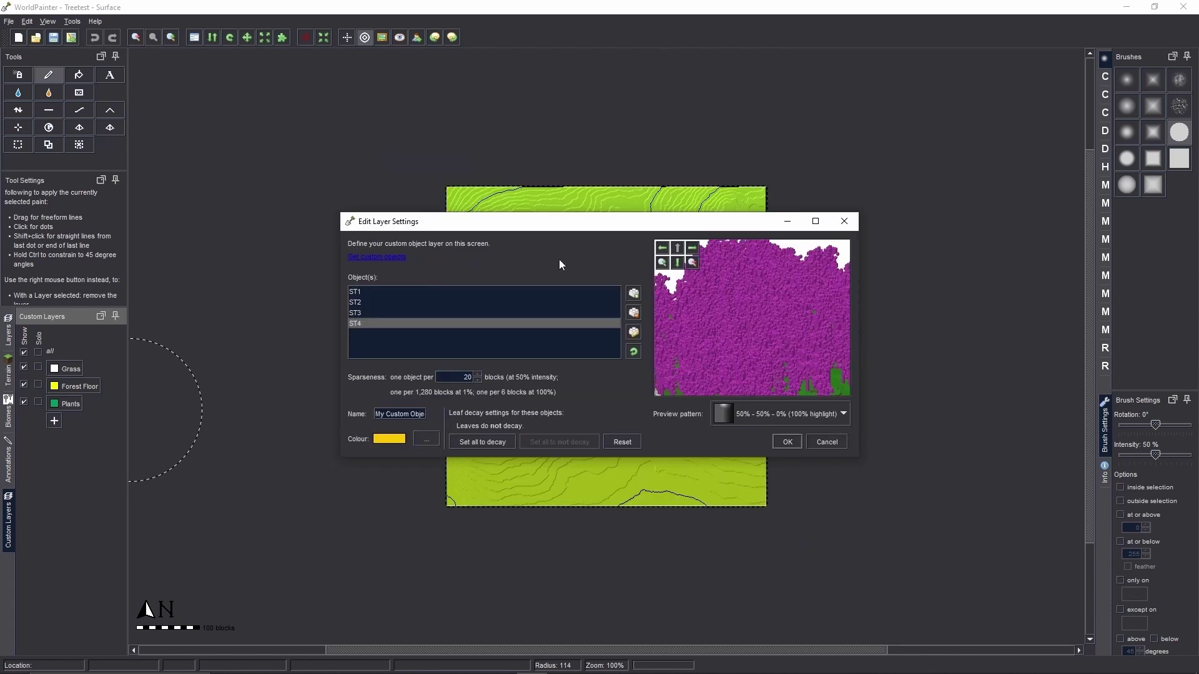
{"action": "left_click_drag", "start_coordinate": [717, 327], "coordinate": [709, 256]}
{"action": "scroll", "coordinate": [746, 310], "scroll_direction": "up", "scroll_amount": 2}
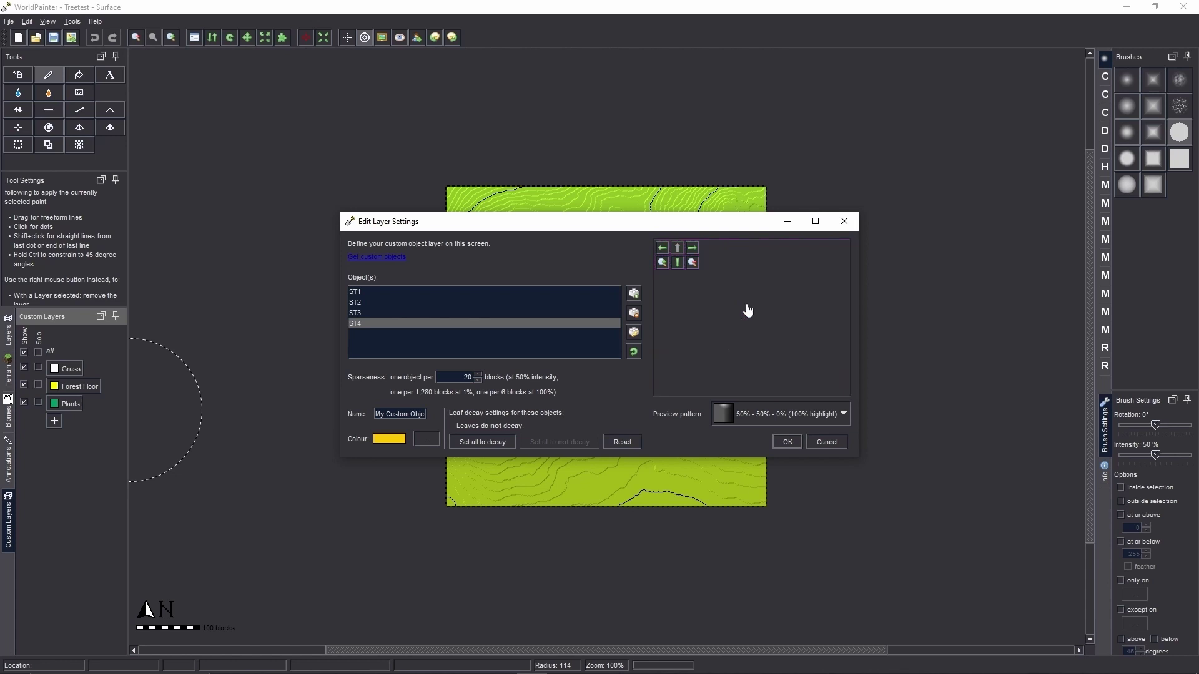
{"action": "left_click_drag", "start_coordinate": [739, 322], "coordinate": [786, 380]}
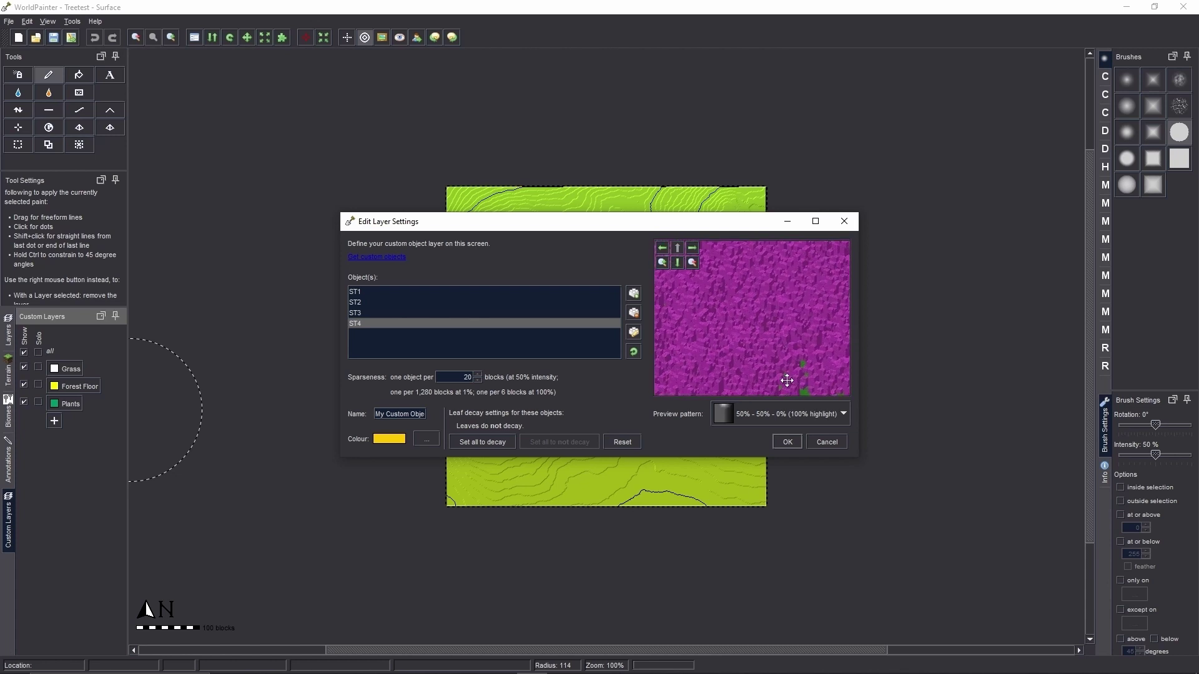
{"action": "scroll", "coordinate": [786, 368], "scroll_direction": "up", "scroll_amount": 1}
{"action": "left_click_drag", "start_coordinate": [731, 336], "coordinate": [728, 262]}
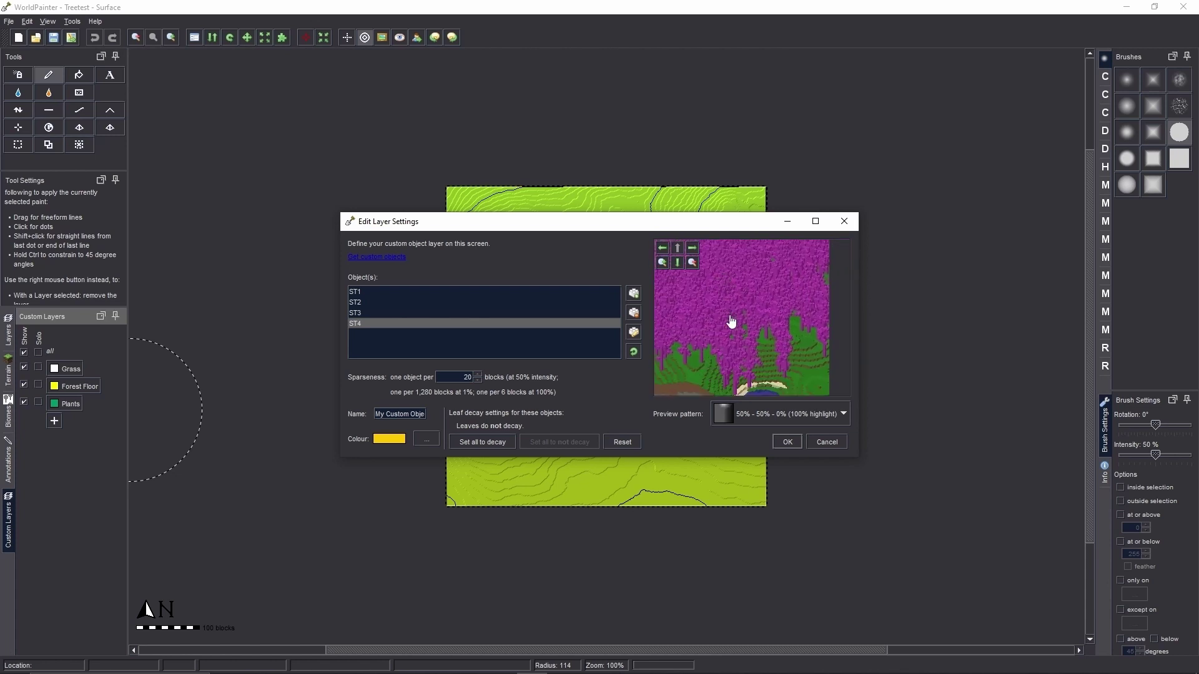
{"action": "left_click_drag", "start_coordinate": [740, 318], "coordinate": [758, 310]}
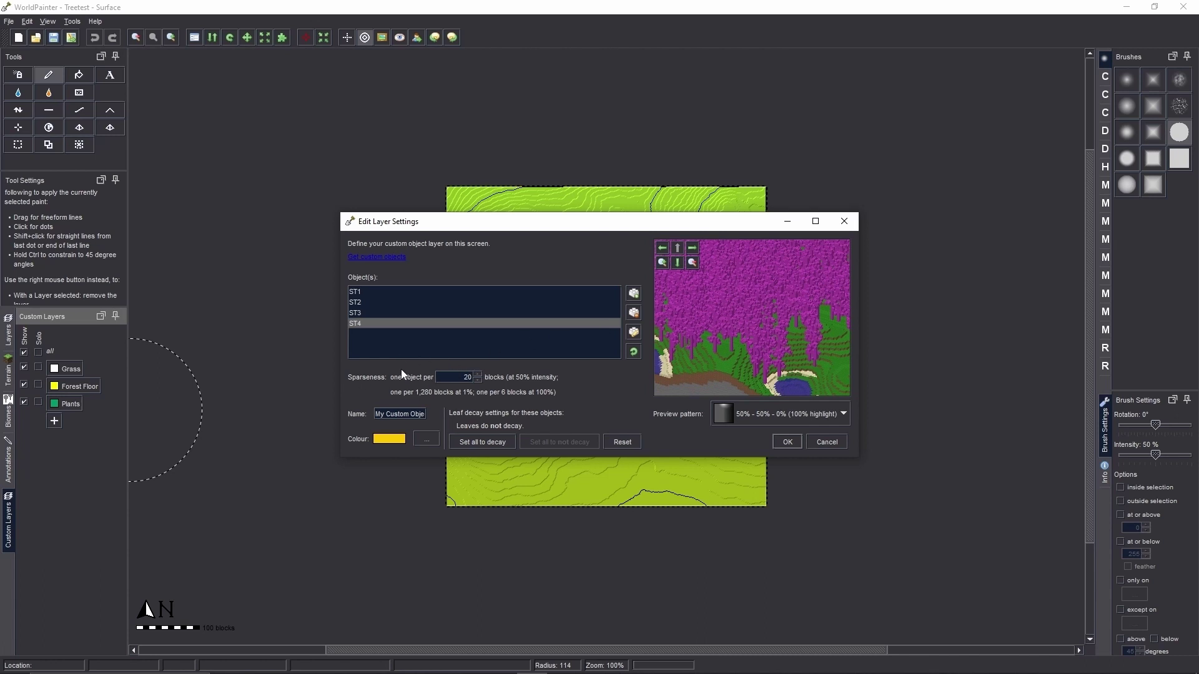
{"action": "left_click_drag", "start_coordinate": [736, 337], "coordinate": [739, 363]}
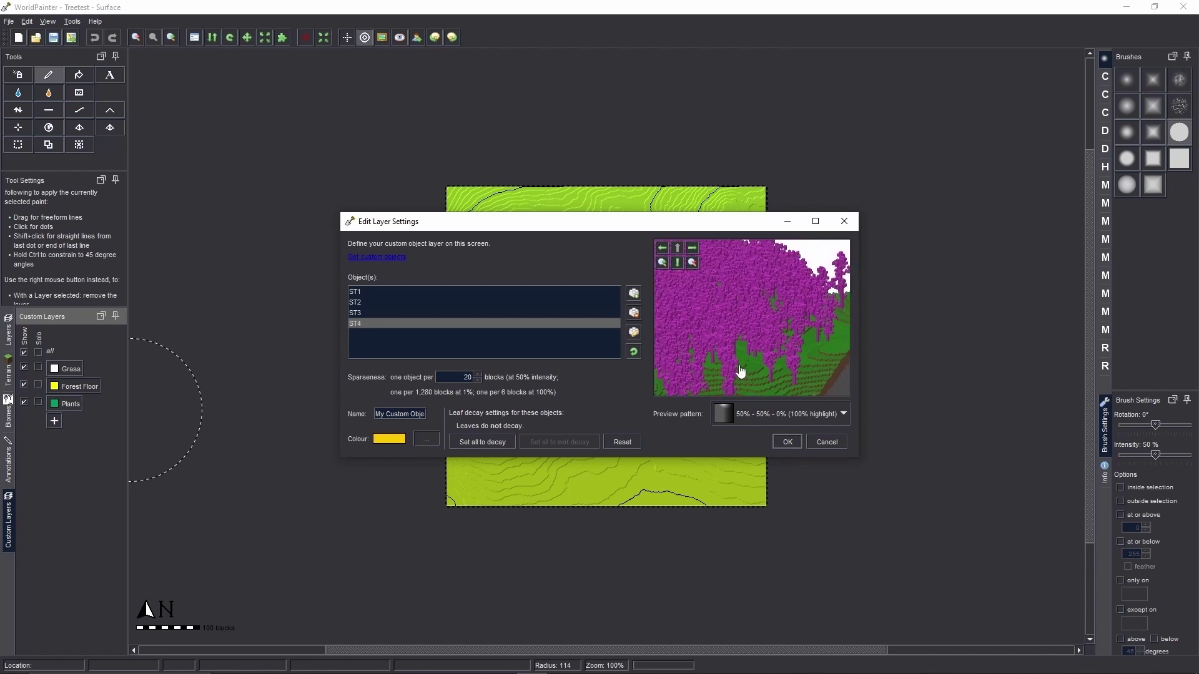
{"action": "mouse_move", "coordinate": [715, 293]}
{"action": "left_mouse_down"}
{"action": "mouse_move", "coordinate": [731, 309]}
{"action": "mouse_move", "coordinate": [726, 279]}
{"action": "left_mouse_up"}
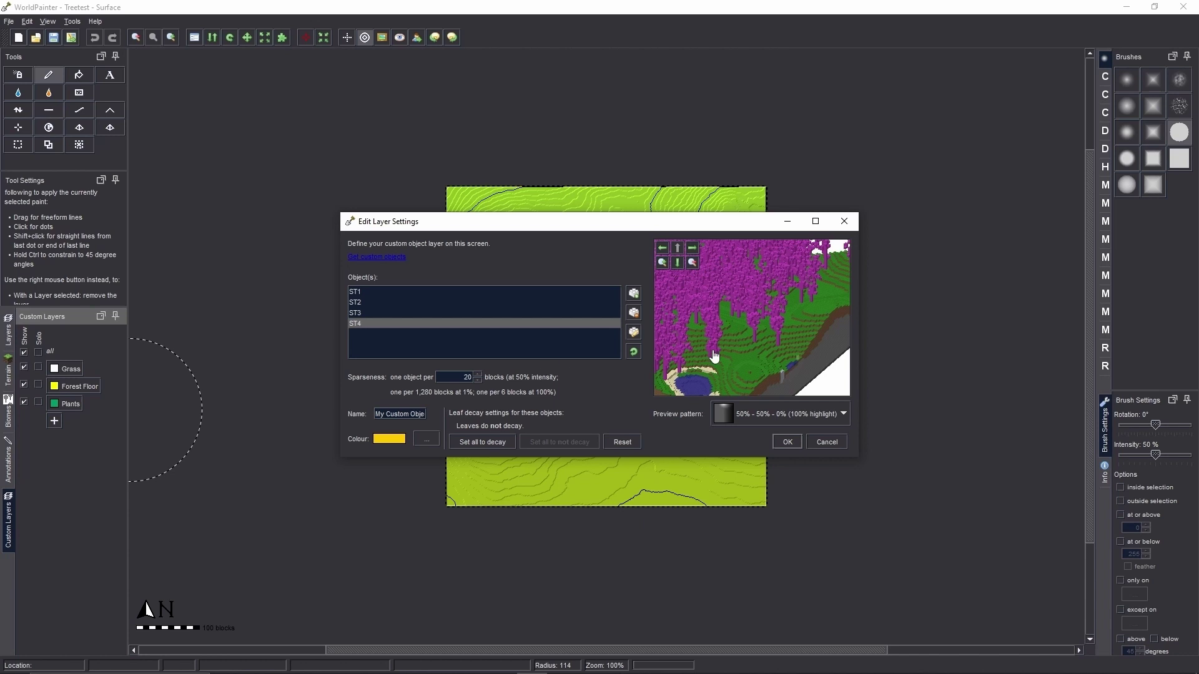
{"action": "left_click_drag", "start_coordinate": [713, 352], "coordinate": [736, 356]}
Step: Try a sparseness of one object per 49 blocks and inspect the layer preview
{"action": "left_click_drag", "start_coordinate": [478, 374], "coordinate": [479, 375]}
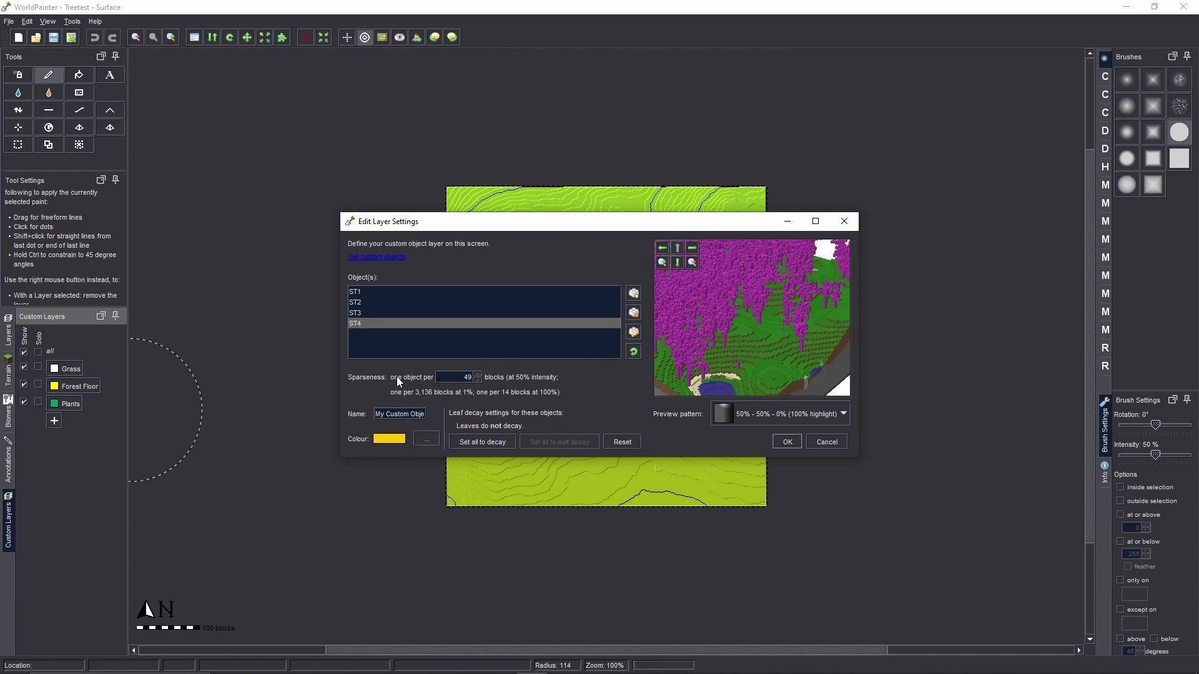
{"action": "left_click_drag", "start_coordinate": [676, 338], "coordinate": [795, 385]}
{"action": "scroll", "coordinate": [759, 347], "scroll_direction": "up", "scroll_amount": 1}
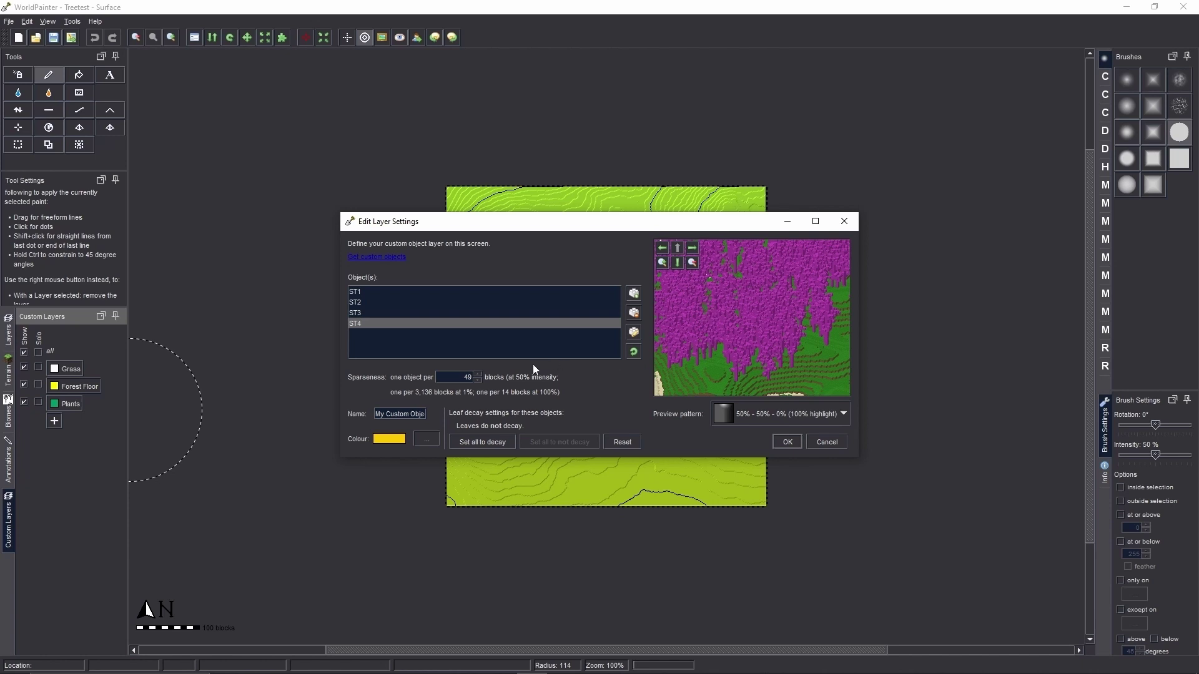
Step: Set the layer's sparseness to one object per 15 blocks, checking the preview and its available patterns
{"action": "left_click", "coordinate": [480, 381]}
{"action": "scroll", "coordinate": [482, 381], "scroll_direction": "down", "scroll_amount": 20}
{"action": "left_click_drag", "start_coordinate": [814, 322], "coordinate": [813, 329]}
{"action": "scroll", "coordinate": [478, 377], "scroll_direction": "up", "scroll_amount": 3}
{"action": "left_click_drag", "start_coordinate": [805, 340], "coordinate": [808, 312]}
{"action": "scroll", "coordinate": [783, 336], "scroll_direction": "up", "scroll_amount": 1}
{"action": "scroll", "coordinate": [783, 333], "scroll_direction": "down", "scroll_amount": 1}
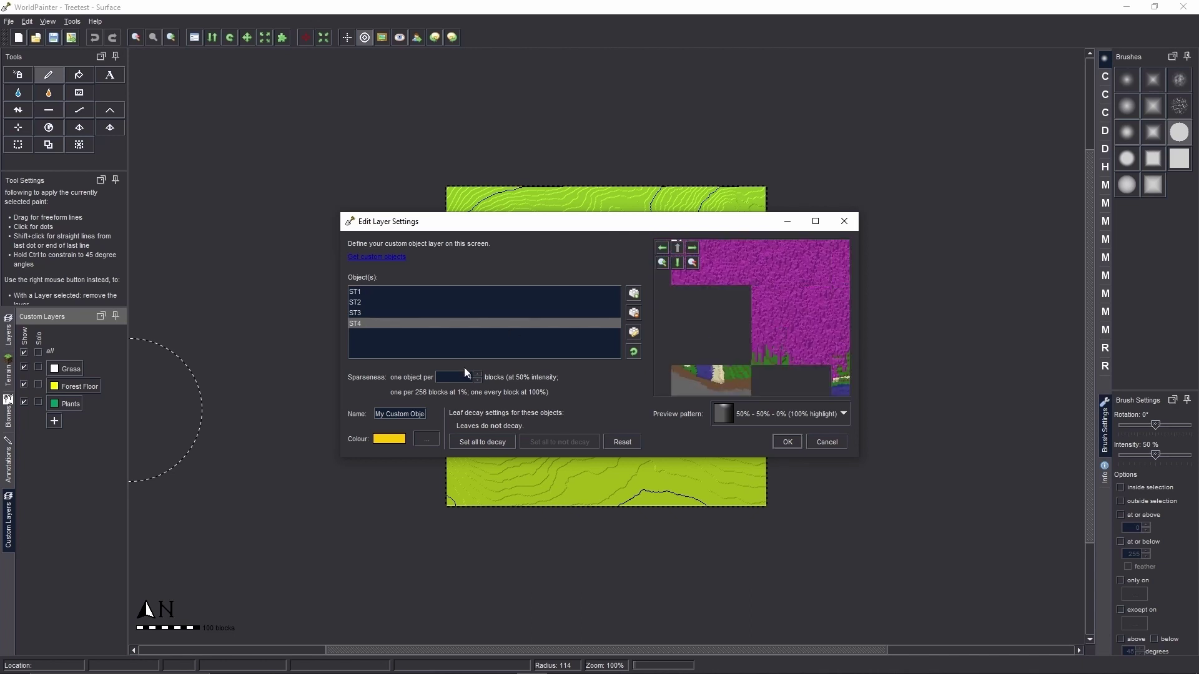
{"action": "scroll", "coordinate": [474, 376], "scroll_direction": "up", "scroll_amount": 7}
{"action": "scroll", "coordinate": [478, 375], "scroll_direction": "up", "scroll_amount": 2}
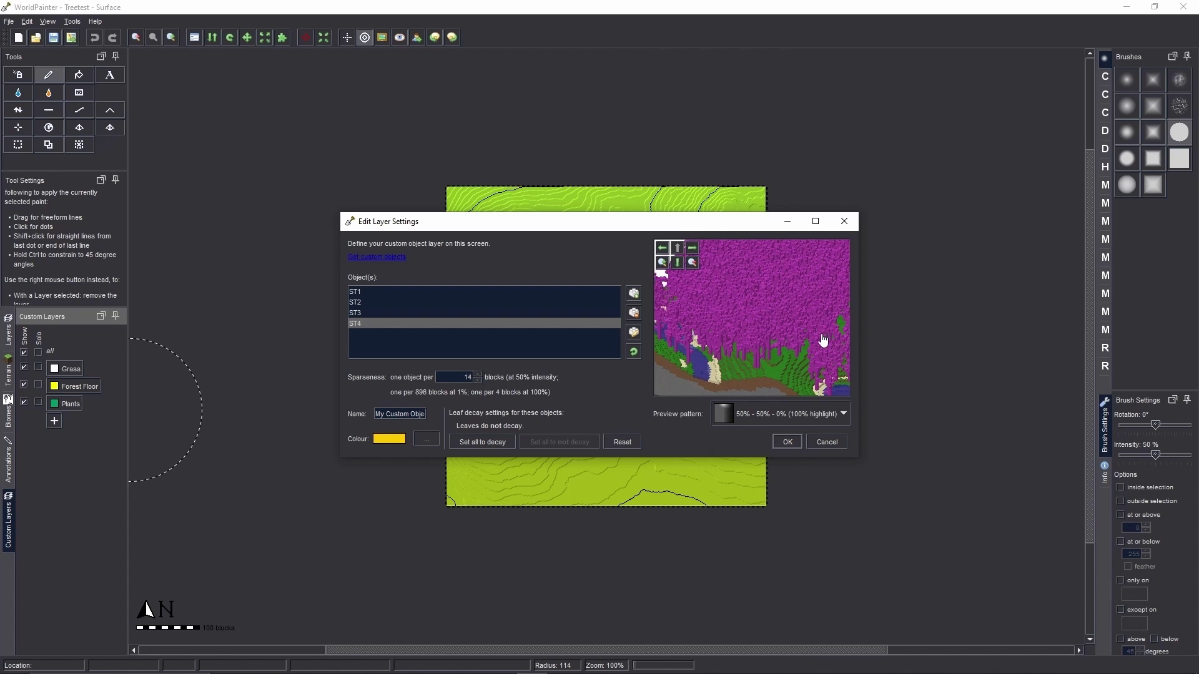
{"action": "scroll", "coordinate": [482, 376], "scroll_direction": "up", "scroll_amount": 1}
{"action": "left_click_drag", "start_coordinate": [755, 321], "coordinate": [788, 308]}
{"action": "left_click", "coordinate": [781, 412]}
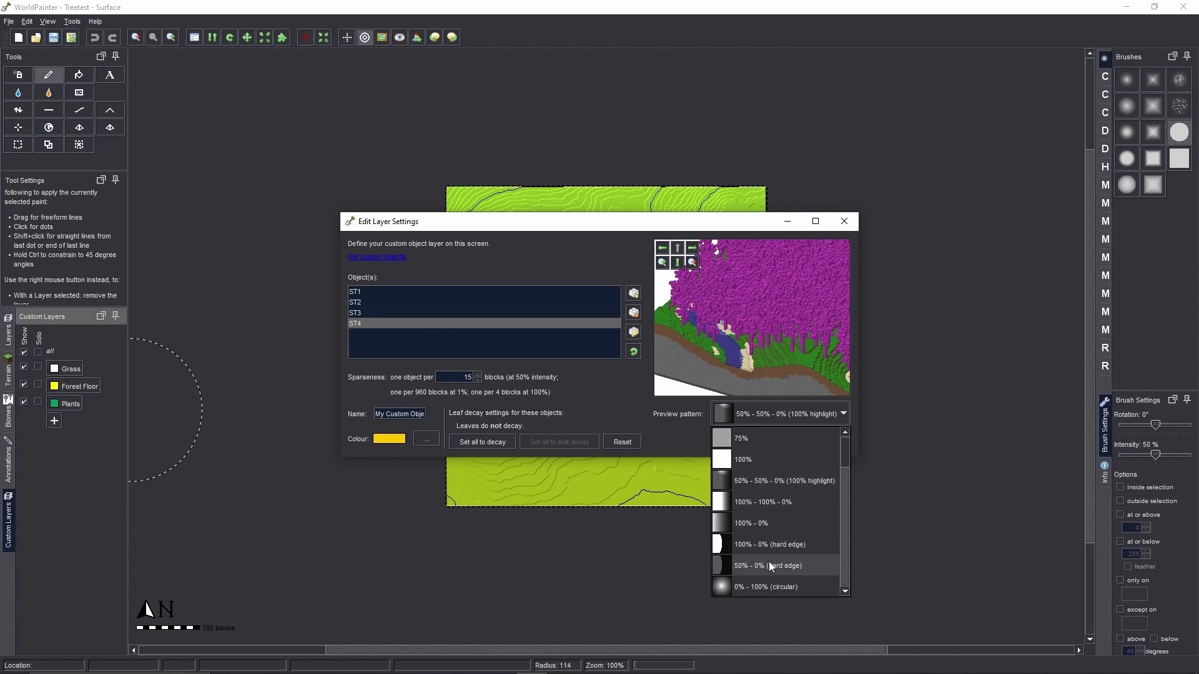
{"action": "left_click", "coordinate": [762, 414]}
Step: Name the layer Trees, give it a turquoise colour and save the new custom object layer
{"action": "key", "text": "BackSpace"}
{"action": "left_click_drag", "start_coordinate": [420, 413], "coordinate": [349, 406]}
{"action": "type", "text": "Trees"}
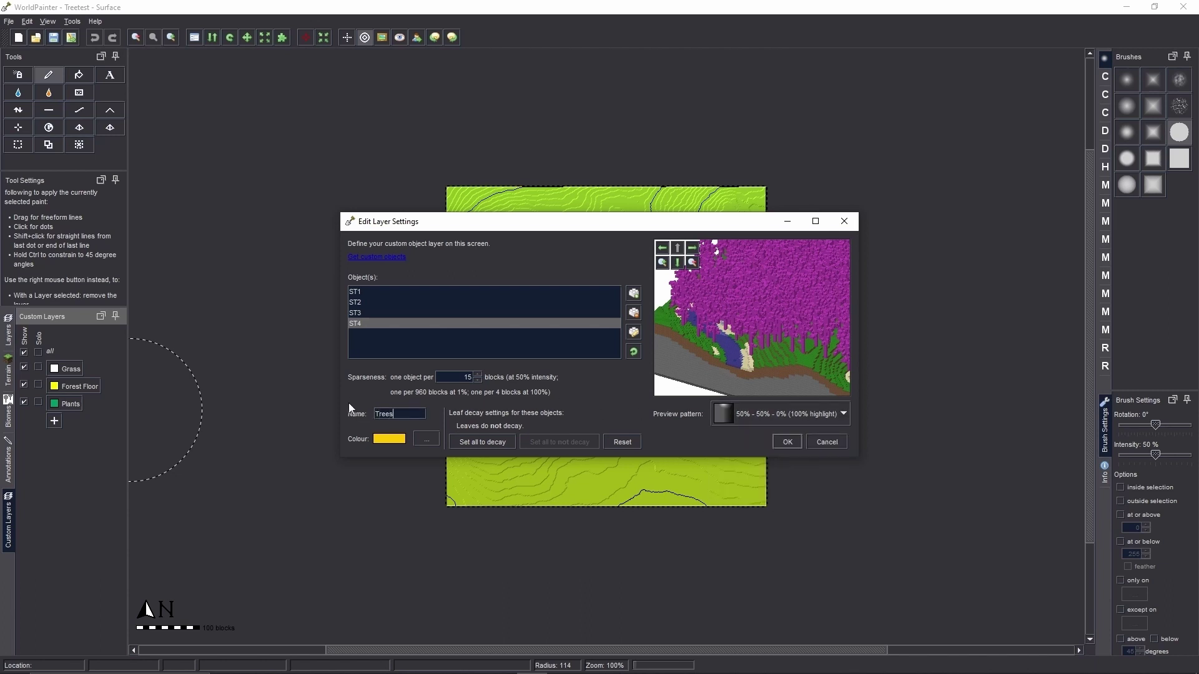
{"action": "left_click", "coordinate": [425, 444]}
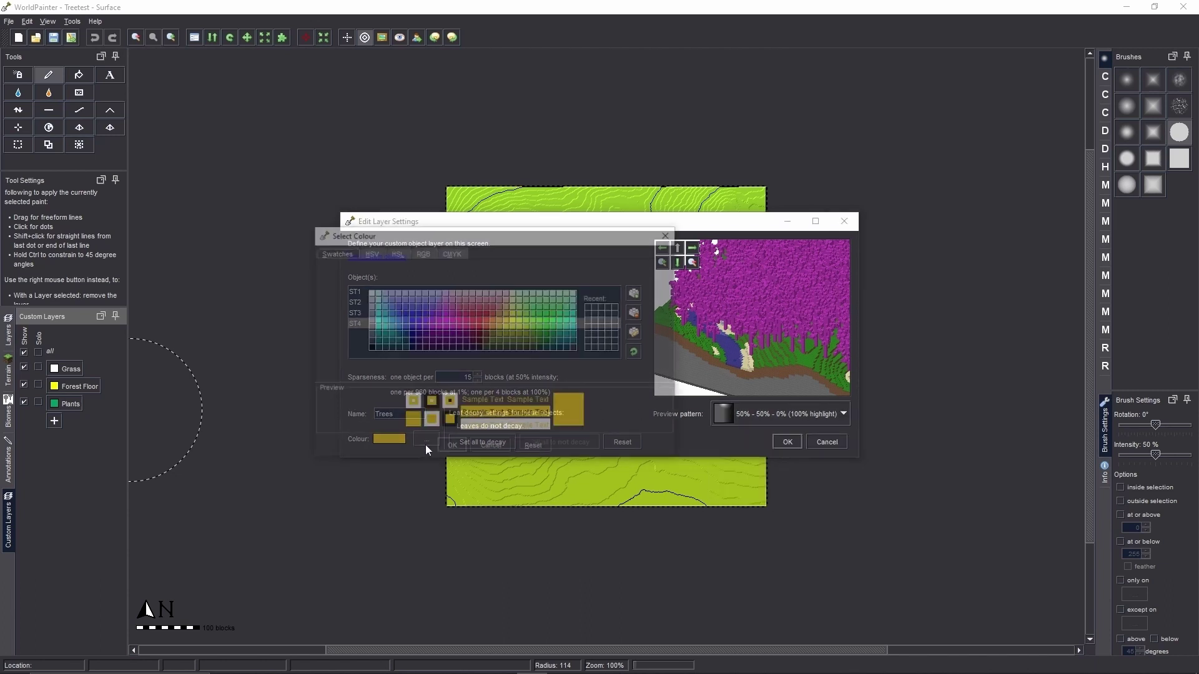
{"action": "left_click", "coordinate": [540, 333]}
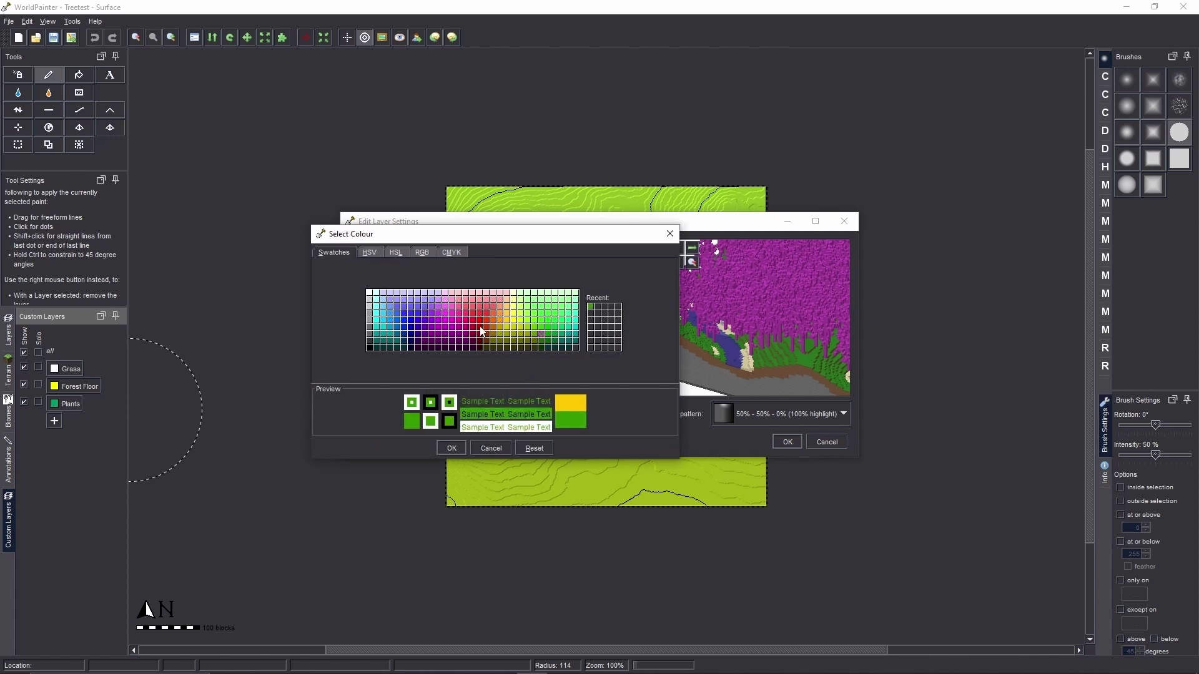
{"action": "left_click", "coordinate": [376, 327]}
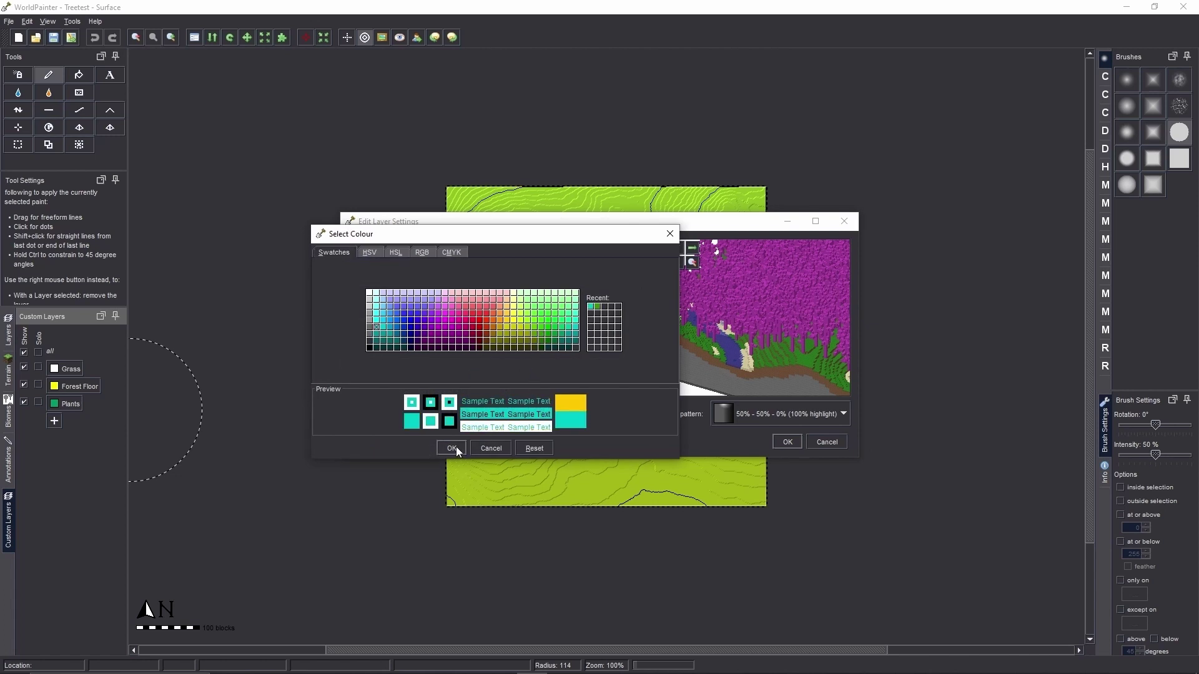
{"action": "left_click", "coordinate": [453, 447]}
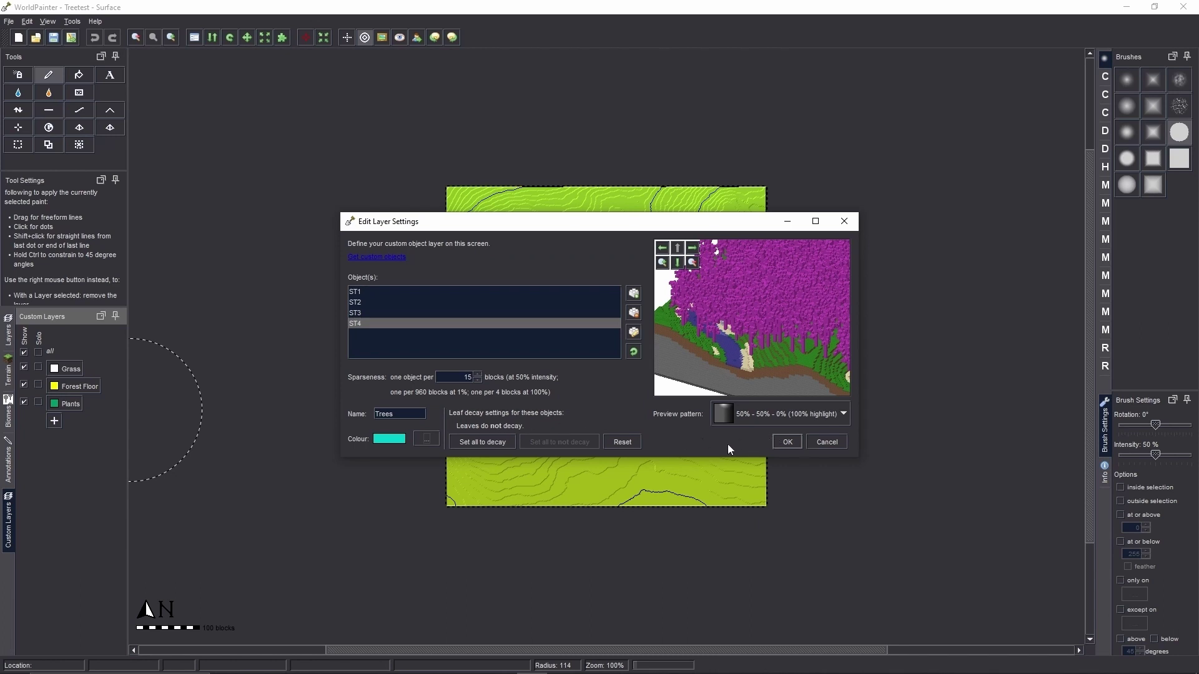
{"action": "left_click", "coordinate": [787, 442]}
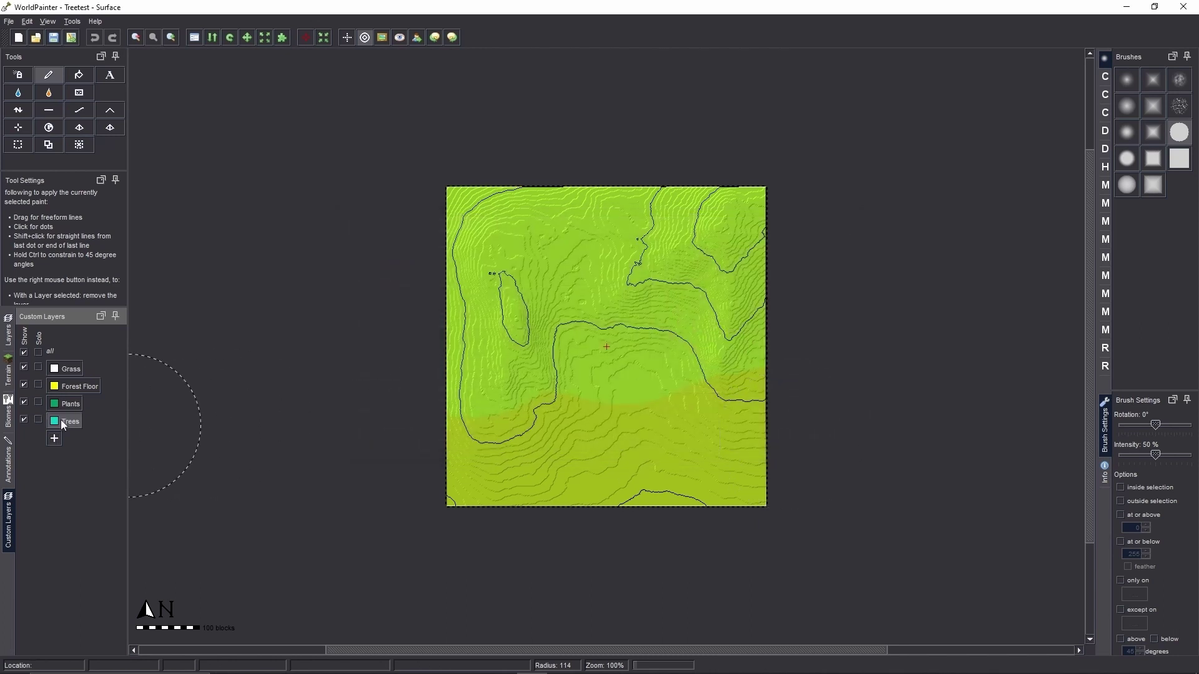